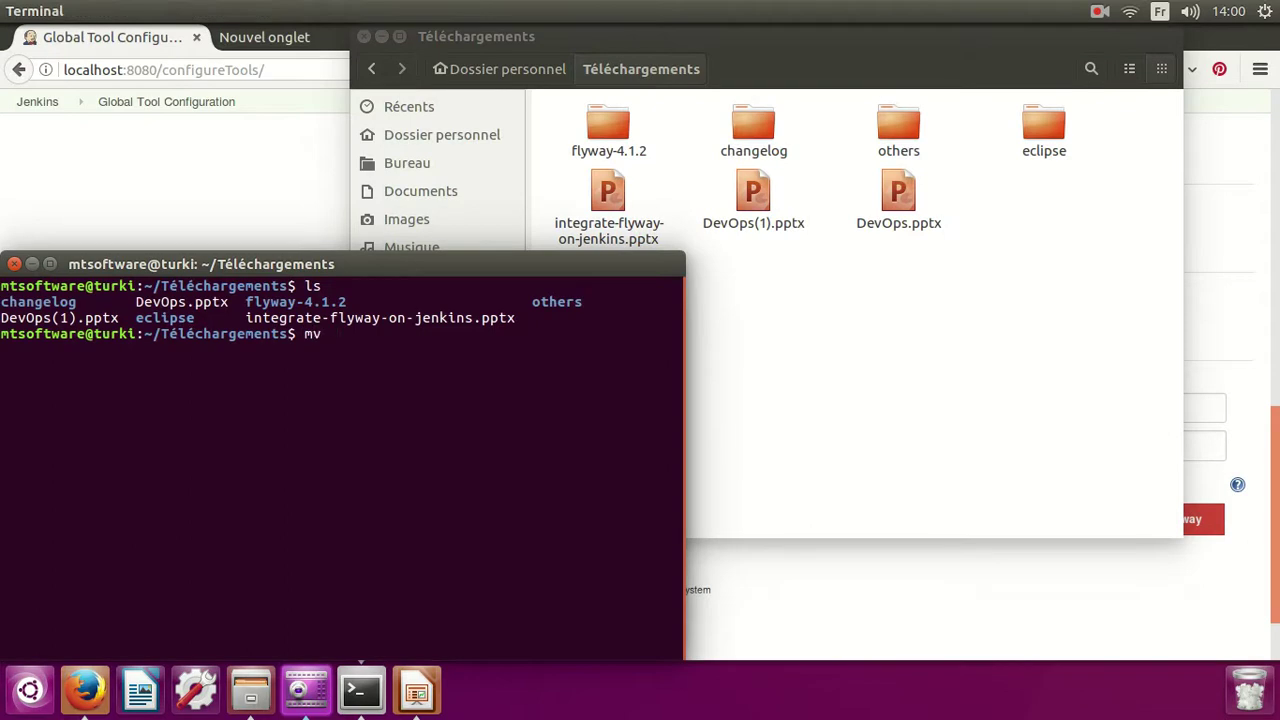
Start a mv command for the flyway folder in the Téléchargements terminal.
{"action": "type", "text": "fl"}
Run sudo mv flyway-4.1.2/ var/lib/jenkins and enter the administrator password.
{"action": "key", "text": "Tab"}
{"action": "type", "text": "var"}
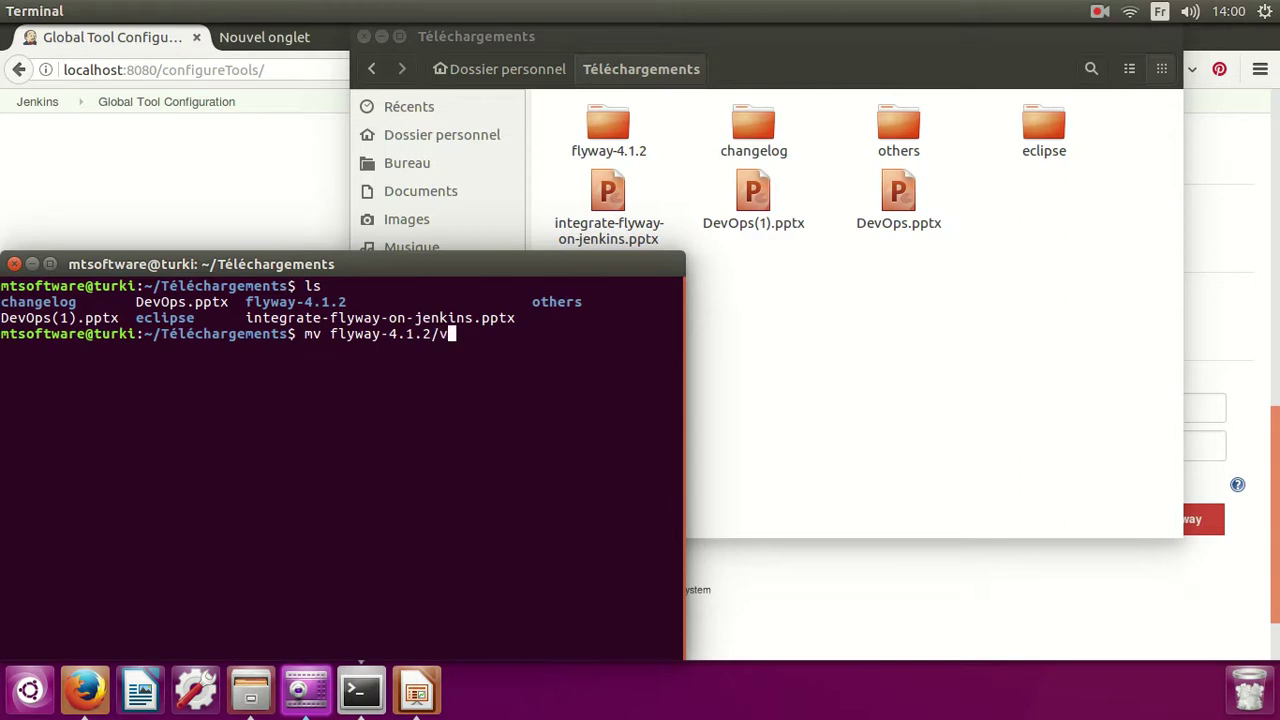
{"action": "type", "text": "/lib/jenkins"}
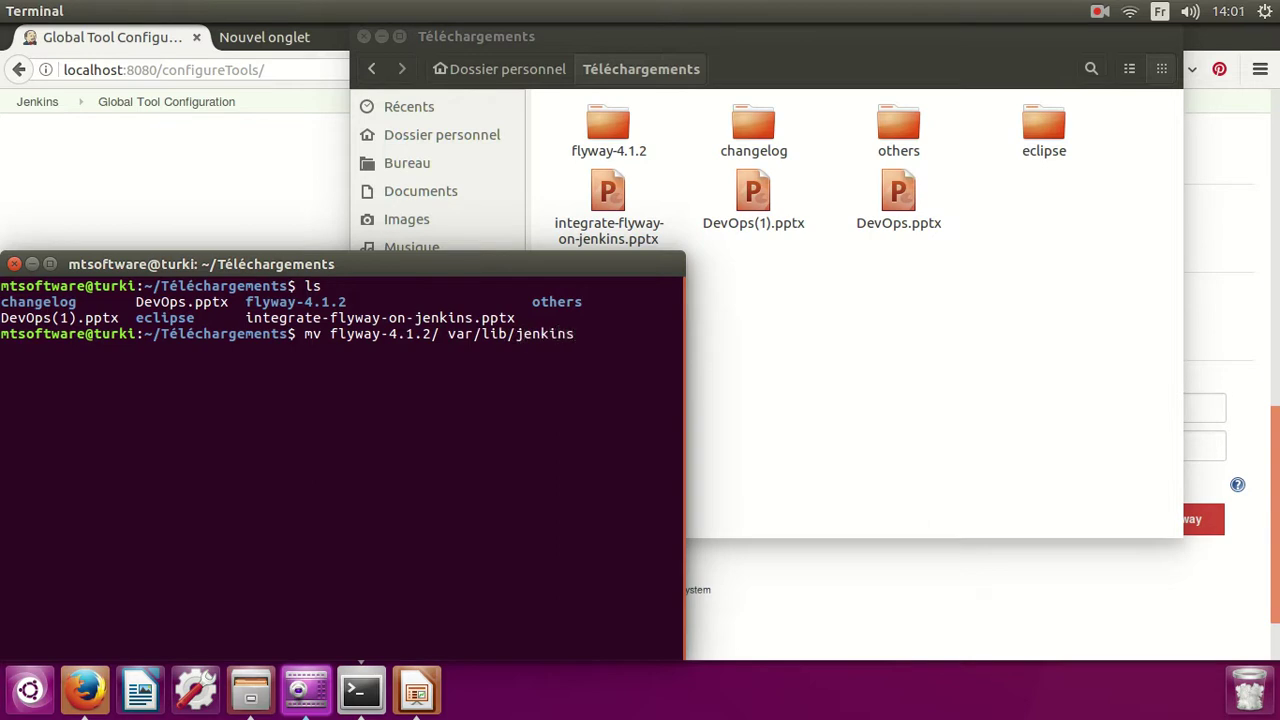
{"action": "key", "text": "ctrl+Left"}
{"action": "key", "text": "ctrl+Left"}
{"action": "key", "text": "ctrl+Left"}
{"action": "key", "text": "ctrl+Left"}
{"action": "key", "text": "ctrl+Left"}
{"action": "key", "text": "ctrl+Left"}
{"action": "key", "text": "ctrl+Left"}
{"action": "key", "text": "ctrl+Left"}
{"action": "type", "text": "sudo"}
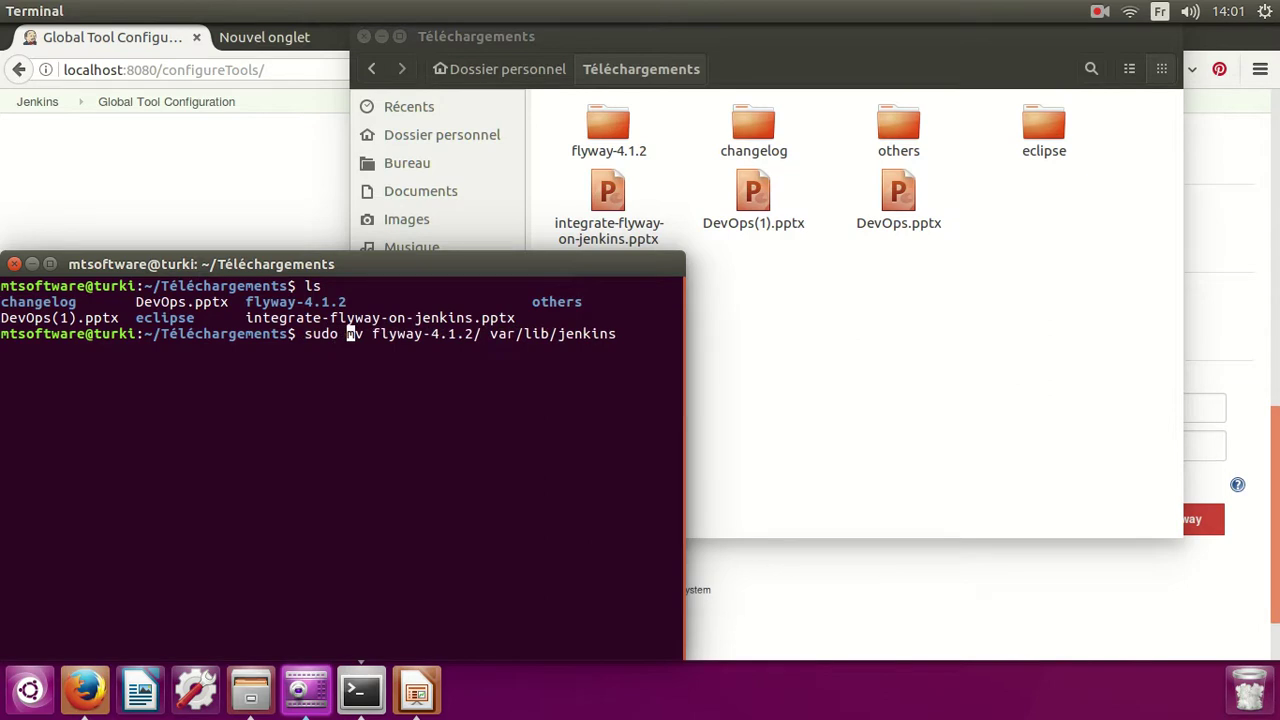
{"action": "key", "text": "Right"}
{"action": "key", "text": "Right"}
{"action": "key", "text": "Right"}
{"action": "key", "text": "Right"}
{"action": "key", "text": "Right"}
{"action": "key", "text": "Right"}
{"action": "key", "text": "Right"}
{"action": "key", "text": "Right"}
{"action": "key", "text": "Right"}
{"action": "key", "text": "Right"}
{"action": "key", "text": "Right"}
{"action": "key", "text": "Right"}
{"action": "key", "text": "Right"}
{"action": "key", "text": "Right"}
{"action": "key", "text": "Right"}
{"action": "key", "text": "Right"}
{"action": "key", "text": "Return"}
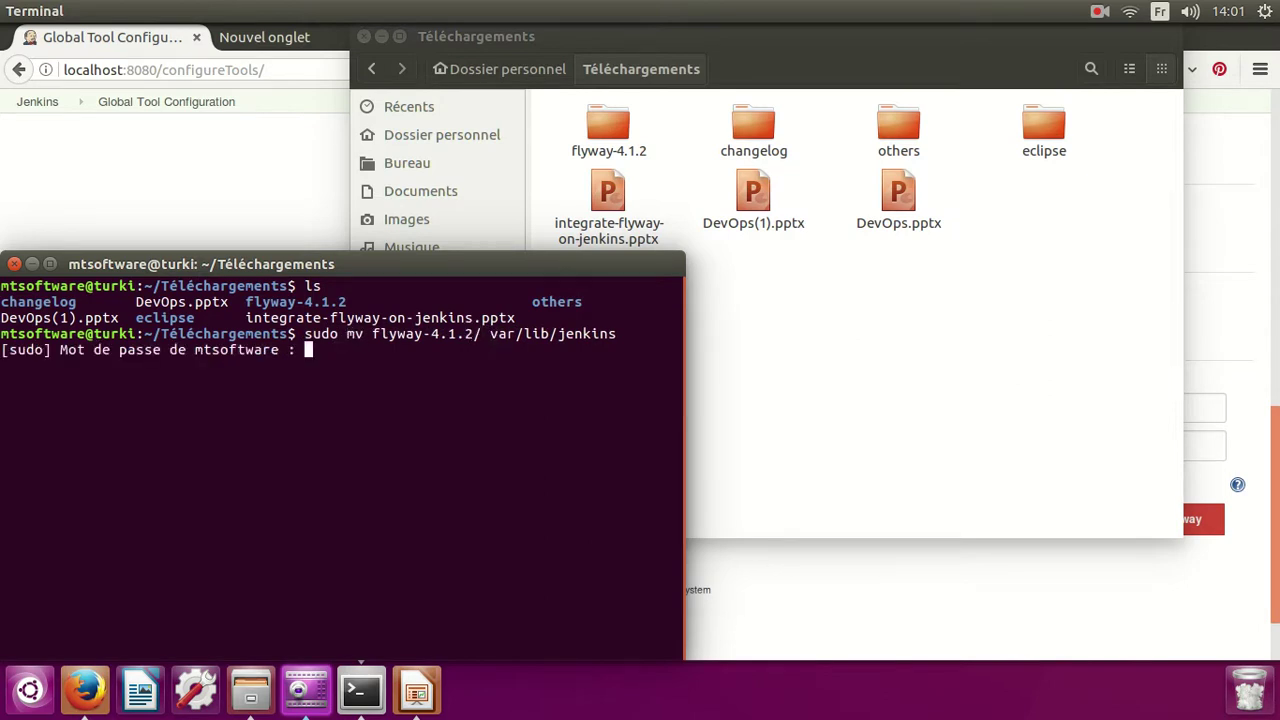
{"action": "key", "text": "Return"}
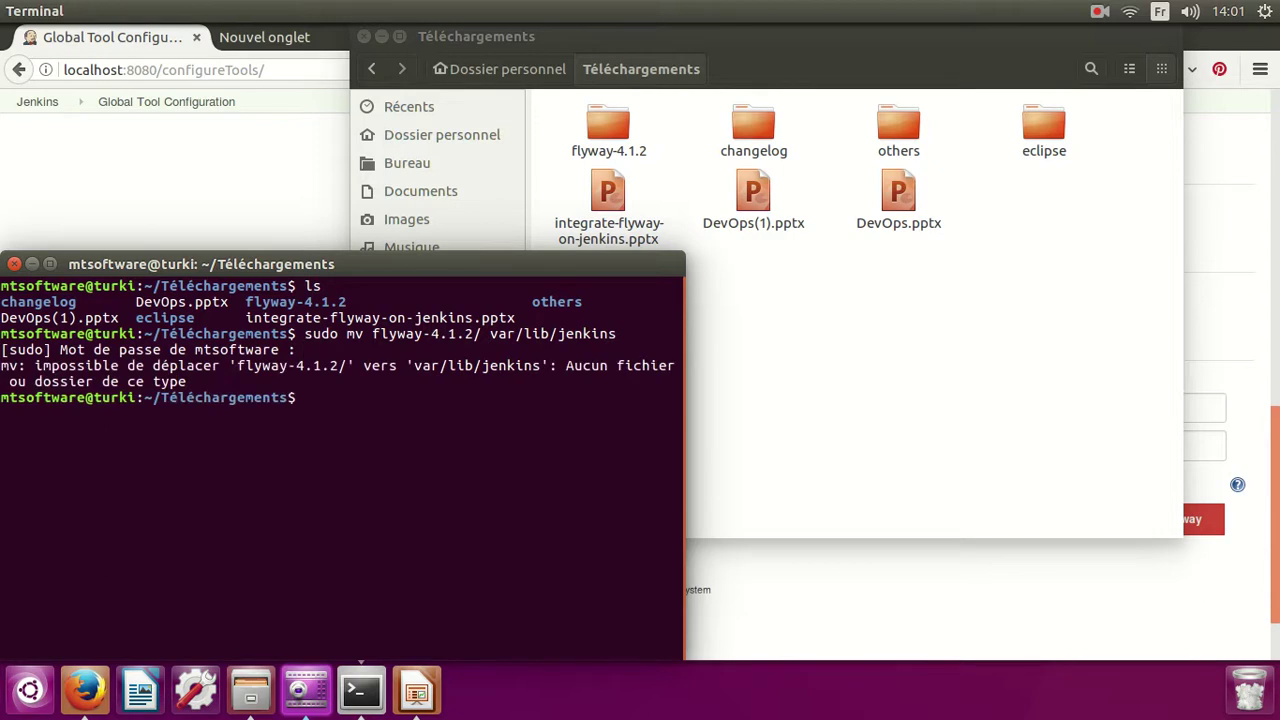
Correct the destination to /var/lib/jenkins and rerun the move.
{"action": "key", "text": "Up"}
{"action": "key", "text": "Left"}
{"action": "key", "text": "Left"}
{"action": "key", "text": "Left"}
{"action": "key", "text": "Left"}
{"action": "key", "text": "Left"}
{"action": "key", "text": "Left"}
{"action": "key", "text": "Left"}
{"action": "key", "text": "Left"}
{"action": "key", "text": "Left"}
{"action": "key", "text": "Left"}
{"action": "key", "text": "Left"}
{"action": "key", "text": "Left"}
{"action": "key", "text": "Left"}
{"action": "key", "text": "Left"}
{"action": "key", "text": "Left"}
{"action": "type", "text": "/"}
{"action": "key", "text": "Return"}
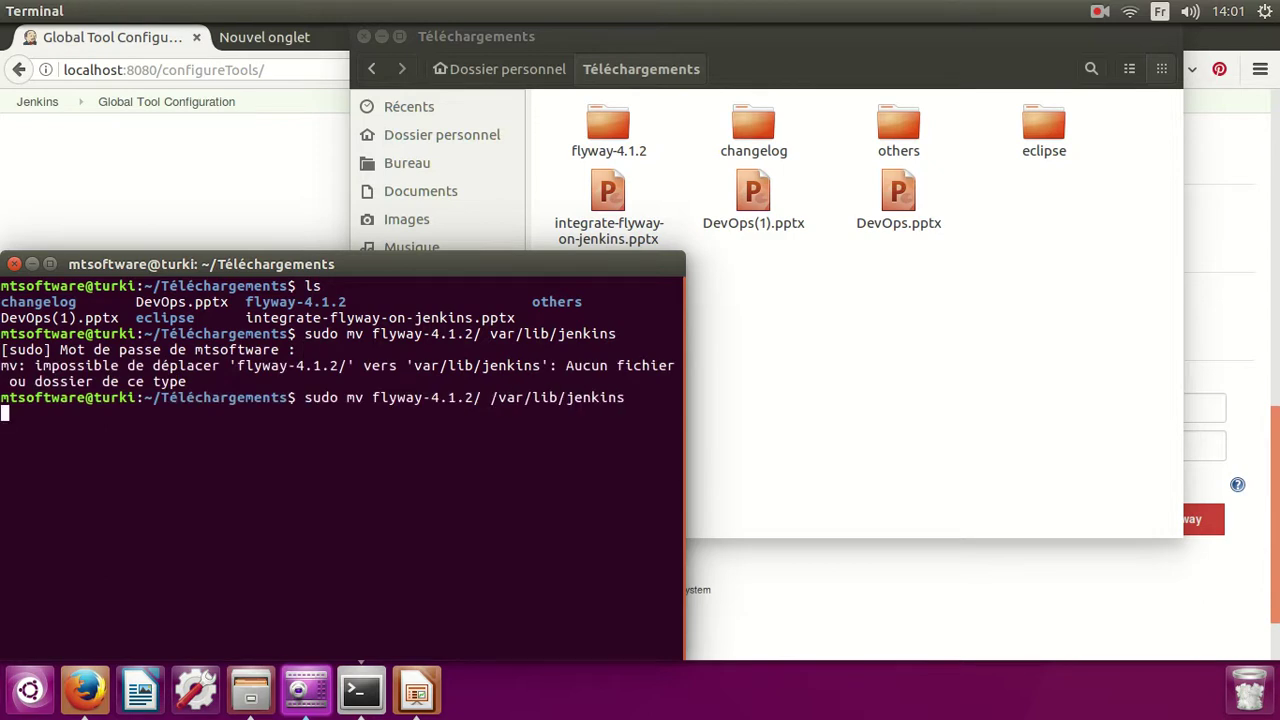
{"action": "left_click_drag", "start_coordinate": [270, 264], "coordinate": [343, 232]}
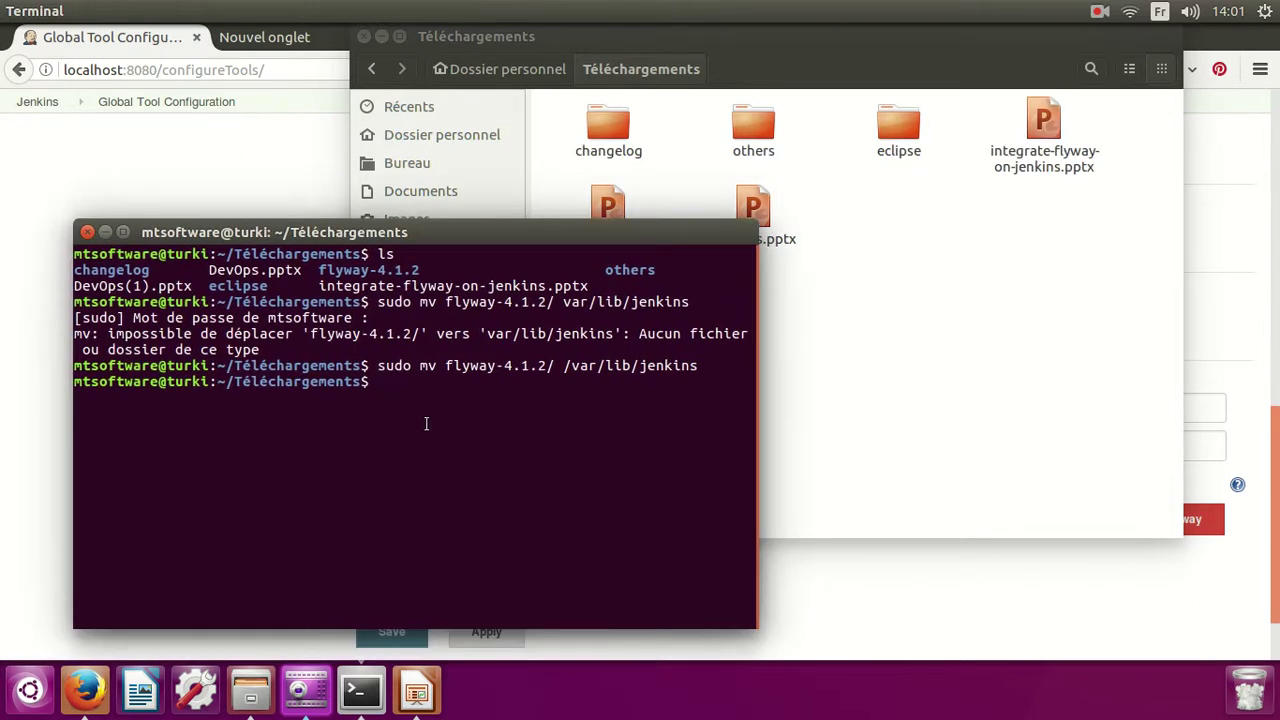
{"action": "left_click_drag", "start_coordinate": [452, 366], "coordinate": [580, 368]}
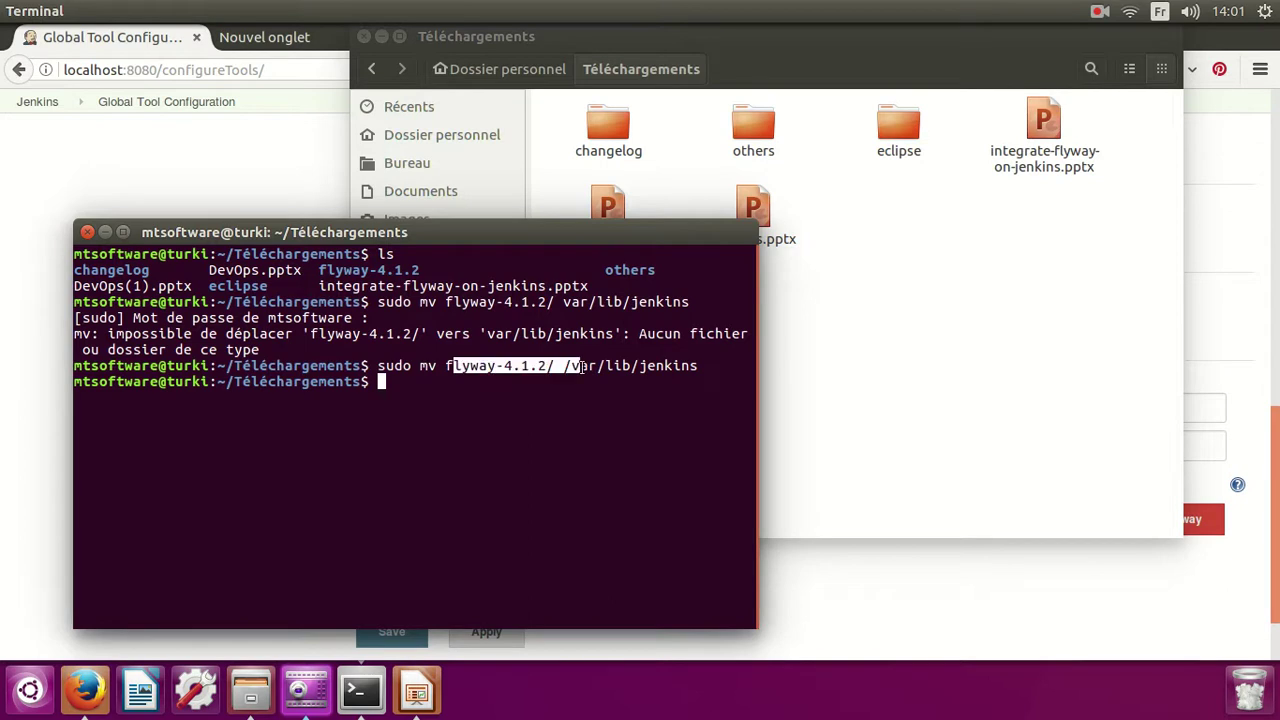
{"action": "left_click", "coordinate": [629, 471]}
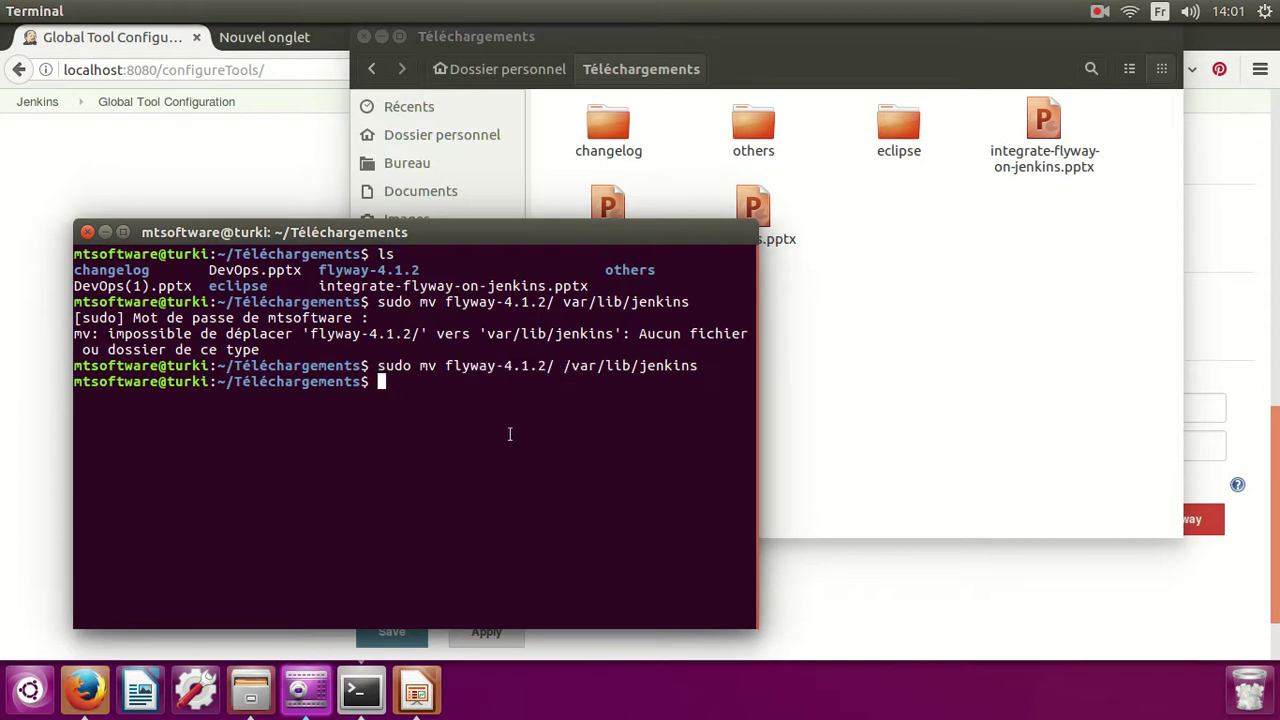
Change into /var/lib/jenkins and list its contents.
{"action": "type", "text": "cd .."}
{"action": "key", "text": "Return"}
{"action": "type", "text": "cd"}
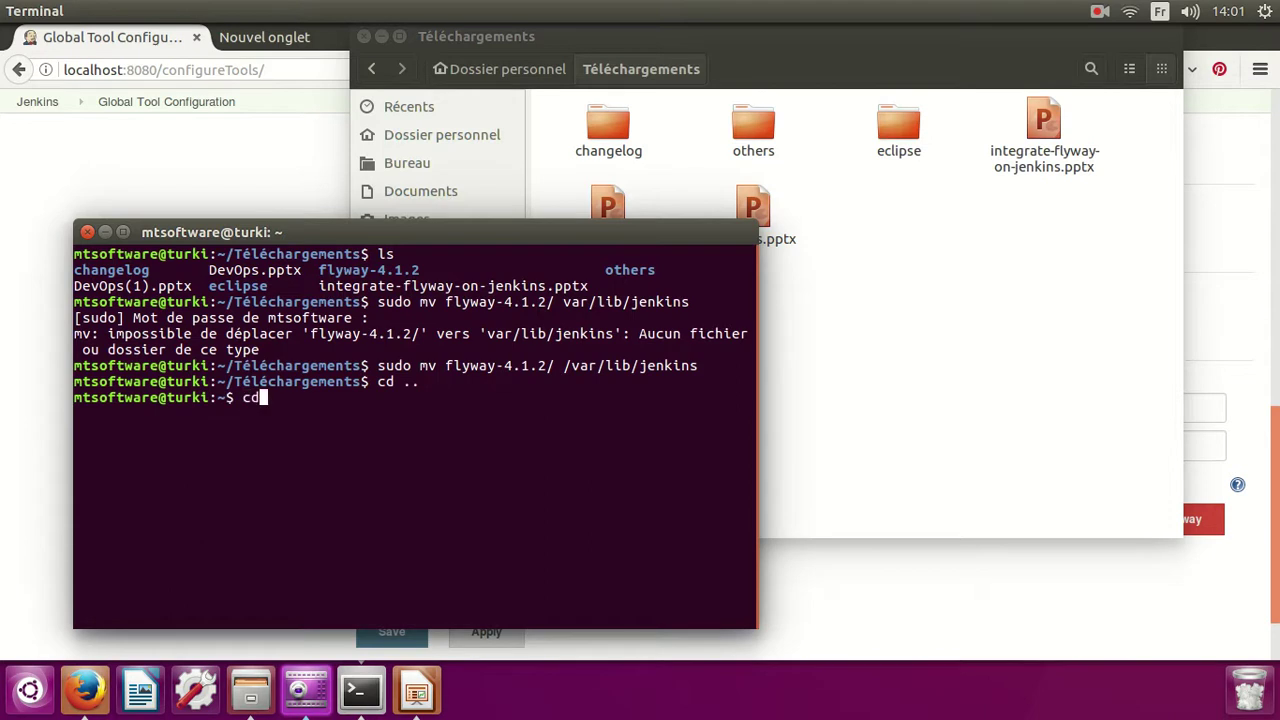
{"action": "type", "text": " /var/lib/jenkins"}
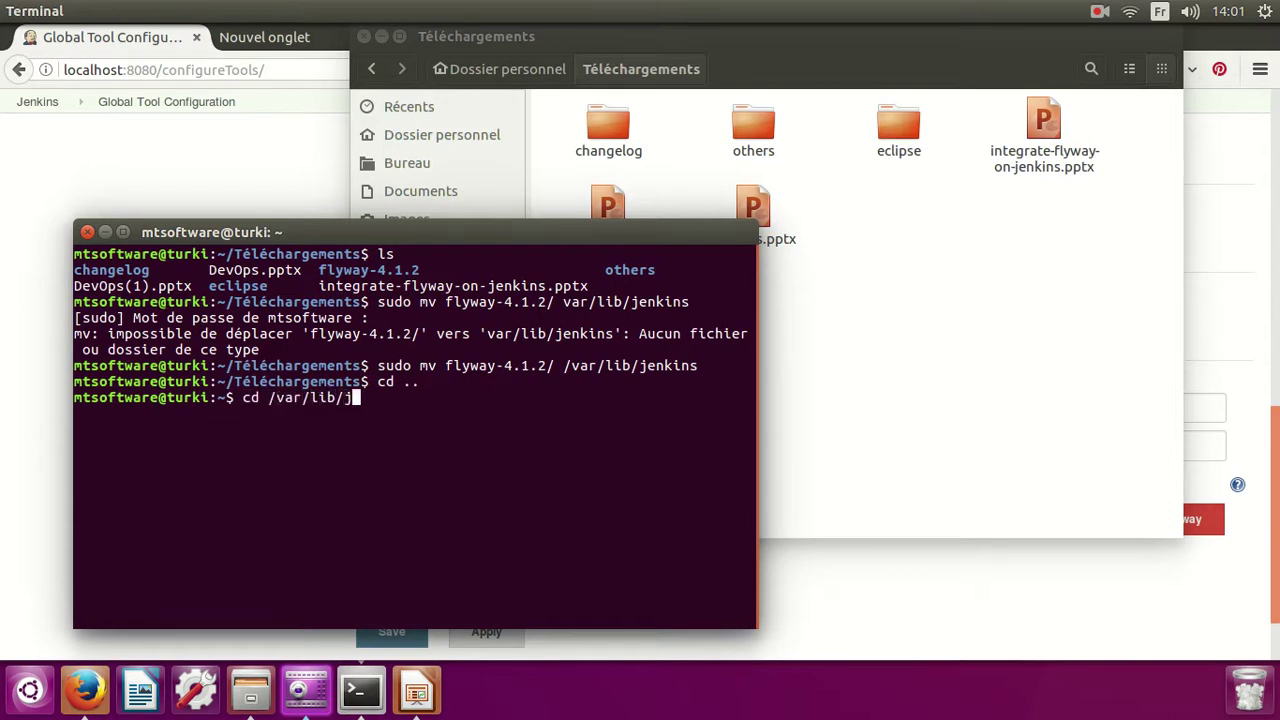
{"action": "key", "text": "Return"}
{"action": "type", "text": "ls"}
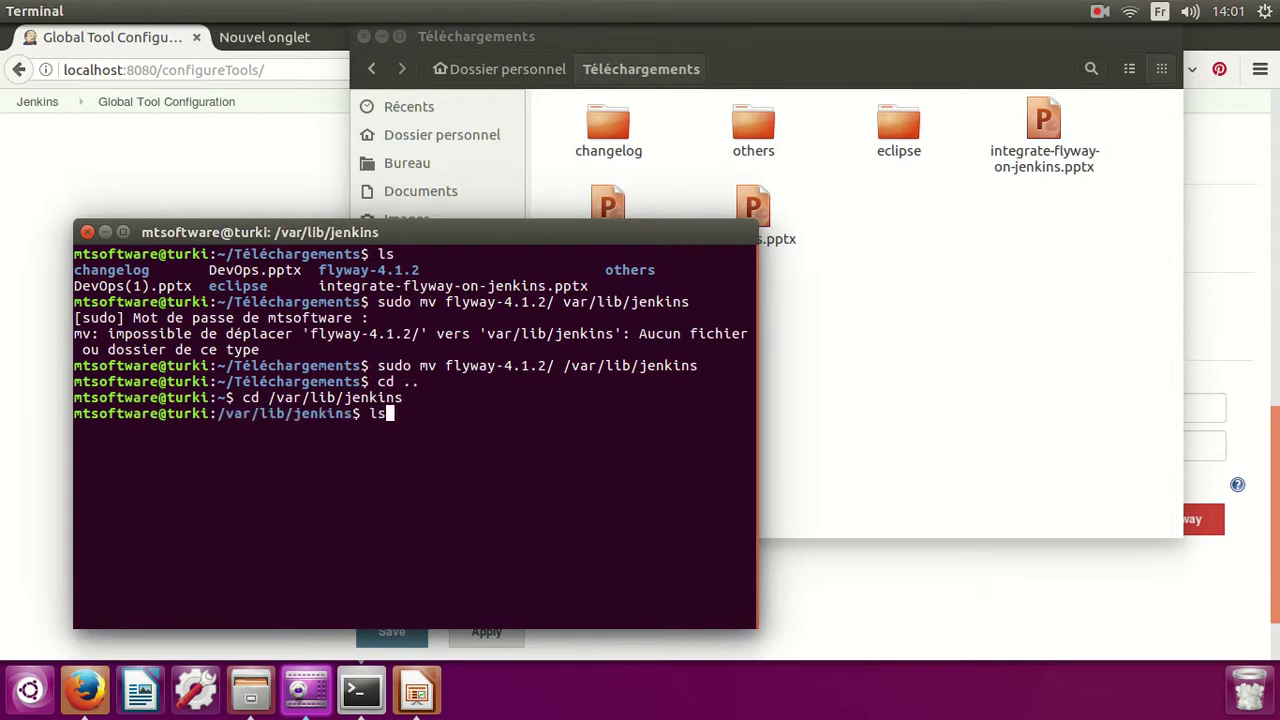
{"action": "key", "text": "Return"}
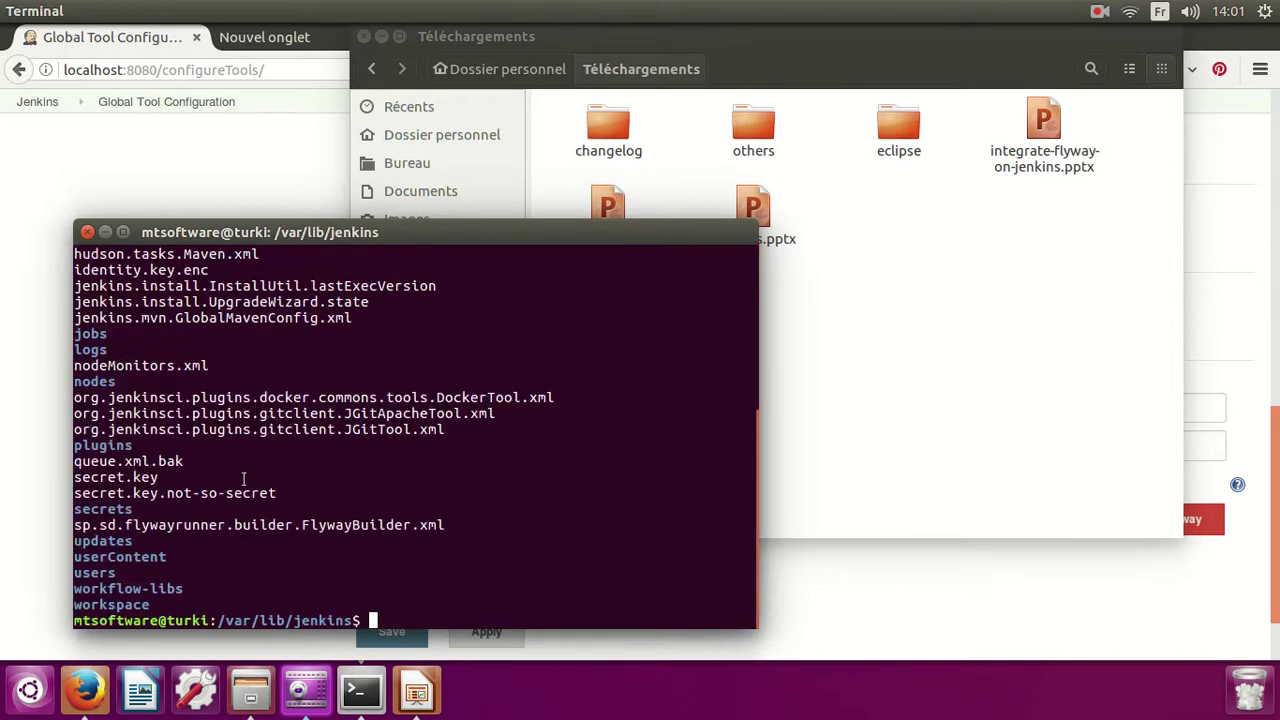
Select flyway-4.1.2 in the terminal listing and focus the Flyway executable path field.
{"action": "scroll", "coordinate": [147, 568], "scroll_direction": "up", "scroll_amount": 1}
{"action": "scroll", "coordinate": [147, 568], "scroll_direction": "up", "scroll_amount": 2}
{"action": "triple_click", "coordinate": [137, 317]}
{"action": "scroll", "coordinate": [325, 501], "scroll_direction": "down", "scroll_amount": 3}
{"action": "left_click", "coordinate": [6, 365]}
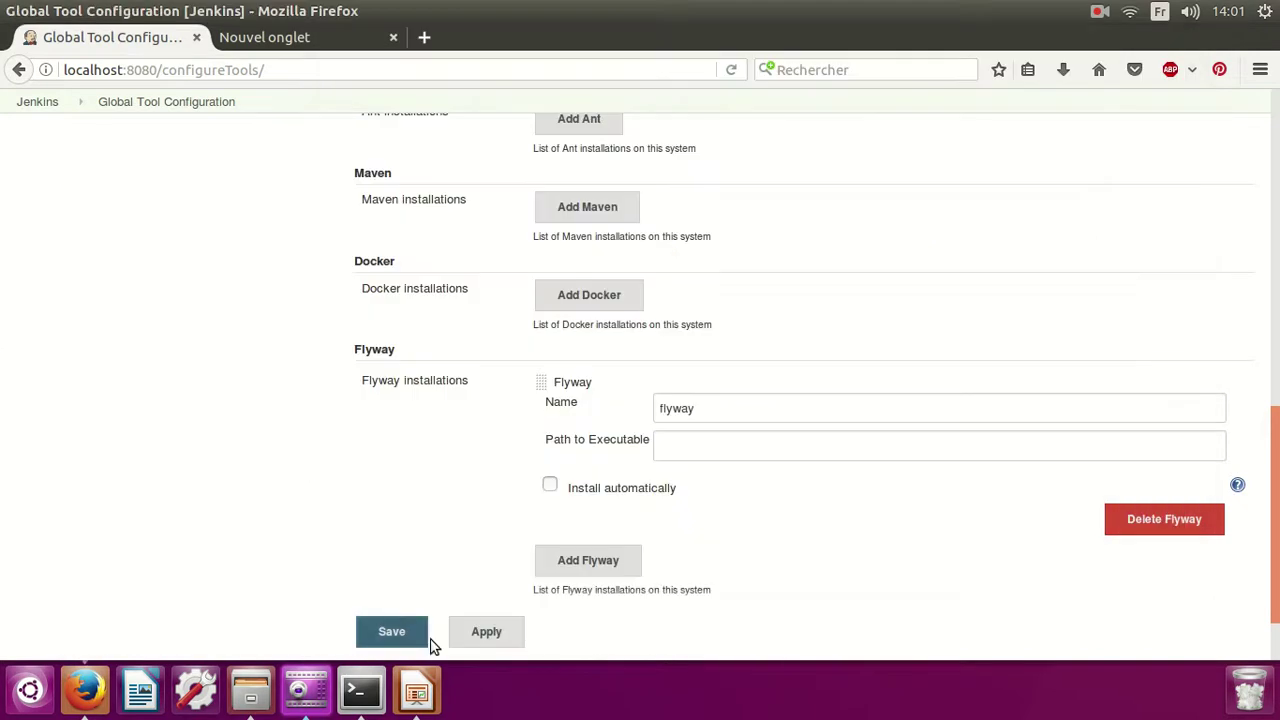
{"action": "left_click", "coordinate": [729, 442]}
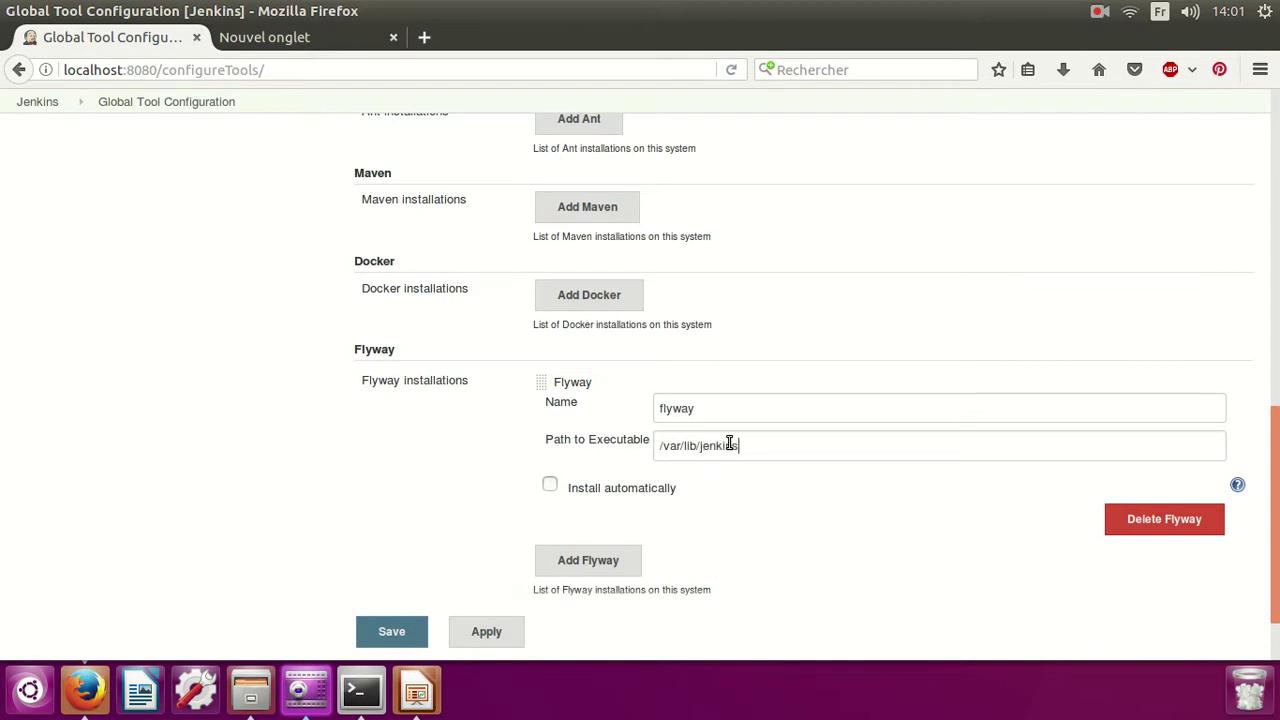
Paste flyway-4.1.2 after /var/lib/jenkins/ in Path to Executable and save.
{"action": "left_click", "coordinate": [355, 700]}
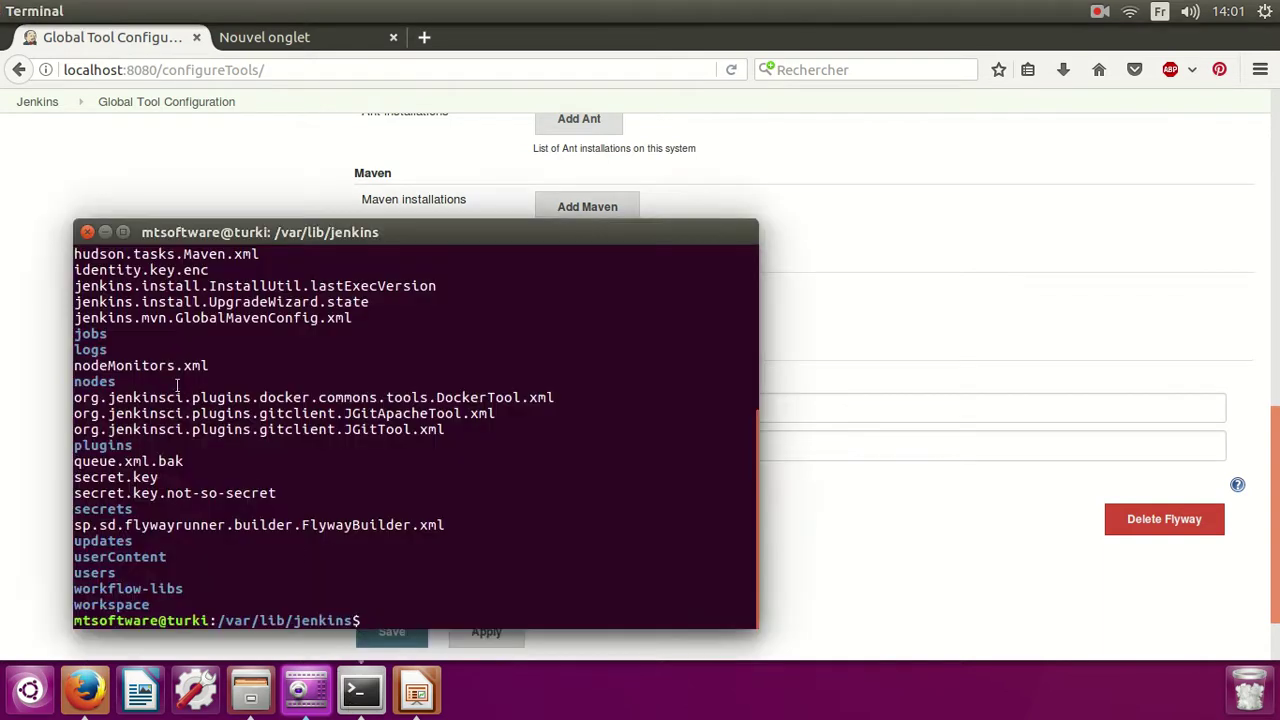
{"action": "scroll", "coordinate": [166, 560], "scroll_direction": "up", "scroll_amount": 4}
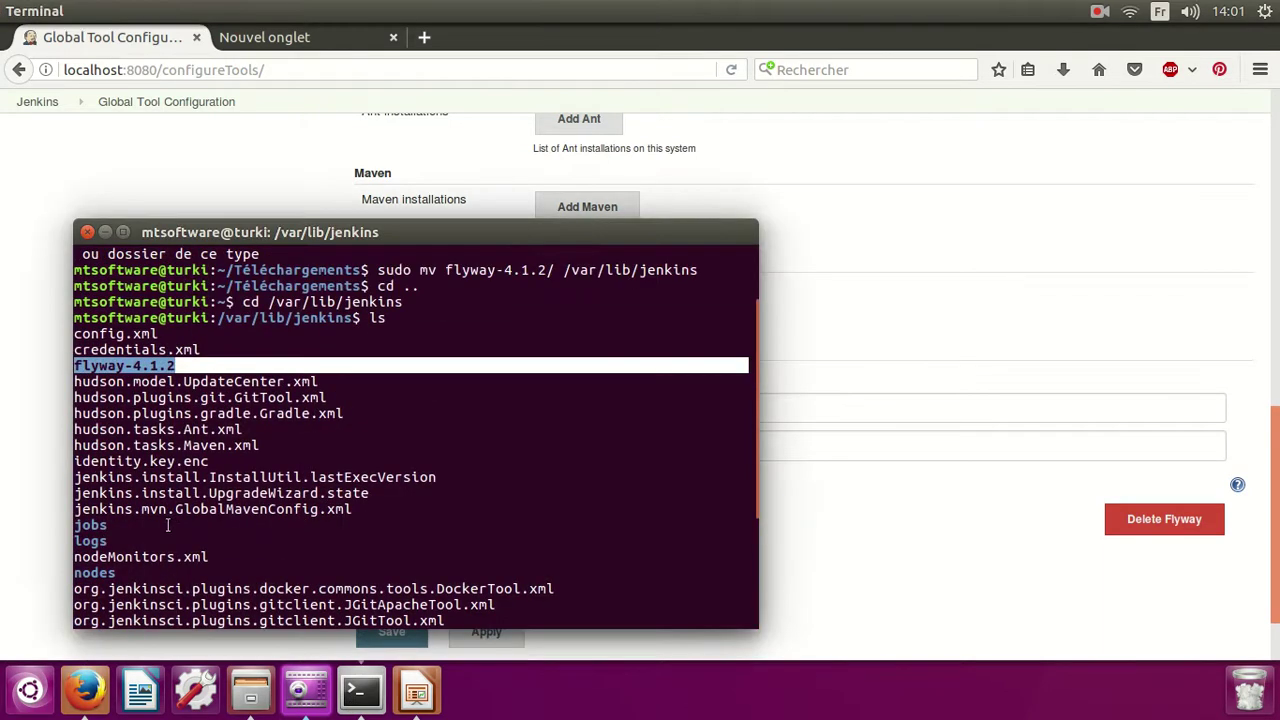
{"action": "right_click", "coordinate": [128, 366]}
{"action": "left_click", "coordinate": [177, 408]}
{"action": "left_click", "coordinate": [3, 390]}
{"action": "left_click", "coordinate": [849, 441]}
{"action": "type", "text": "flyway-4.1.2"}
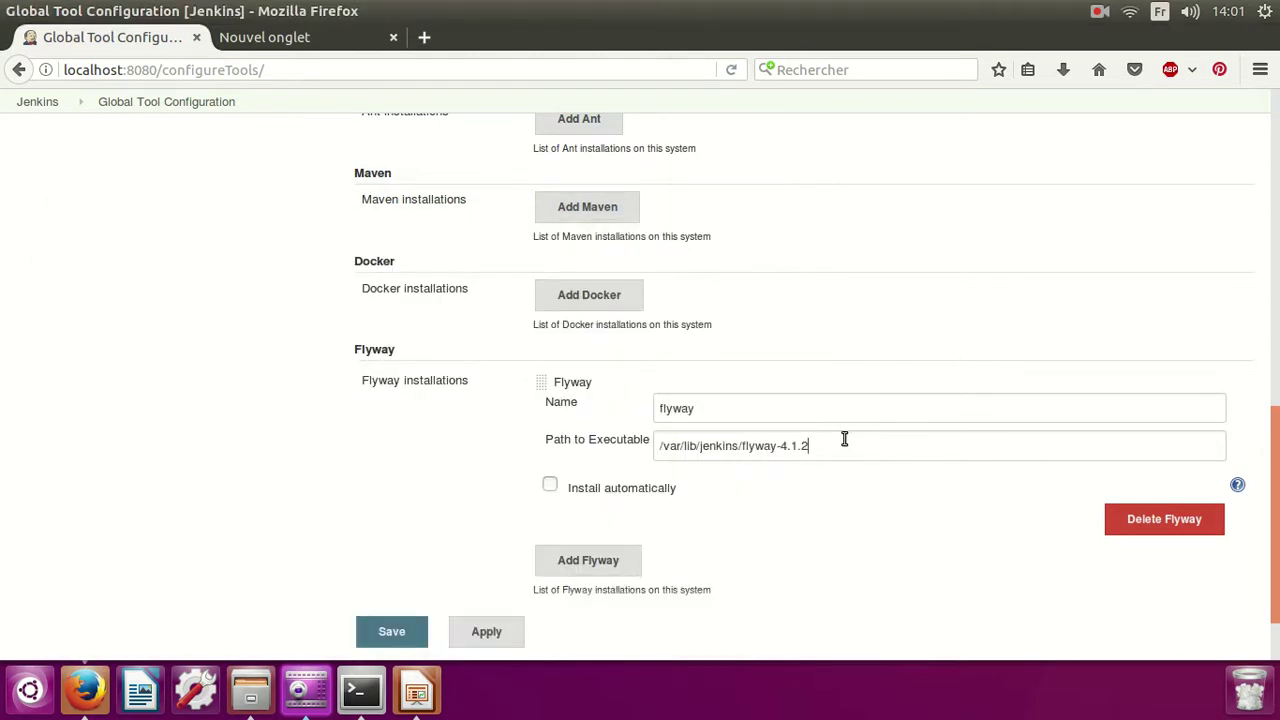
{"action": "scroll", "coordinate": [900, 477], "scroll_direction": "down", "scroll_amount": 1}
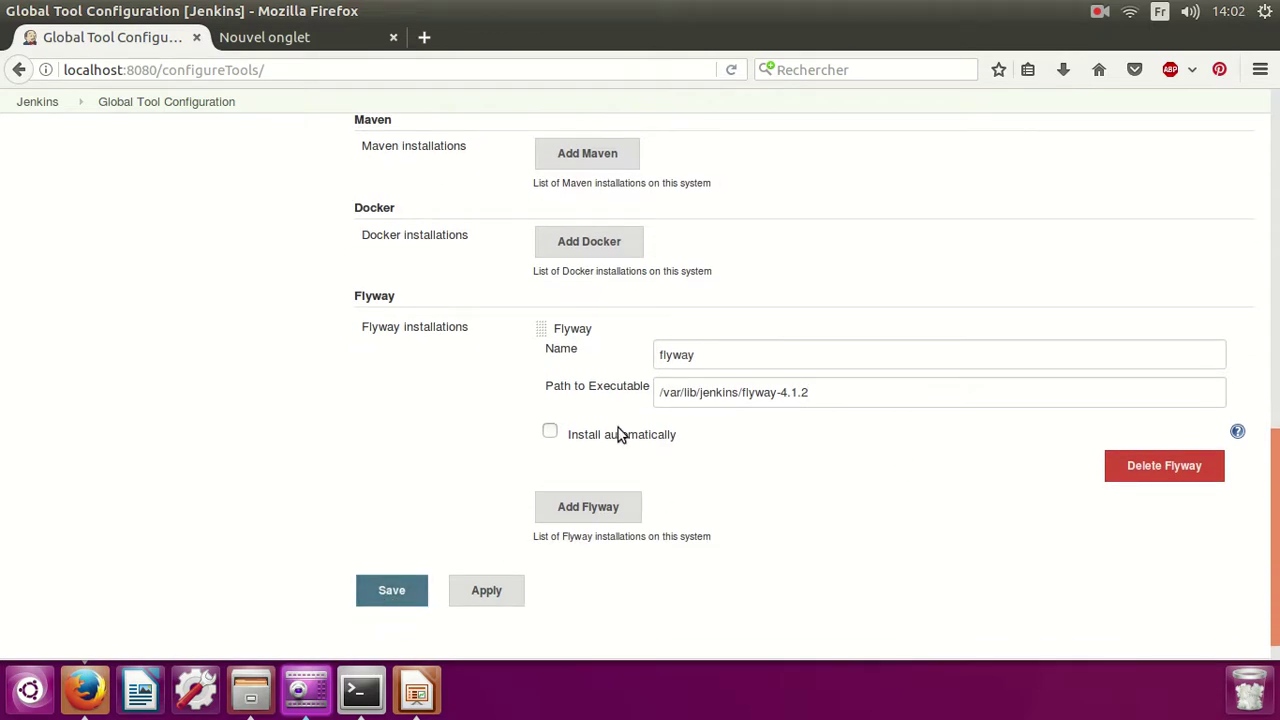
{"action": "left_click", "coordinate": [388, 603]}
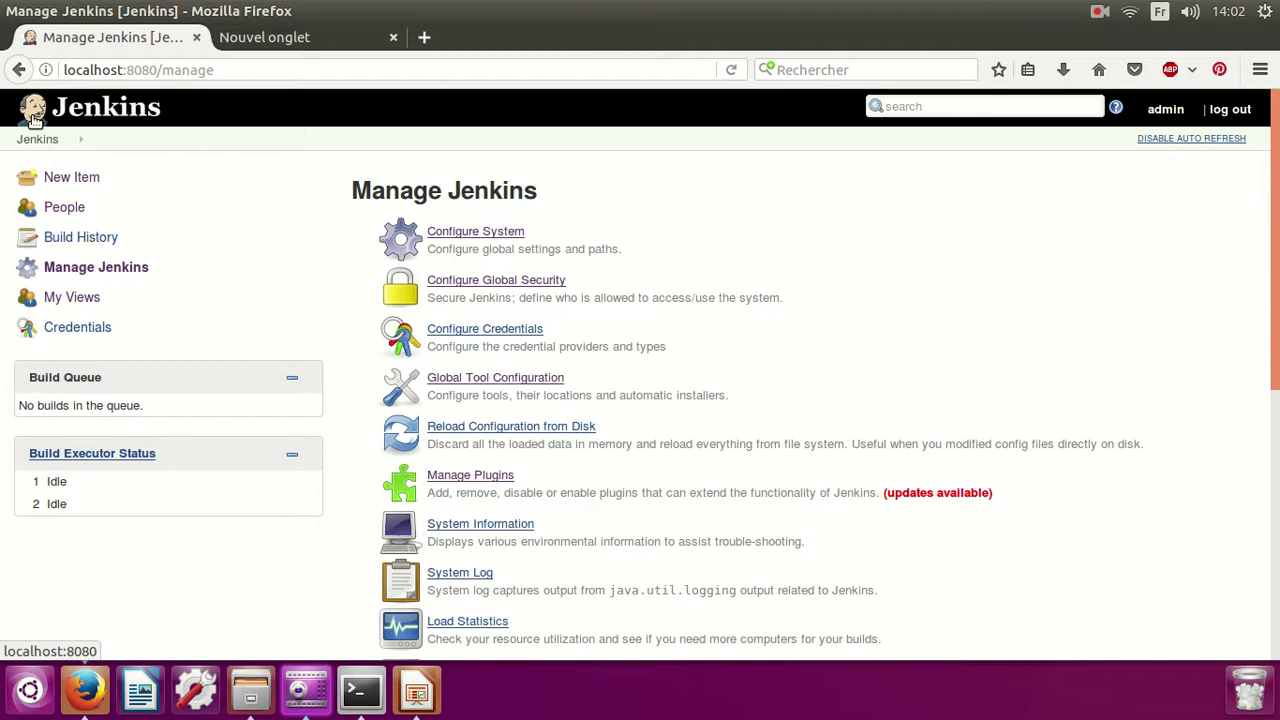
Create a new Freestyle project named flyway_test.
{"action": "left_click", "coordinate": [50, 177]}
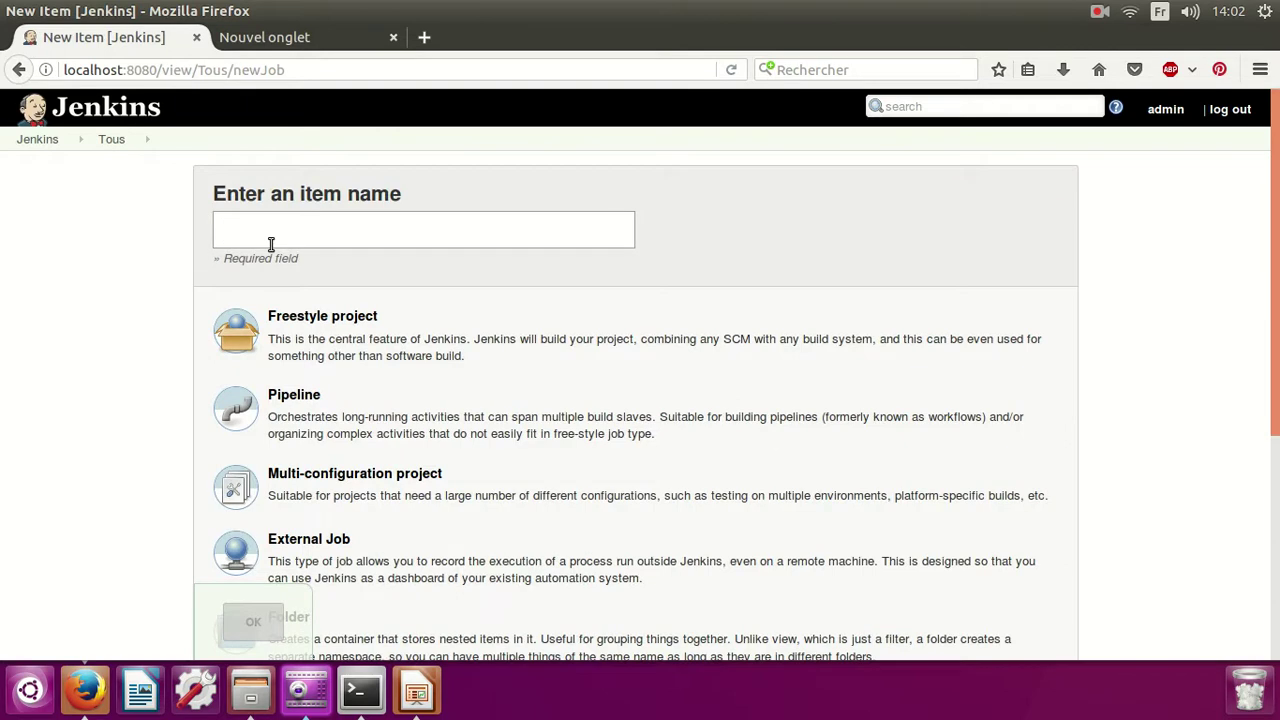
{"action": "type", "text": "flyway"}
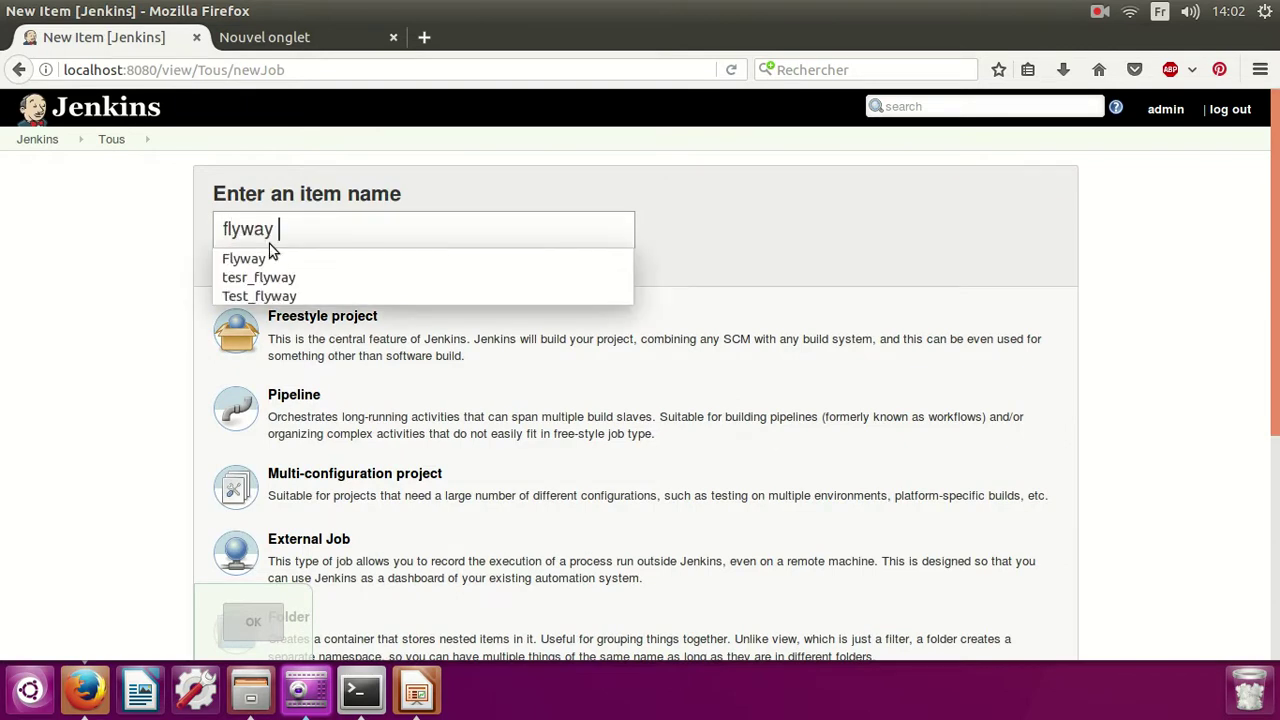
{"action": "key", "text": "BackSpace"}
{"action": "type", "text": "_test"}
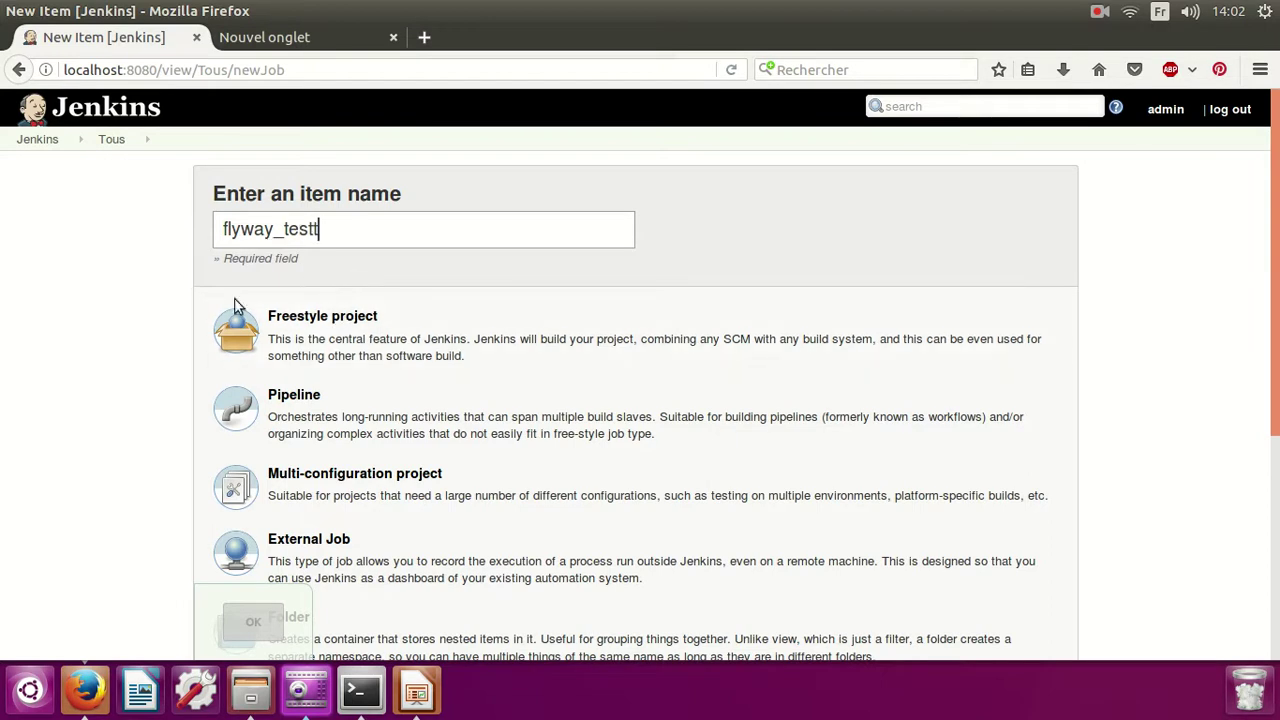
{"action": "scroll", "coordinate": [420, 303], "scroll_direction": "down", "scroll_amount": 1}
{"action": "scroll", "coordinate": [420, 303], "scroll_direction": "down", "scroll_amount": 1}
{"action": "left_click", "coordinate": [443, 274]}
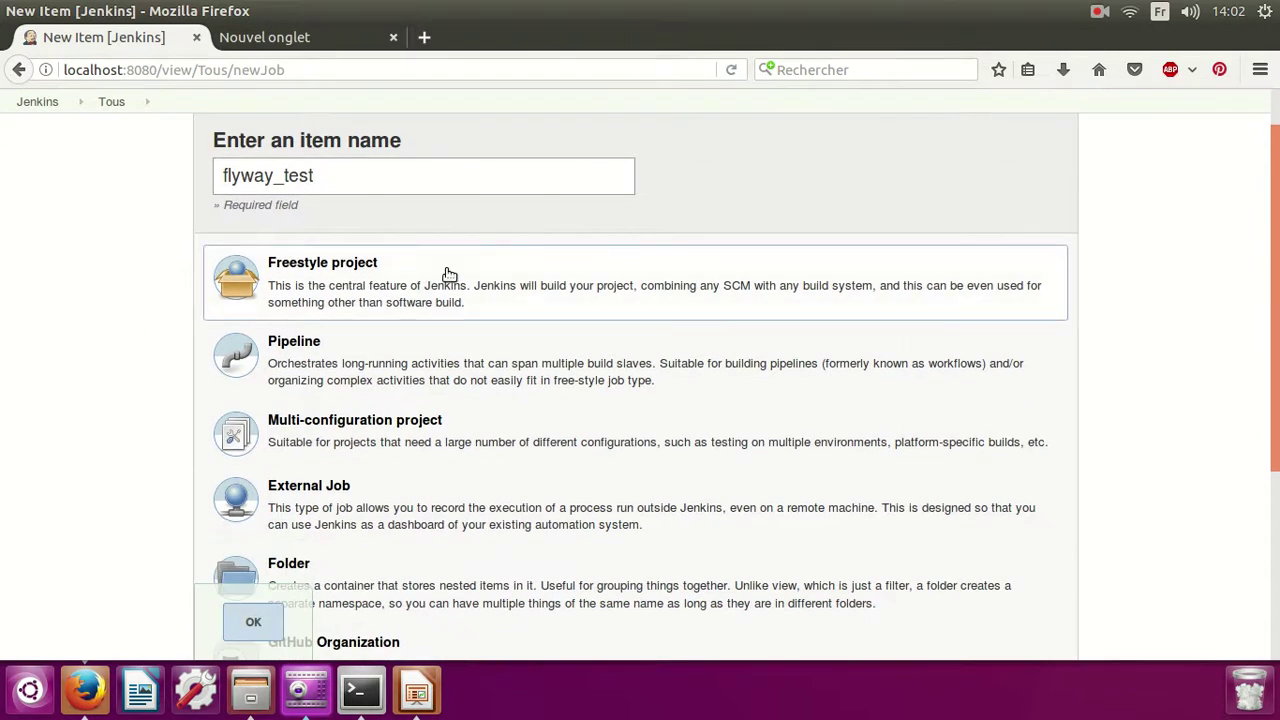
{"action": "scroll", "coordinate": [300, 300], "scroll_direction": "down", "scroll_amount": 5}
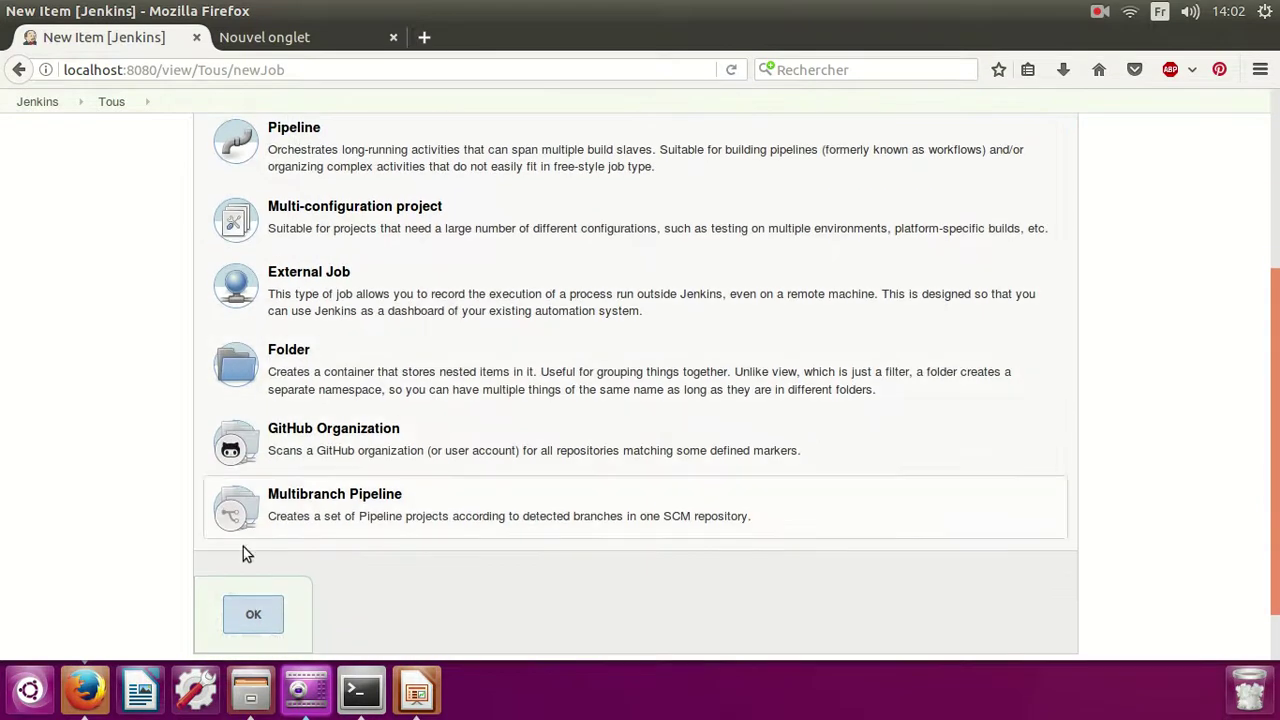
{"action": "scroll", "coordinate": [255, 605], "scroll_direction": "down", "scroll_amount": 2}
{"action": "left_click", "coordinate": [254, 544]}
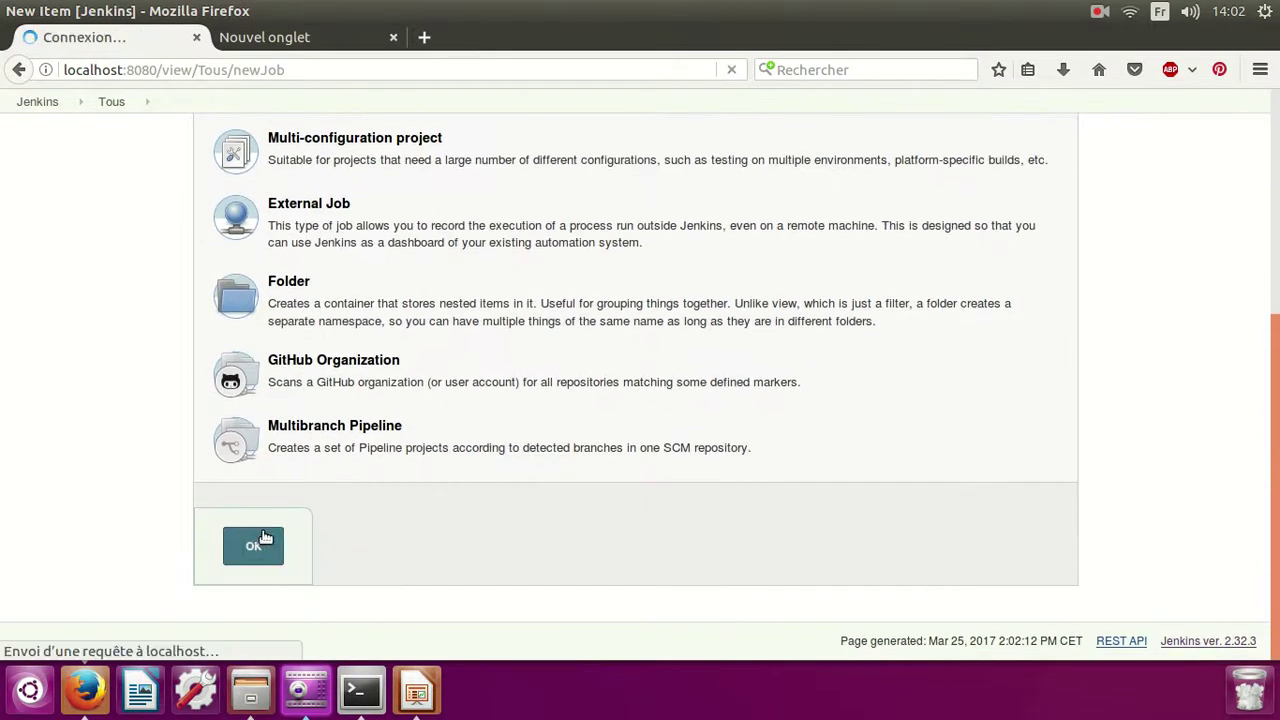
{"action": "scroll", "coordinate": [3, 362], "scroll_direction": "up", "scroll_amount": 2}
{"action": "scroll", "coordinate": [3, 362], "scroll_direction": "up", "scroll_amount": 2}
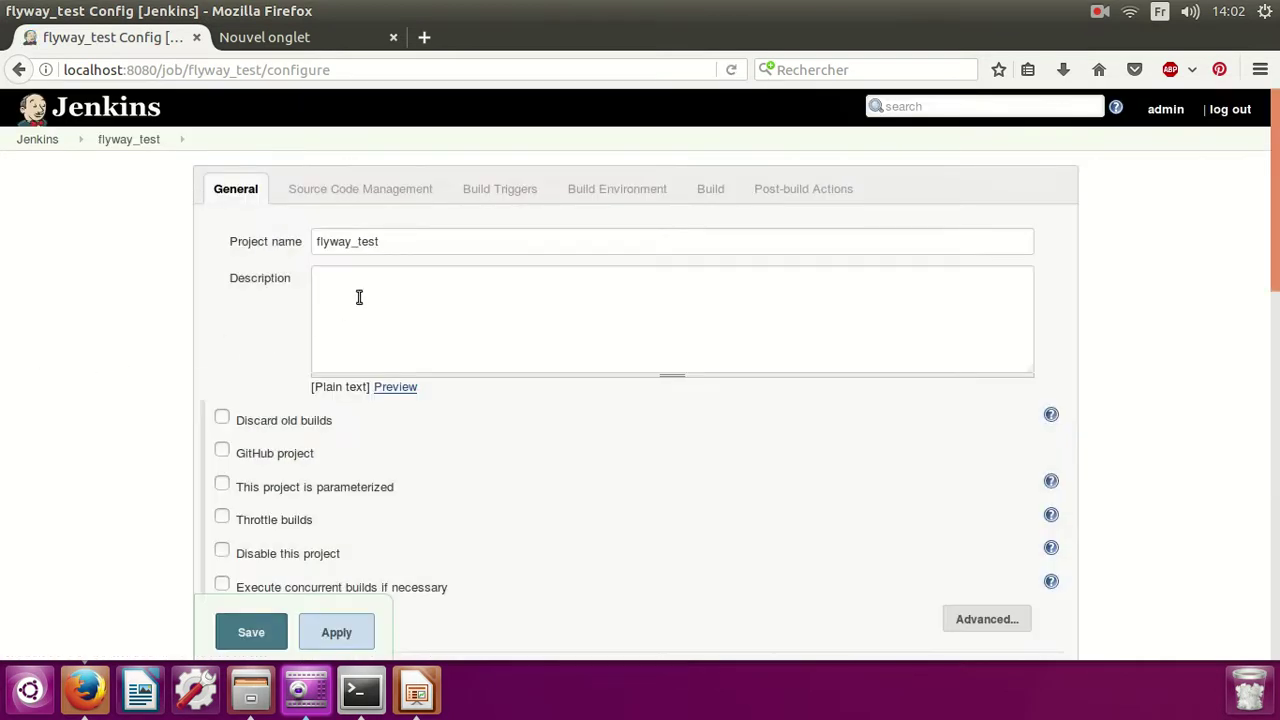
Write the description '1.configuration command' and '2.database connexion' on two lines.
{"action": "left_click", "coordinate": [364, 292]}
{"action": "type", "text": "uration command"}
{"action": "key", "text": "Return"}
{"action": "type", "text": "2.database connexion"}
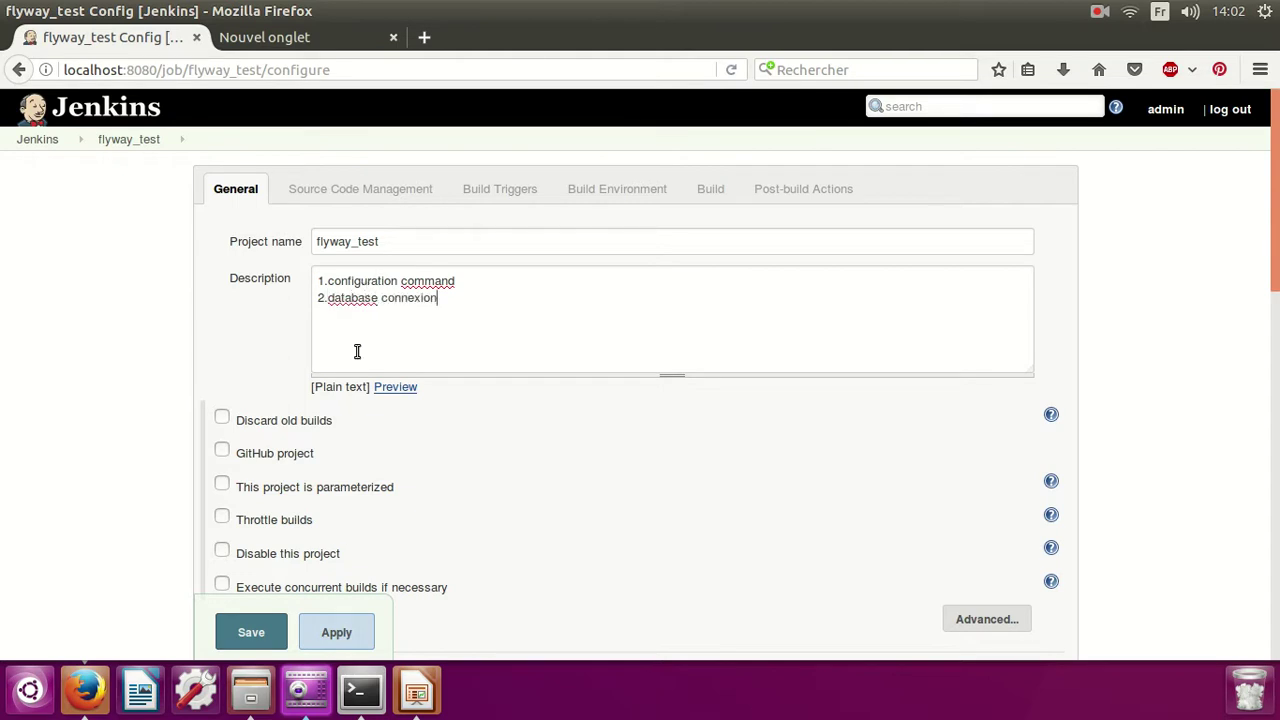
{"action": "scroll", "coordinate": [240, 440], "scroll_direction": "down", "scroll_amount": 1}
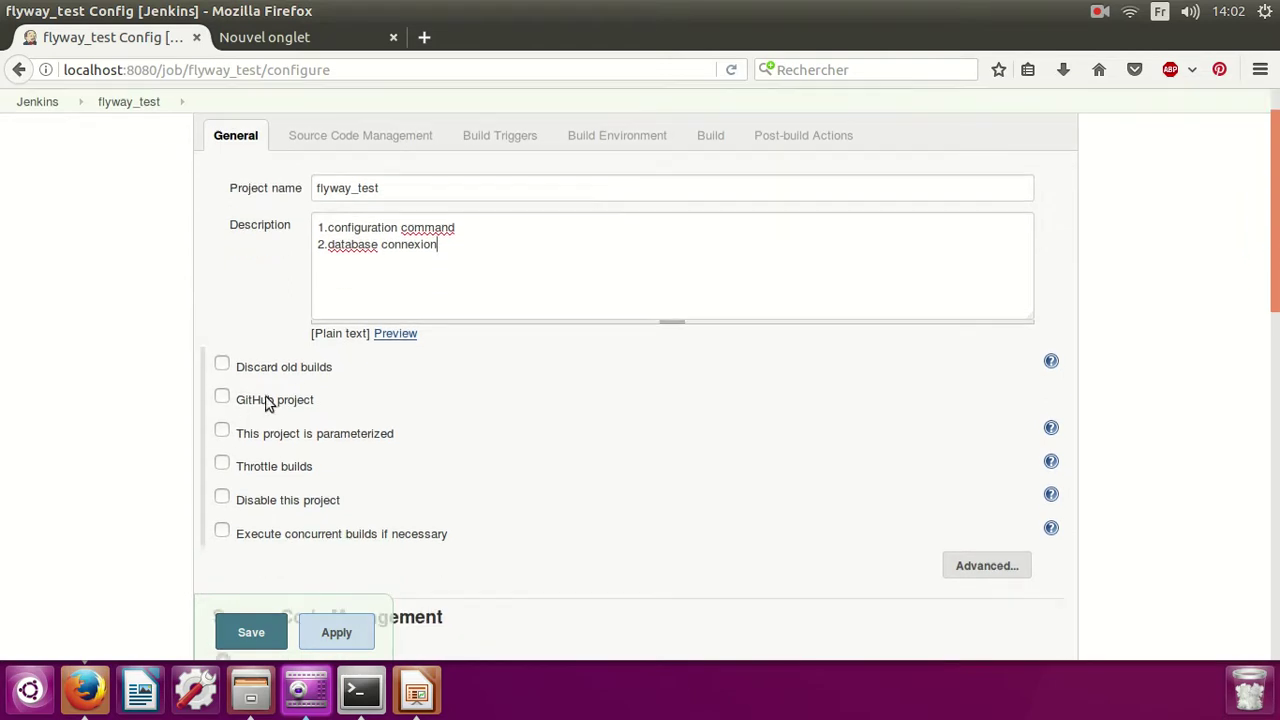
{"action": "scroll", "coordinate": [270, 406], "scroll_direction": "down", "scroll_amount": 1}
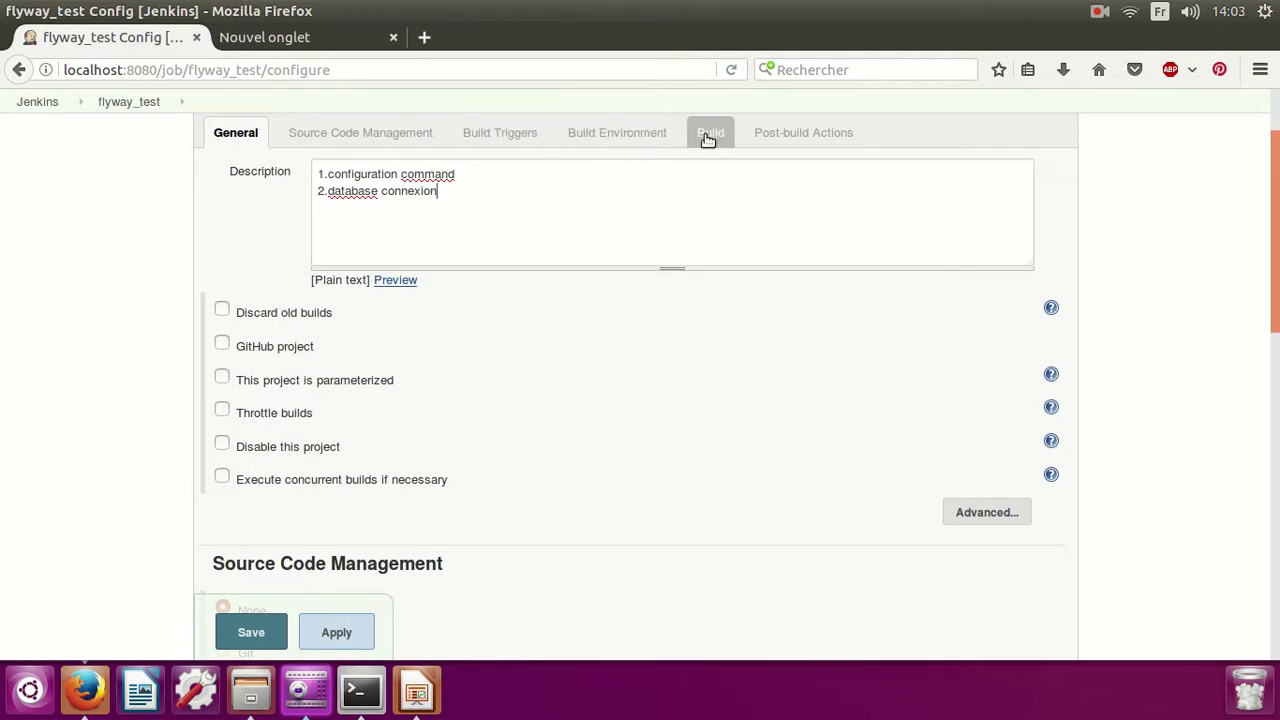
Add an Invoke Flyway build step using the flyway installation.
{"action": "left_click", "coordinate": [707, 139]}
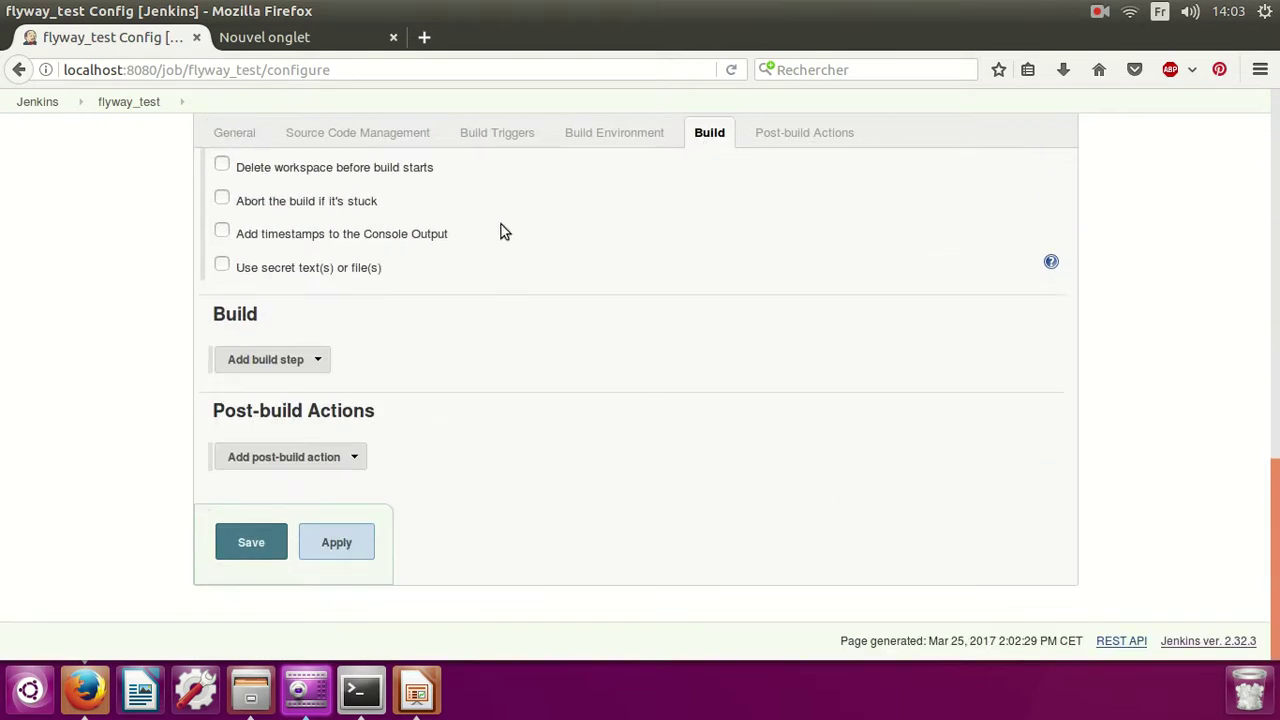
{"action": "left_click", "coordinate": [291, 362]}
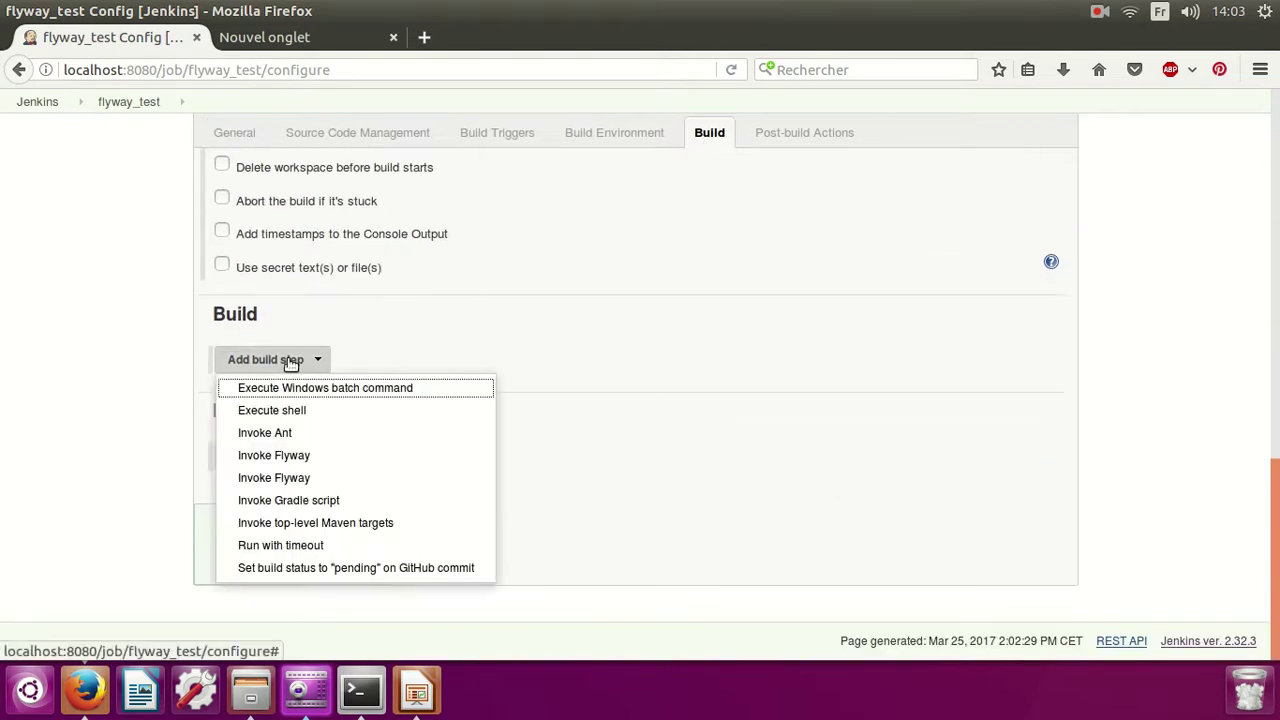
{"action": "left_click", "coordinate": [292, 456]}
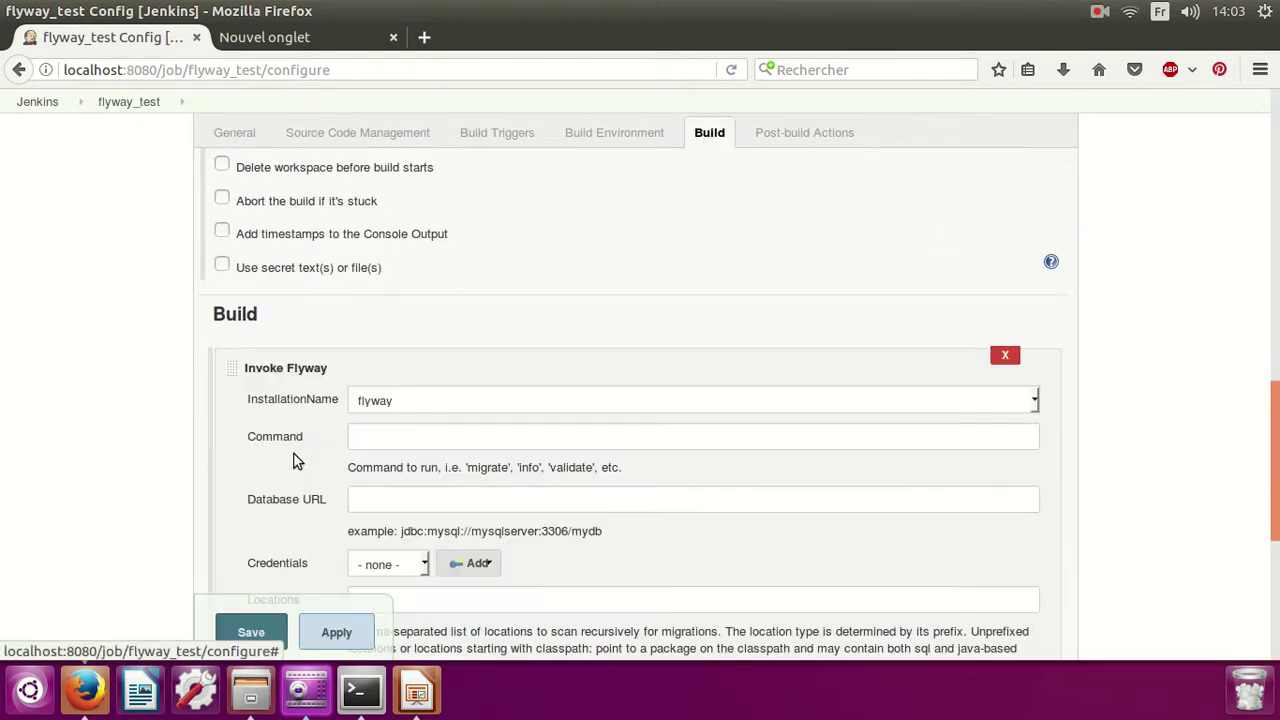
{"action": "left_click", "coordinate": [409, 406]}
{"action": "left_click", "coordinate": [403, 428]}
Set the Flyway build step command to migrate.
{"action": "left_click_drag", "start_coordinate": [362, 467], "coordinate": [486, 469]}
{"action": "left_click", "coordinate": [423, 446]}
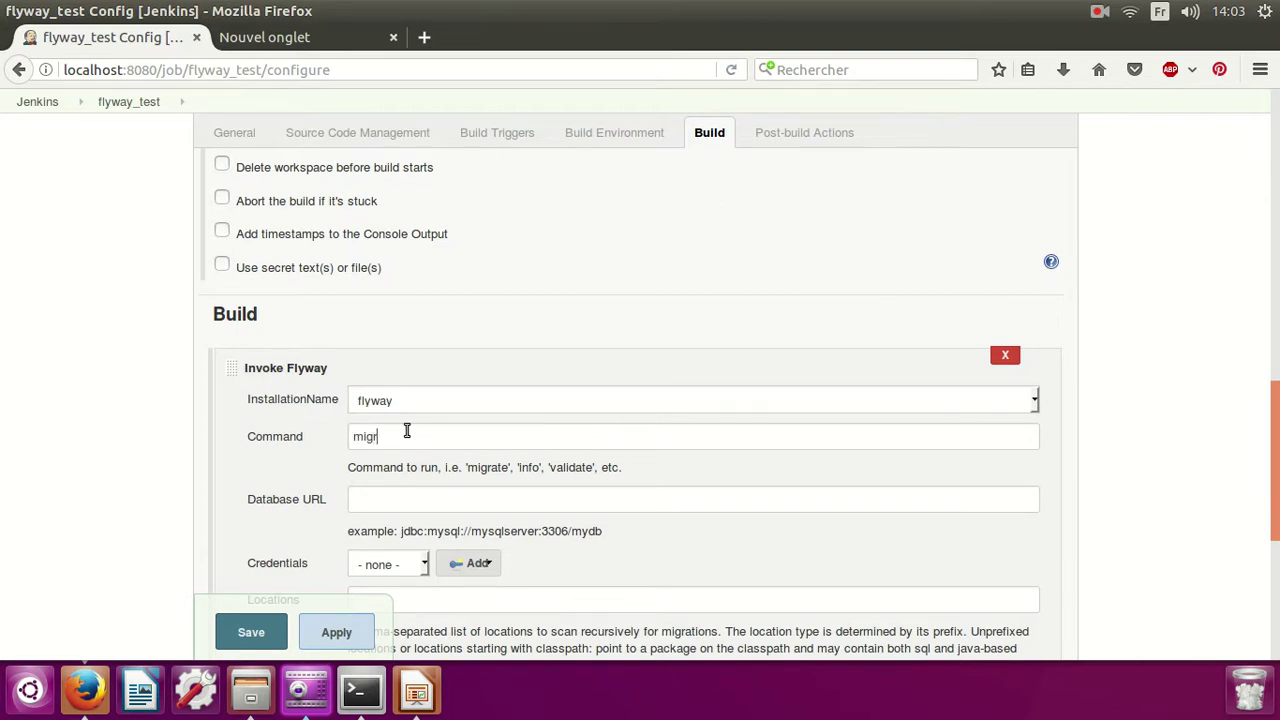
{"action": "type", "text": "migrate"}
{"action": "left_click", "coordinate": [467, 510]}
{"action": "left_click", "coordinate": [361, 690]}
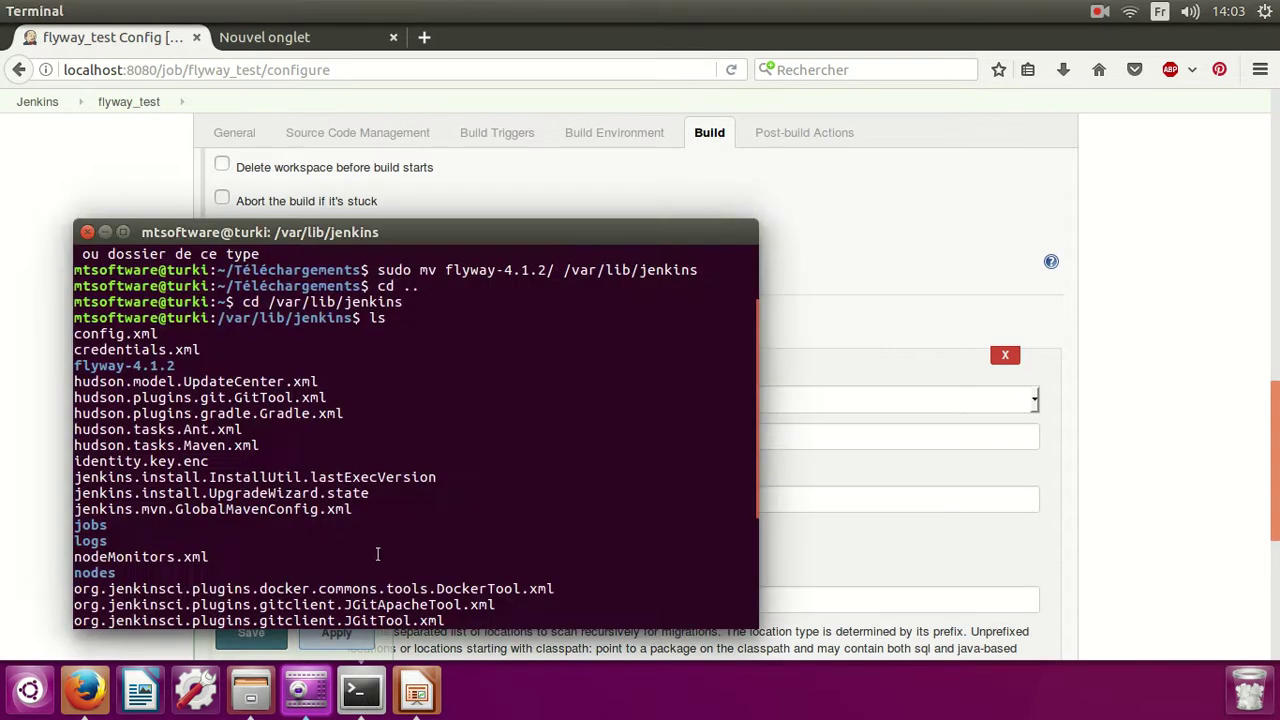
Clear the terminal and go up three levels to the root directory.
{"action": "scroll", "coordinate": [380, 530], "scroll_direction": "down", "scroll_amount": 4}
{"action": "type", "text": "clear"}
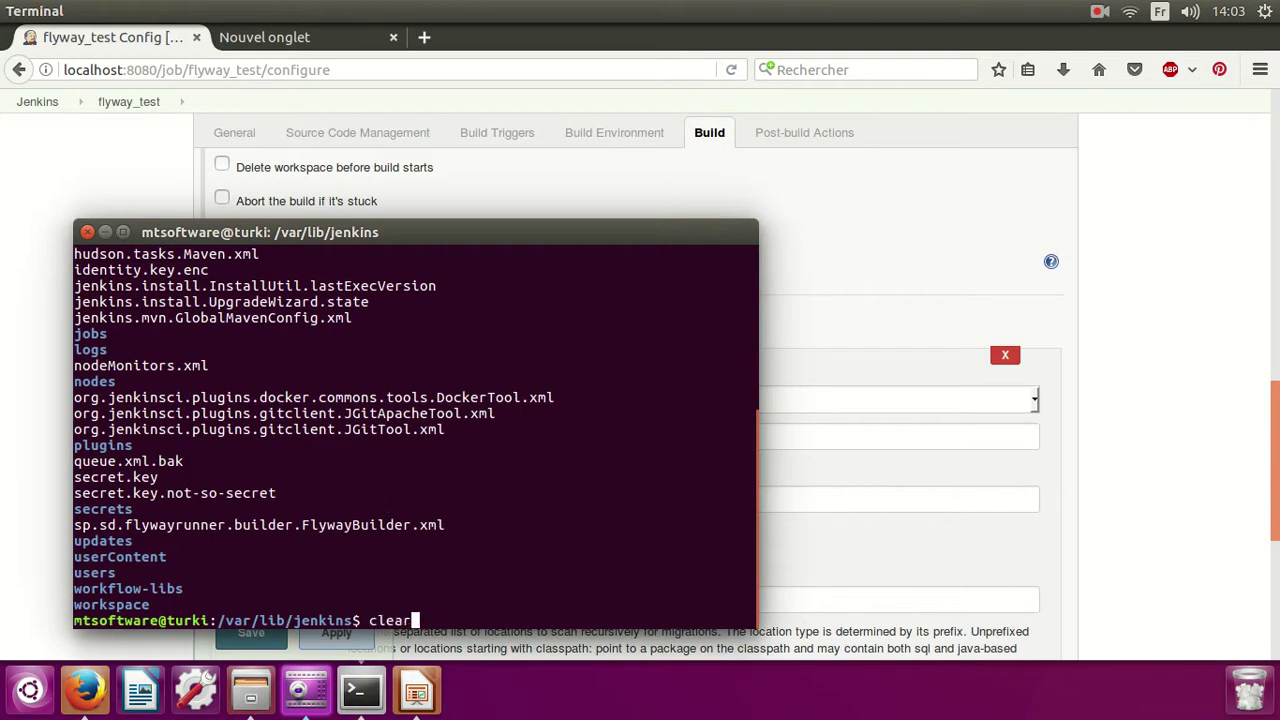
{"action": "key", "text": "Return"}
{"action": "type", "text": "cd .."}
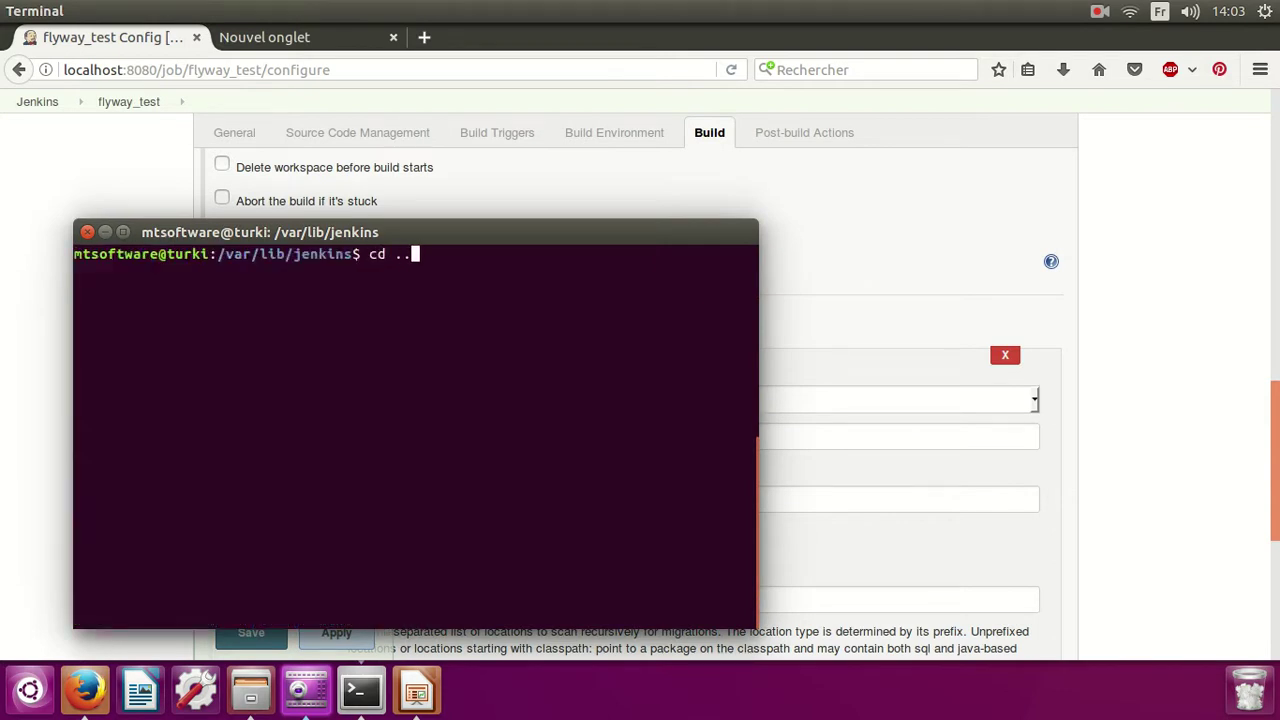
{"action": "key", "text": "Return"}
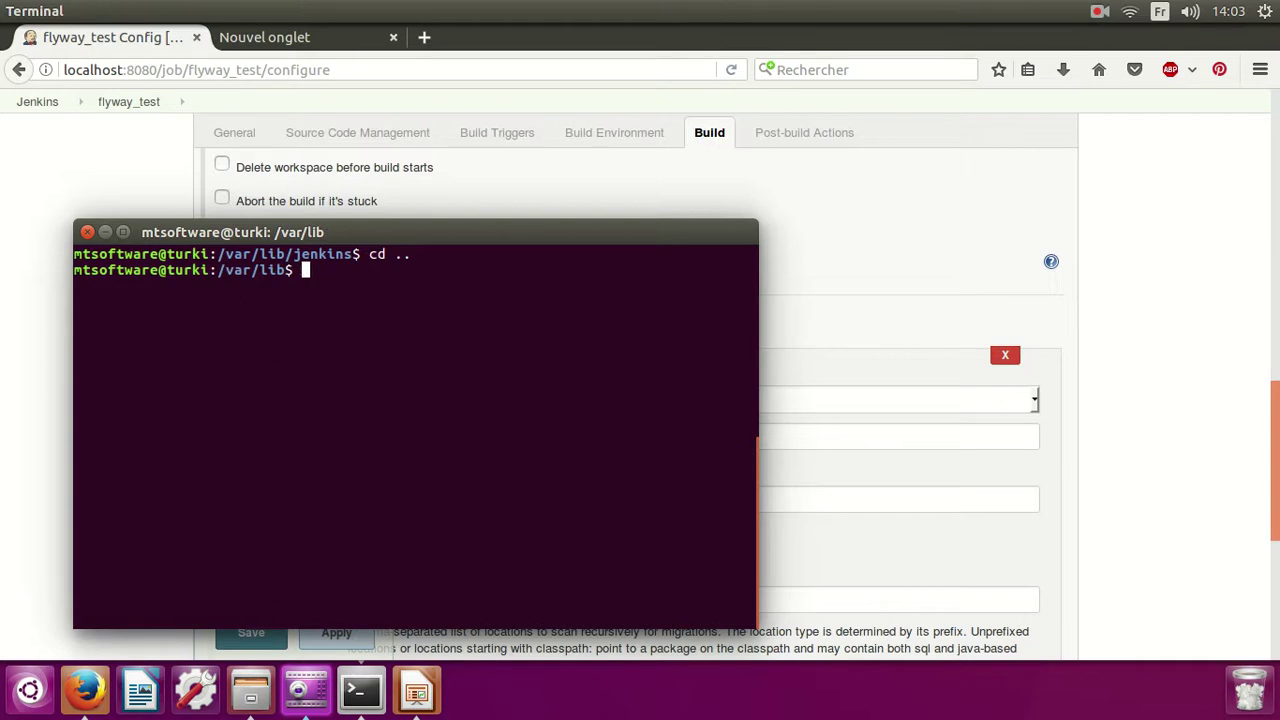
{"action": "type", "text": "cd .."}
{"action": "key", "text": "Return"}
{"action": "type", "text": "cd .."}
{"action": "key", "text": "Return"}
Rerun service mysql start from history and authenticate it.
{"action": "key", "text": "Up"}
{"action": "key", "text": "Up"}
{"action": "key", "text": "Up"}
{"action": "key", "text": "Up"}
{"action": "key", "text": "Up"}
{"action": "key", "text": "Up"}
{"action": "key", "text": "Up"}
{"action": "key", "text": "Up"}
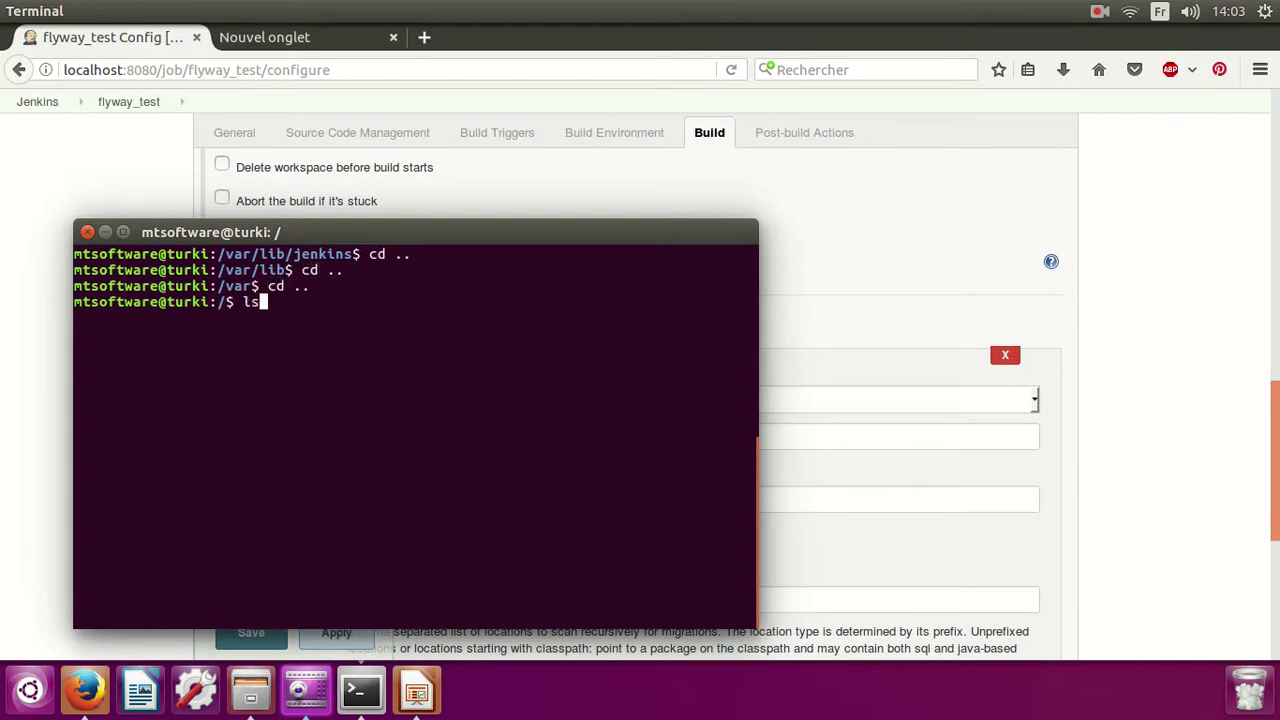
{"action": "key", "text": "Up"}
{"action": "key", "text": "Up"}
{"action": "key", "text": "Up"}
{"action": "key", "text": "Up"}
{"action": "key", "text": "Up"}
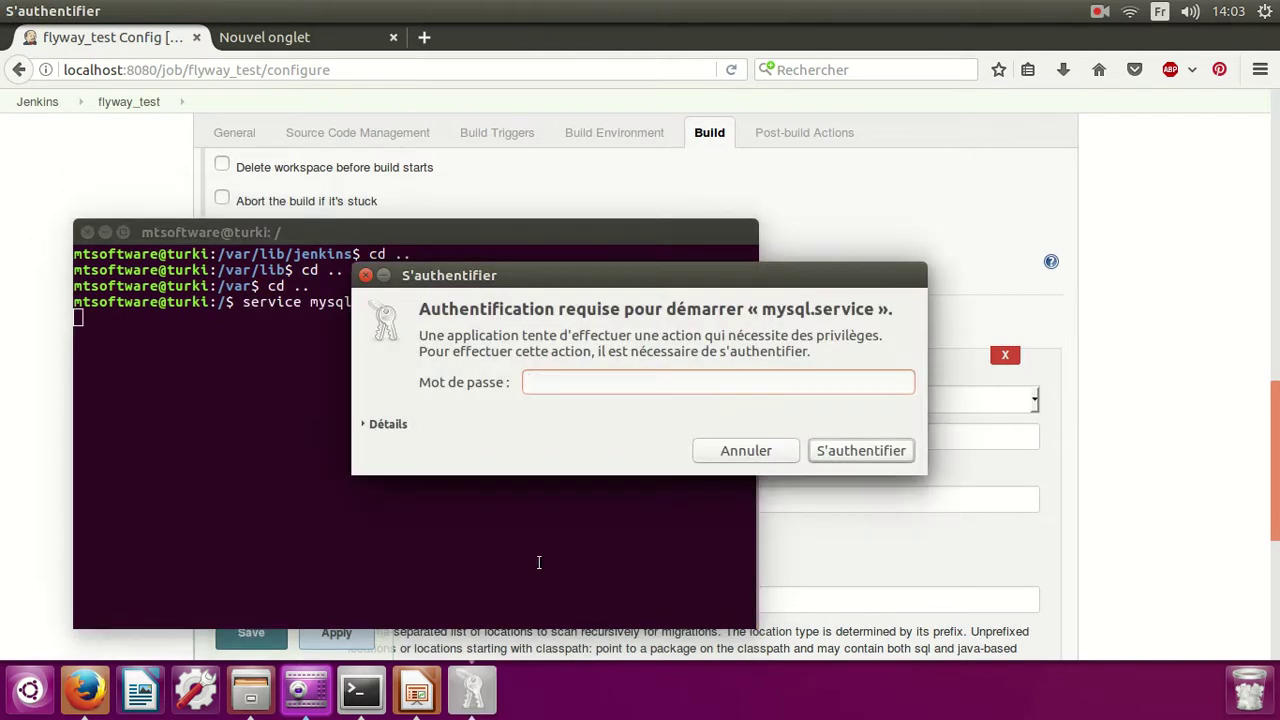
{"action": "left_click", "coordinate": [899, 452]}
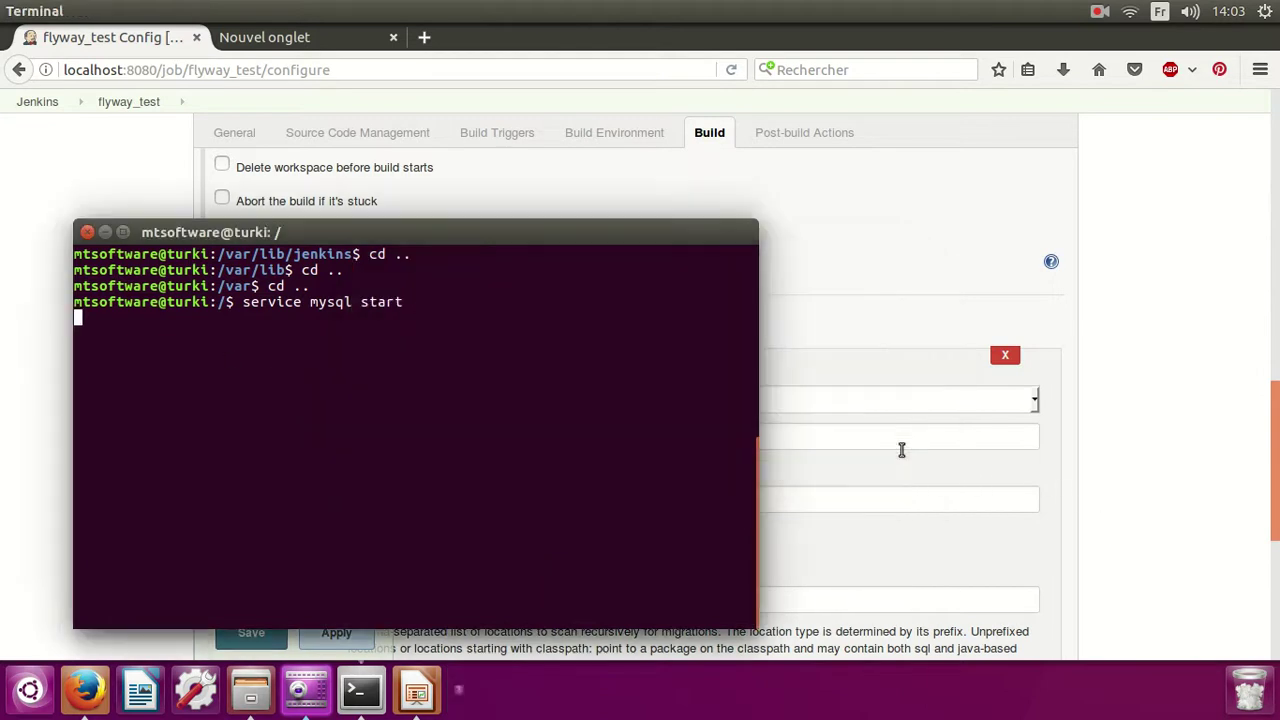
{"action": "left_click", "coordinate": [356, 36]}
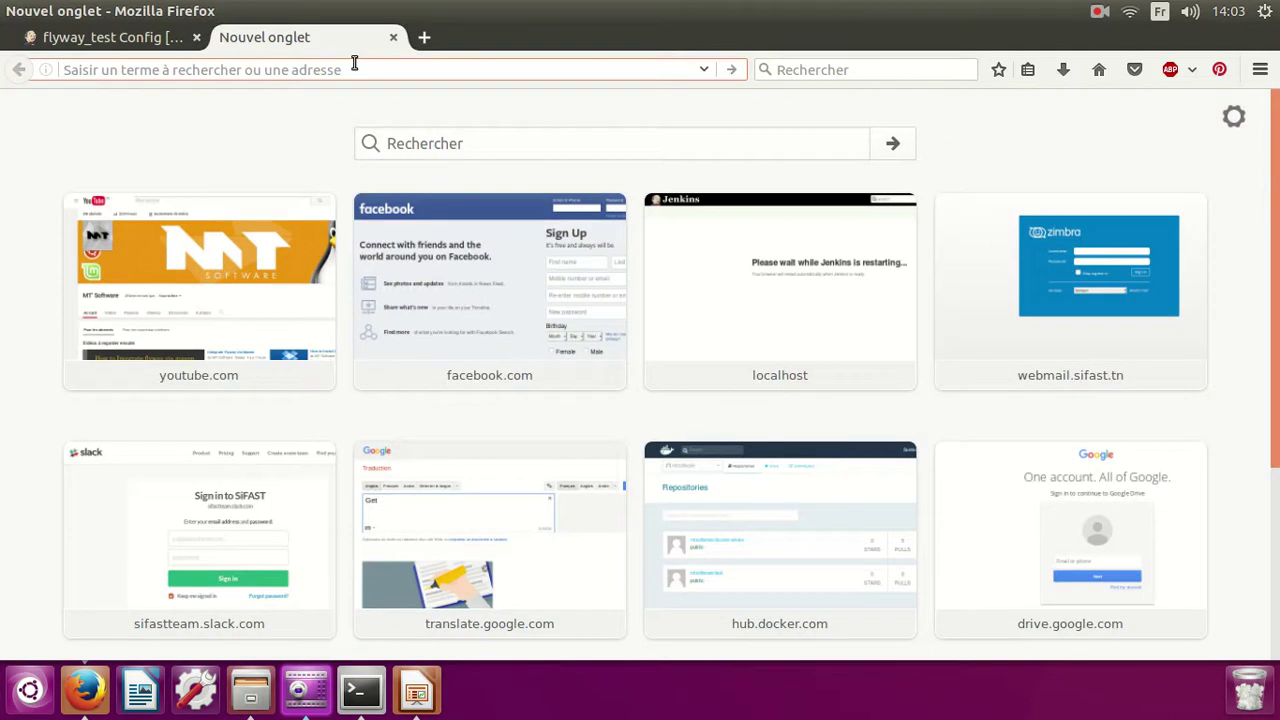
Open phpMyAdmin at localhost and log in as root with the account password.
{"action": "type", "text": "localhost/"}
{"action": "key", "text": "Down"}
{"action": "key", "text": "Down"}
{"action": "key", "text": "Return"}
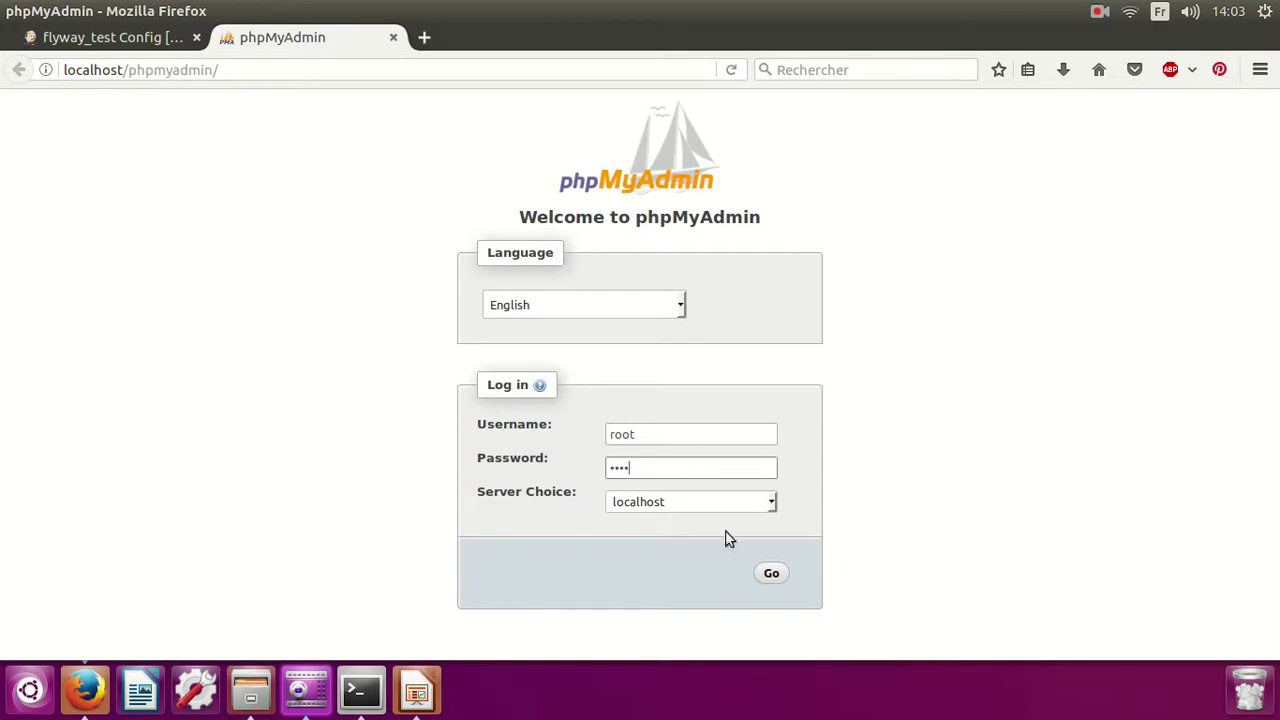
{"action": "left_click", "coordinate": [780, 577]}
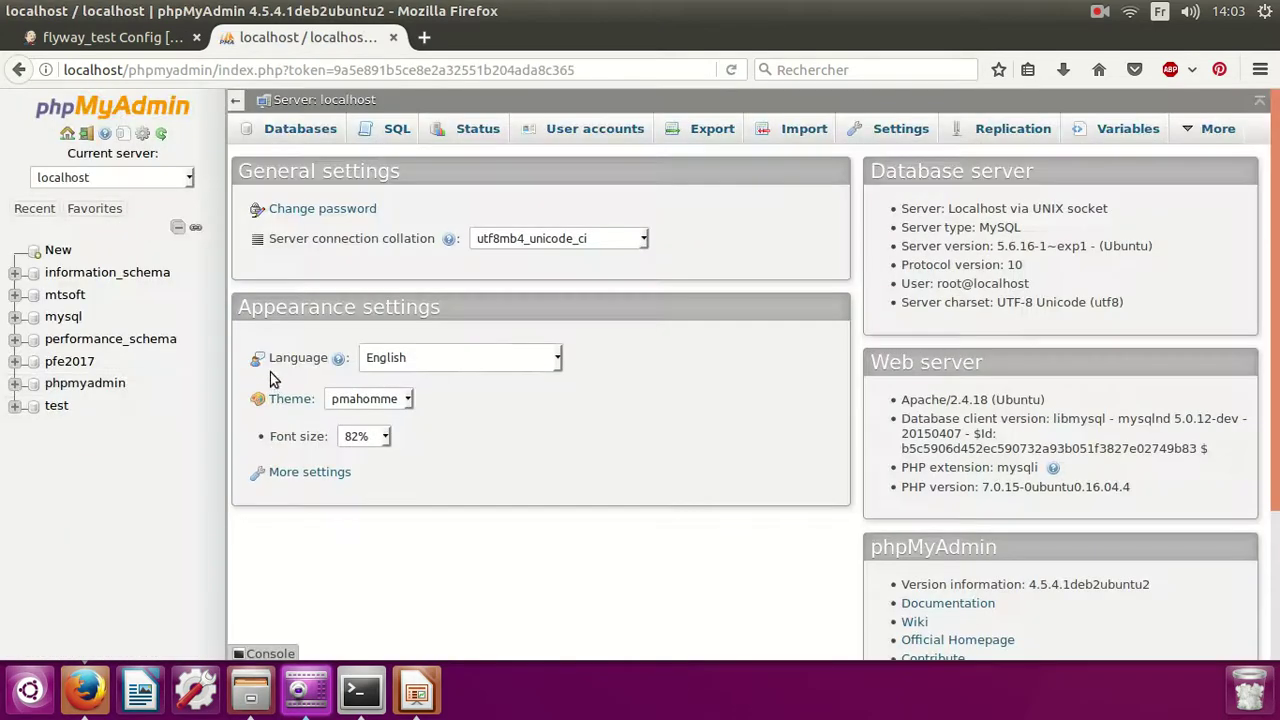
Create a new database named test2.
{"action": "left_click", "coordinate": [60, 408]}
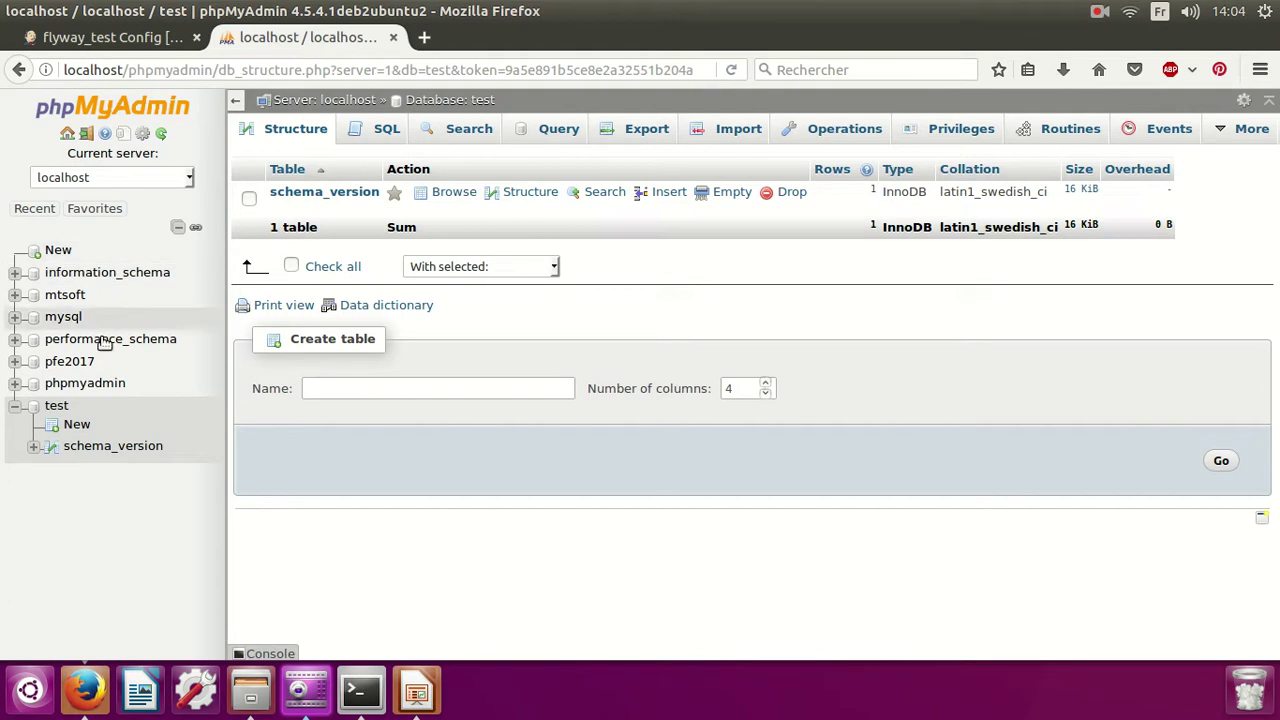
{"action": "left_click", "coordinate": [58, 250]}
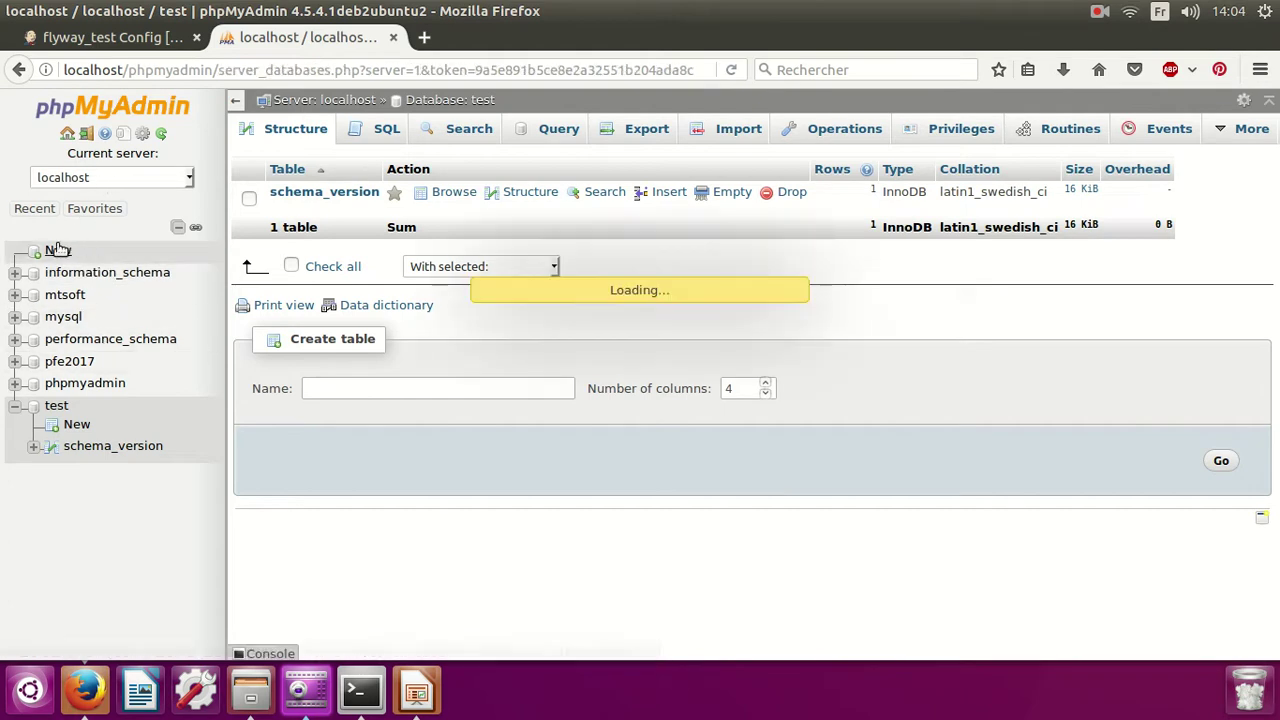
{"action": "left_click", "coordinate": [334, 270]}
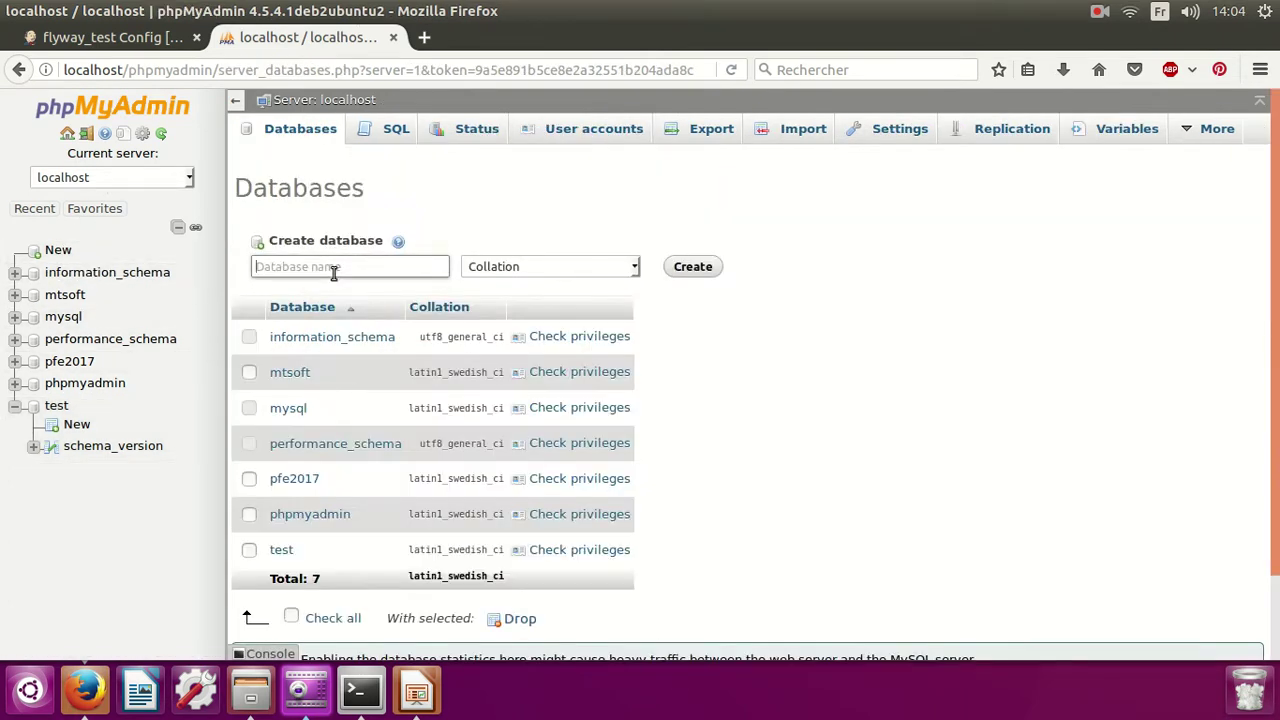
{"action": "type", "text": "test2"}
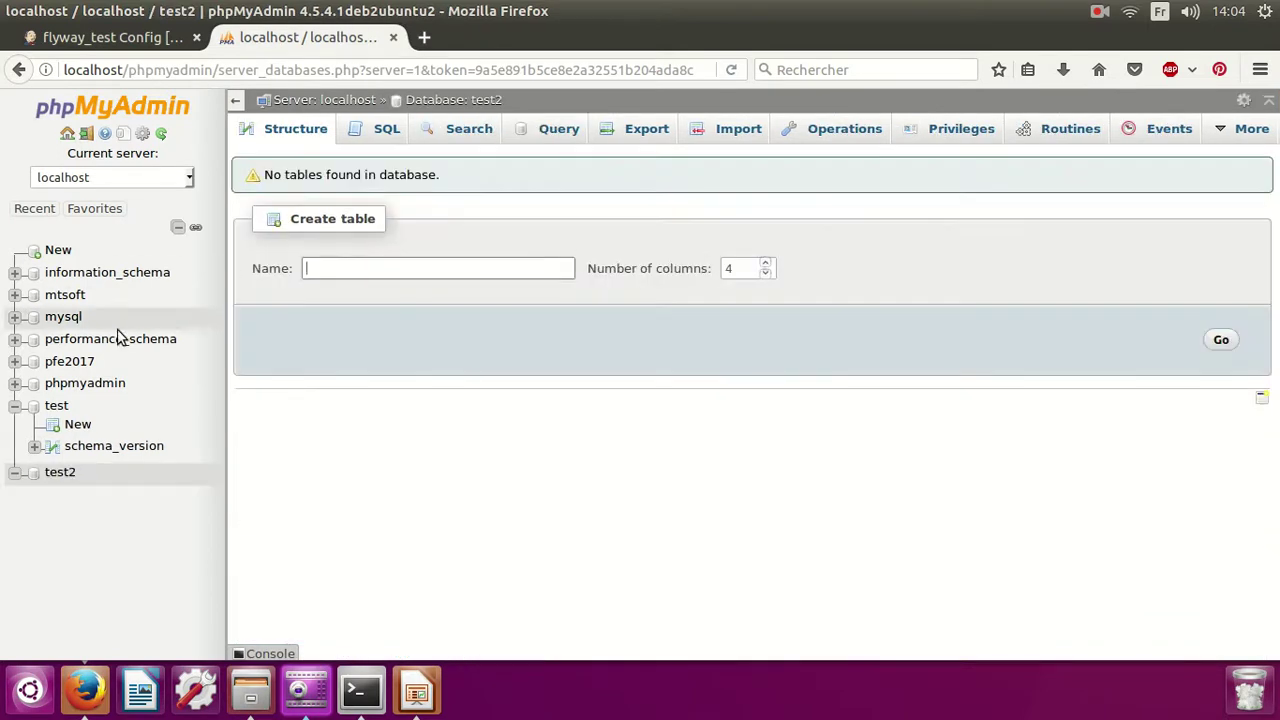
Start a table named person with 2 columns in test2.
{"action": "left_click", "coordinate": [349, 271]}
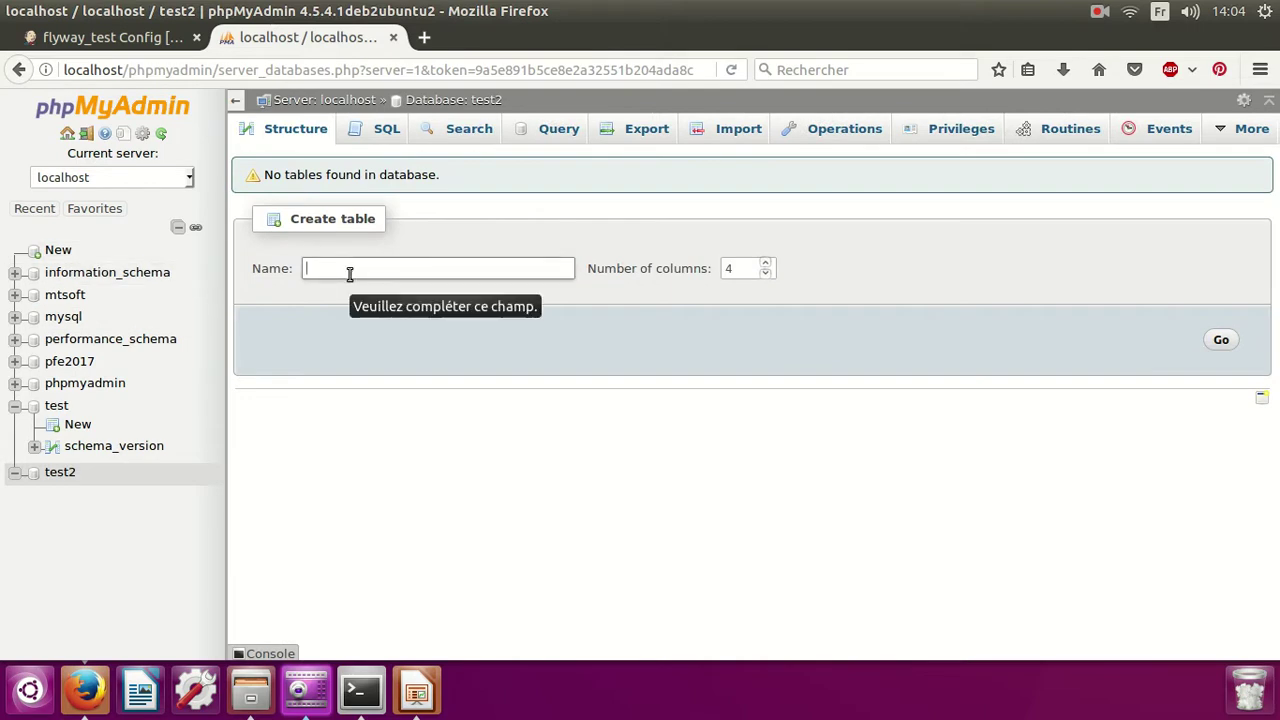
{"action": "type", "text": "person"}
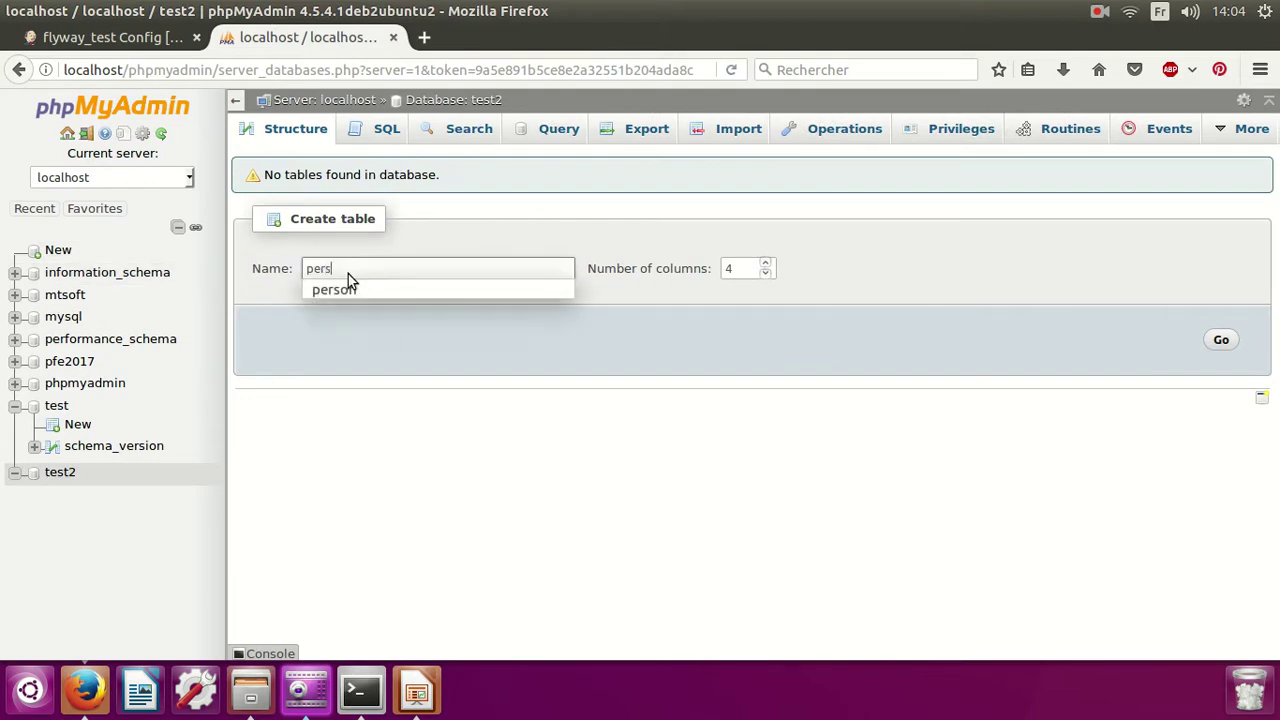
{"action": "left_click", "coordinate": [765, 273]}
{"action": "left_click", "coordinate": [765, 273]}
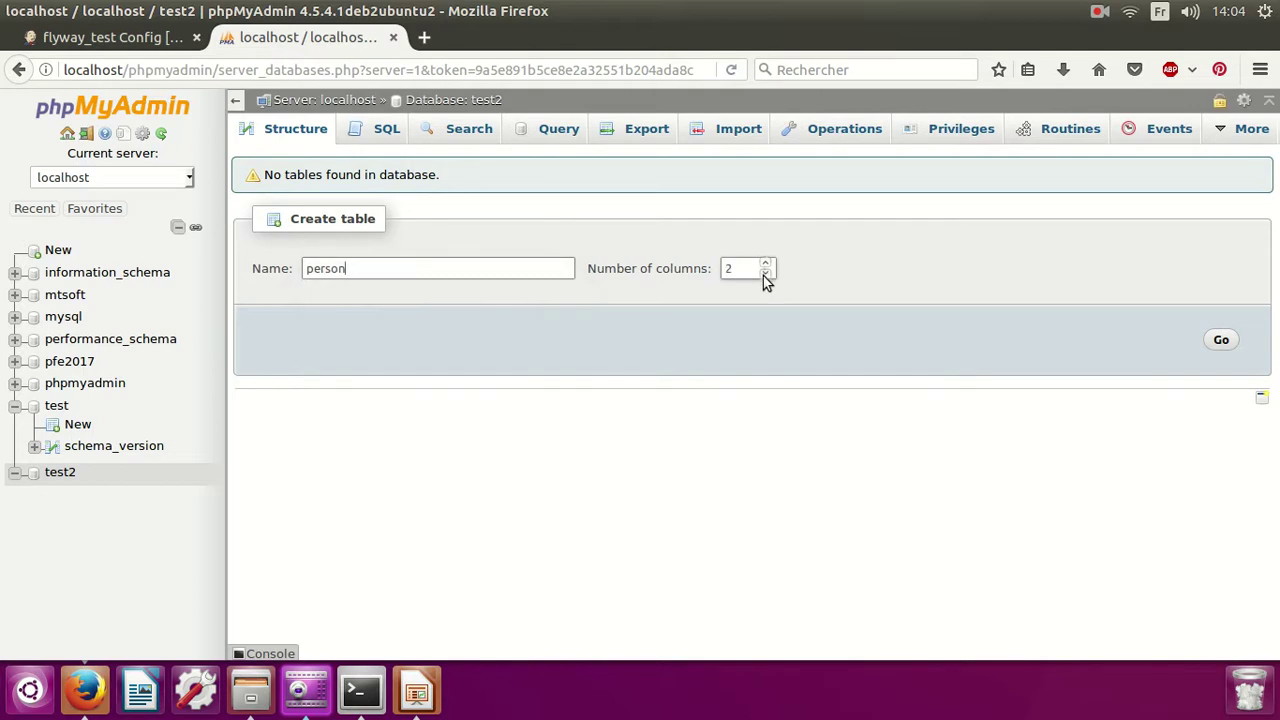
{"action": "left_click", "coordinate": [1224, 341]}
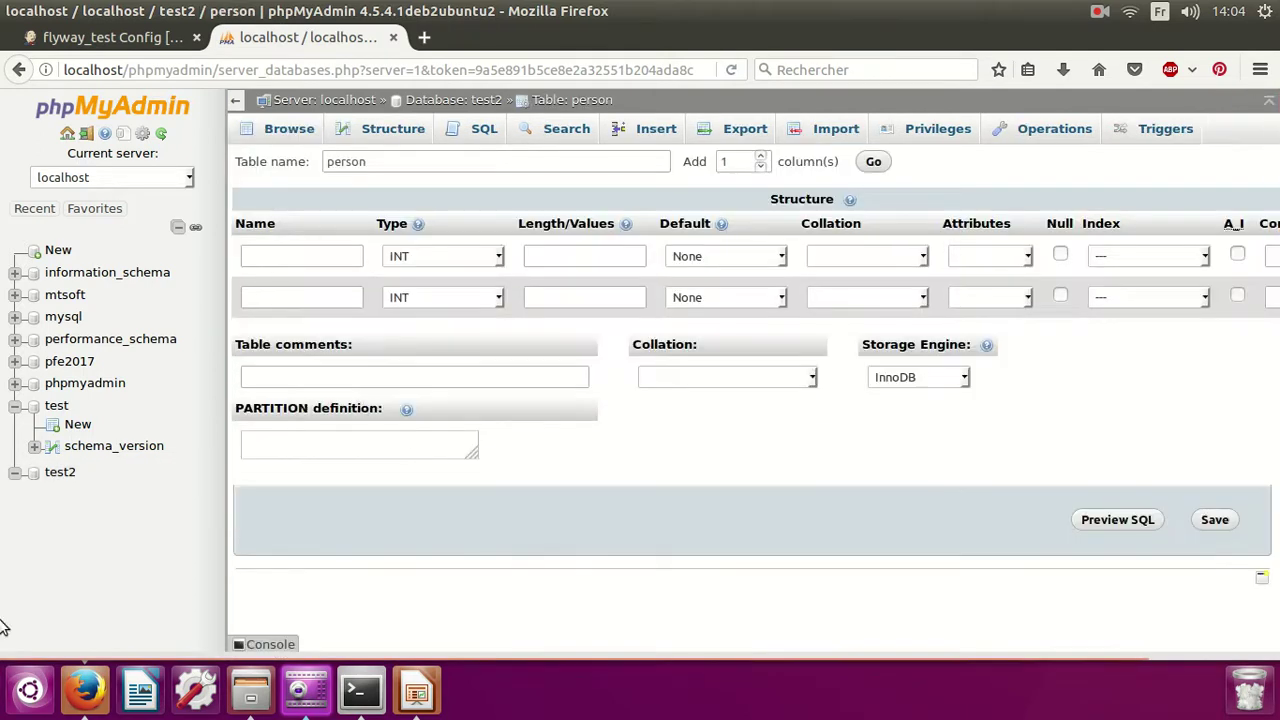
Define columns id (INT) and name (VARCHAR 255) and save the person table.
{"action": "left_click", "coordinate": [285, 254]}
{"action": "type", "text": "id"}
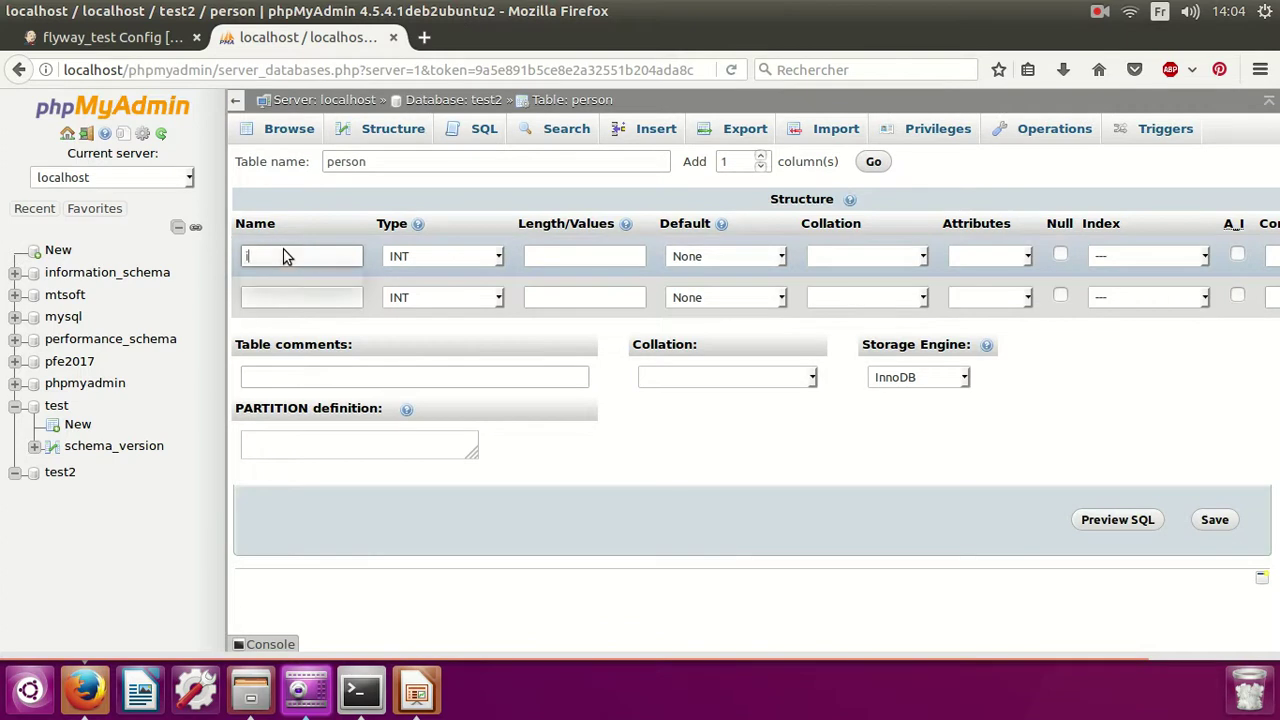
{"action": "left_click", "coordinate": [308, 300]}
{"action": "type", "text": "name"}
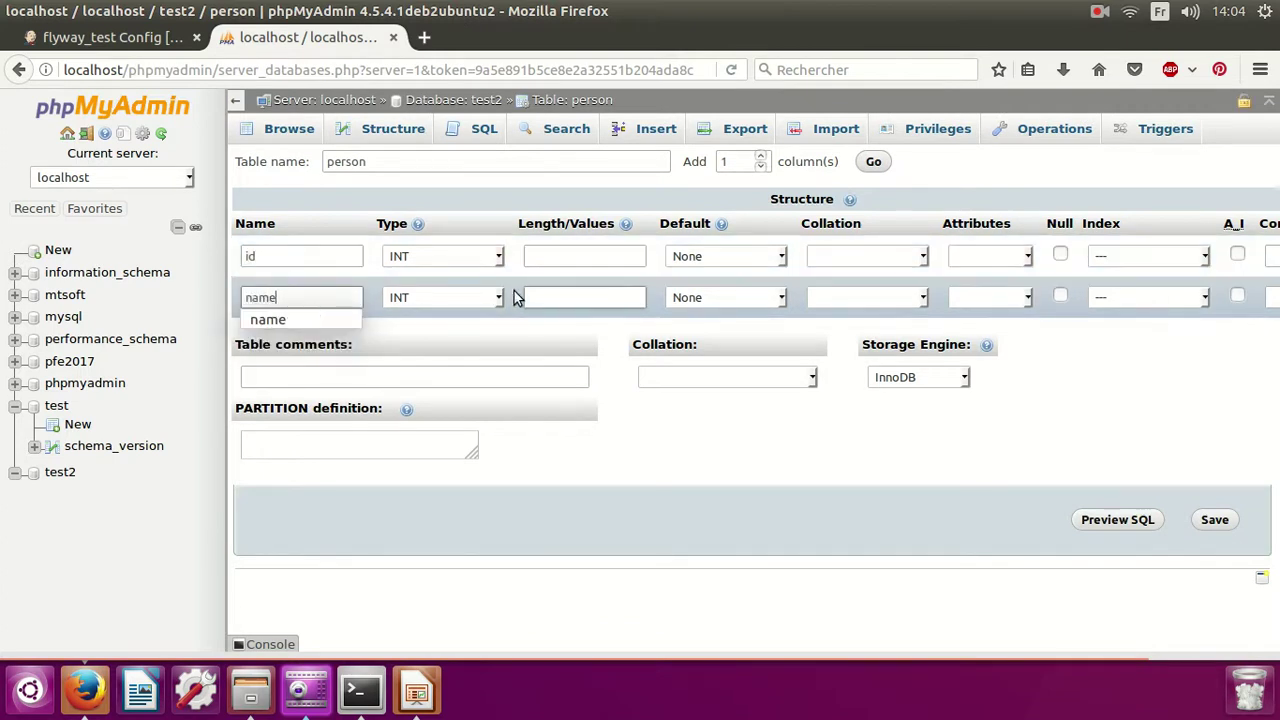
{"action": "left_click", "coordinate": [495, 297]}
{"action": "left_click", "coordinate": [472, 347]}
{"action": "left_click", "coordinate": [575, 306]}
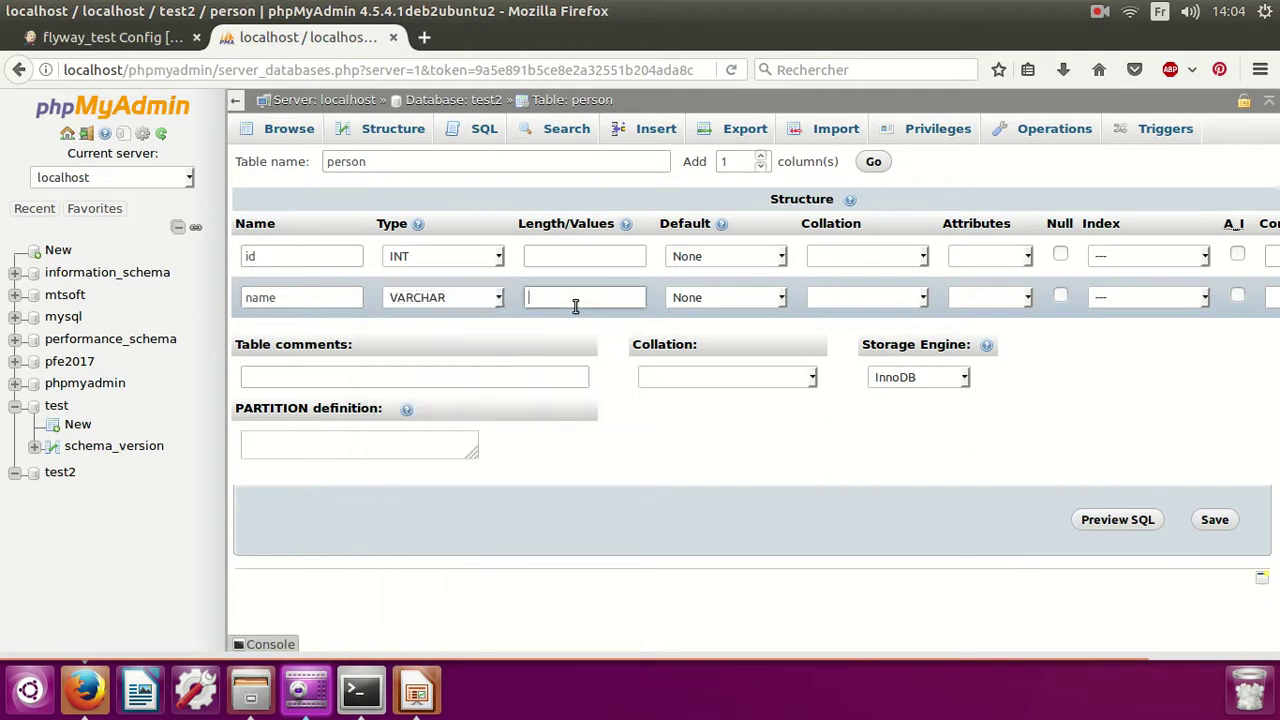
{"action": "type", "text": "255"}
{"action": "left_click", "coordinate": [1222, 524]}
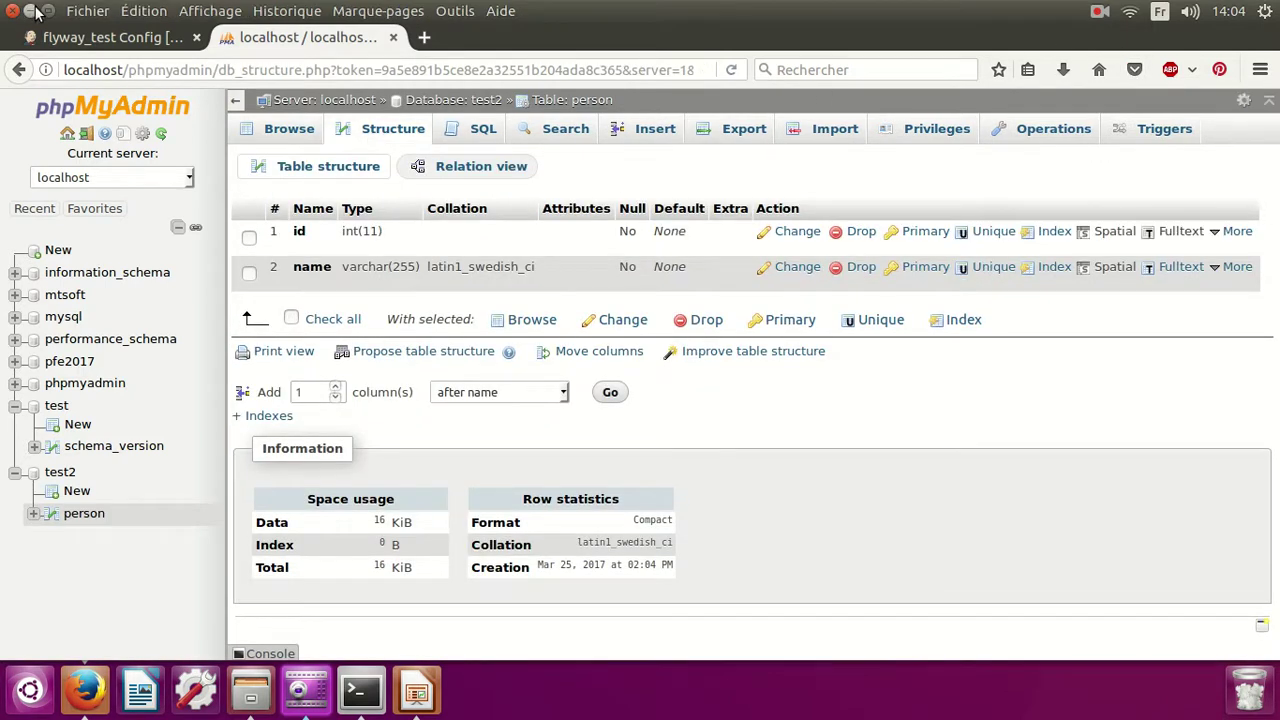
Minimize all windows and open V1__2_Addcolumn_bourse.sql from the desktop in gedit.
{"action": "left_click", "coordinate": [31, 11]}
{"action": "left_click", "coordinate": [105, 232]}
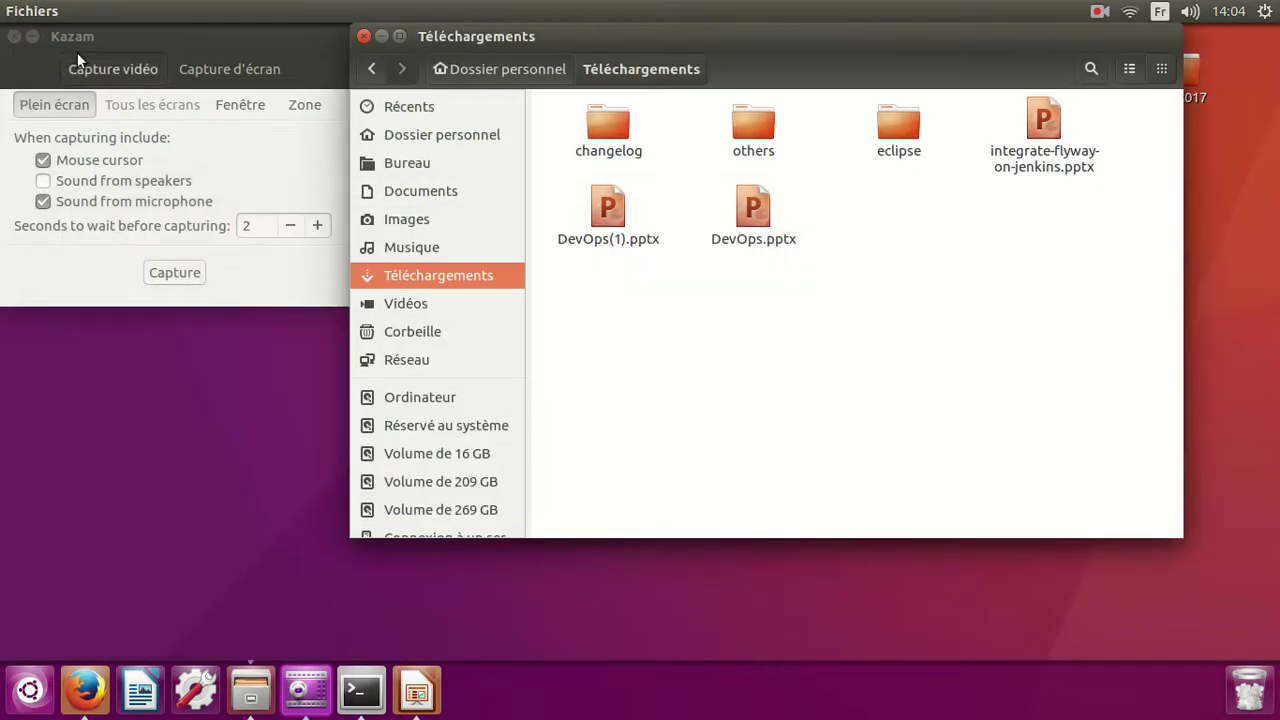
{"action": "left_click", "coordinate": [31, 37]}
{"action": "left_click", "coordinate": [382, 37]}
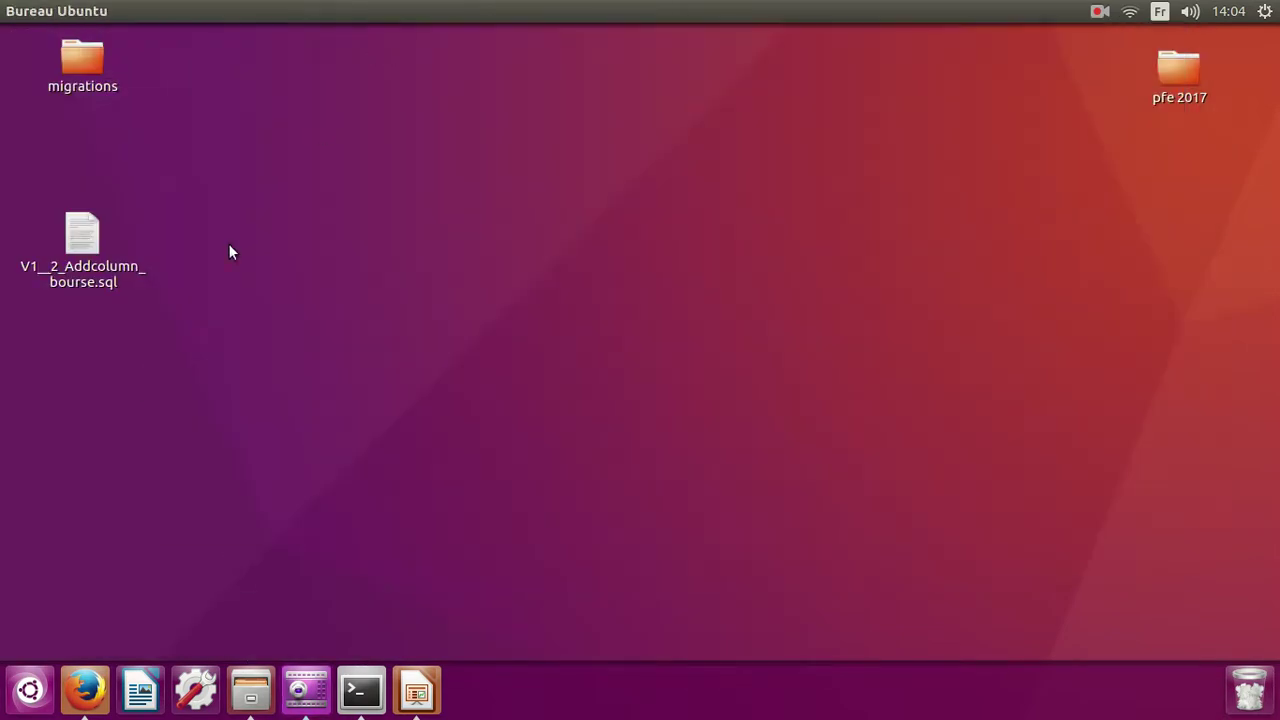
{"action": "double_click", "coordinate": [102, 242]}
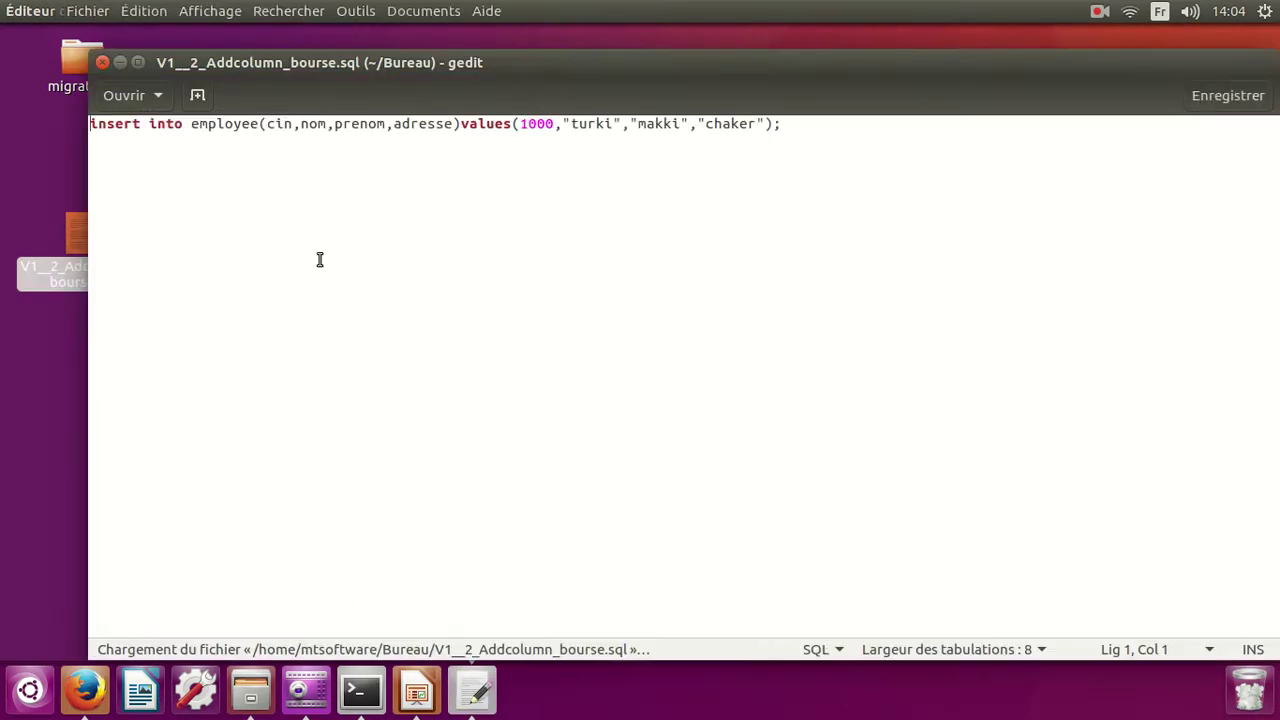
Change the first insert to target person(id,name) with a single value, and save.
{"action": "left_click_drag", "start_coordinate": [187, 124], "coordinate": [258, 123]}
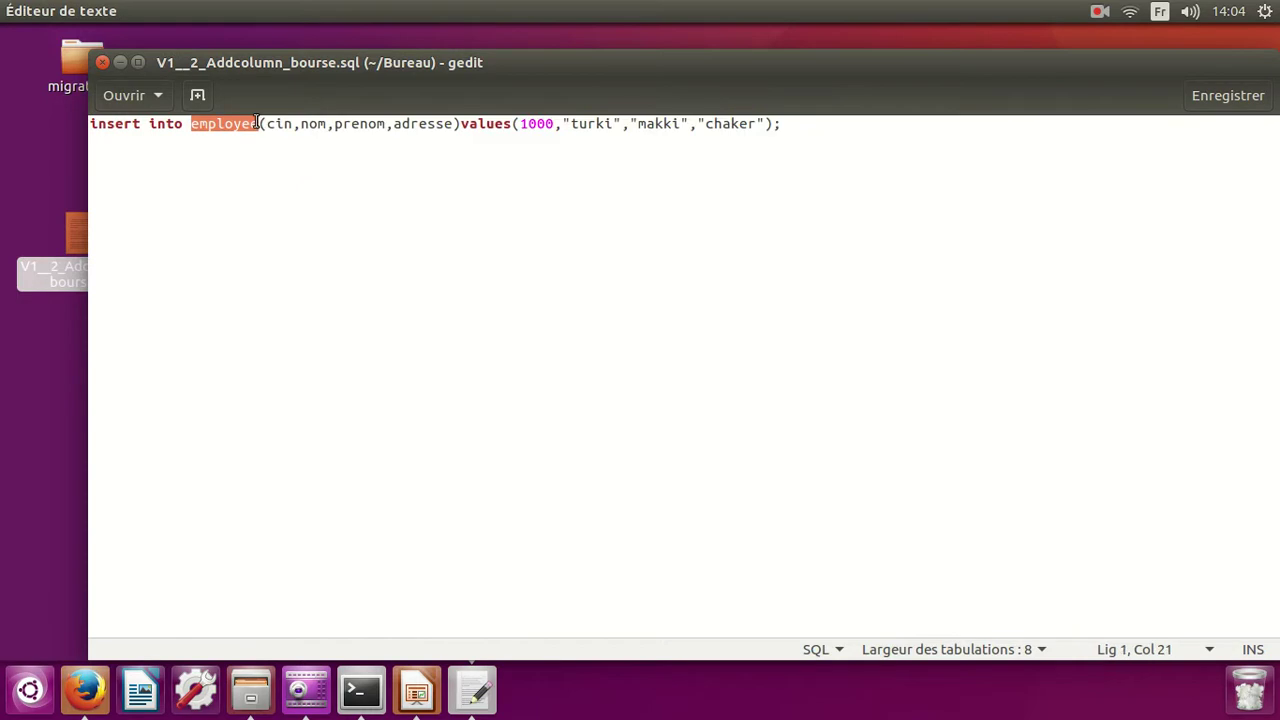
{"action": "type", "text": "person"}
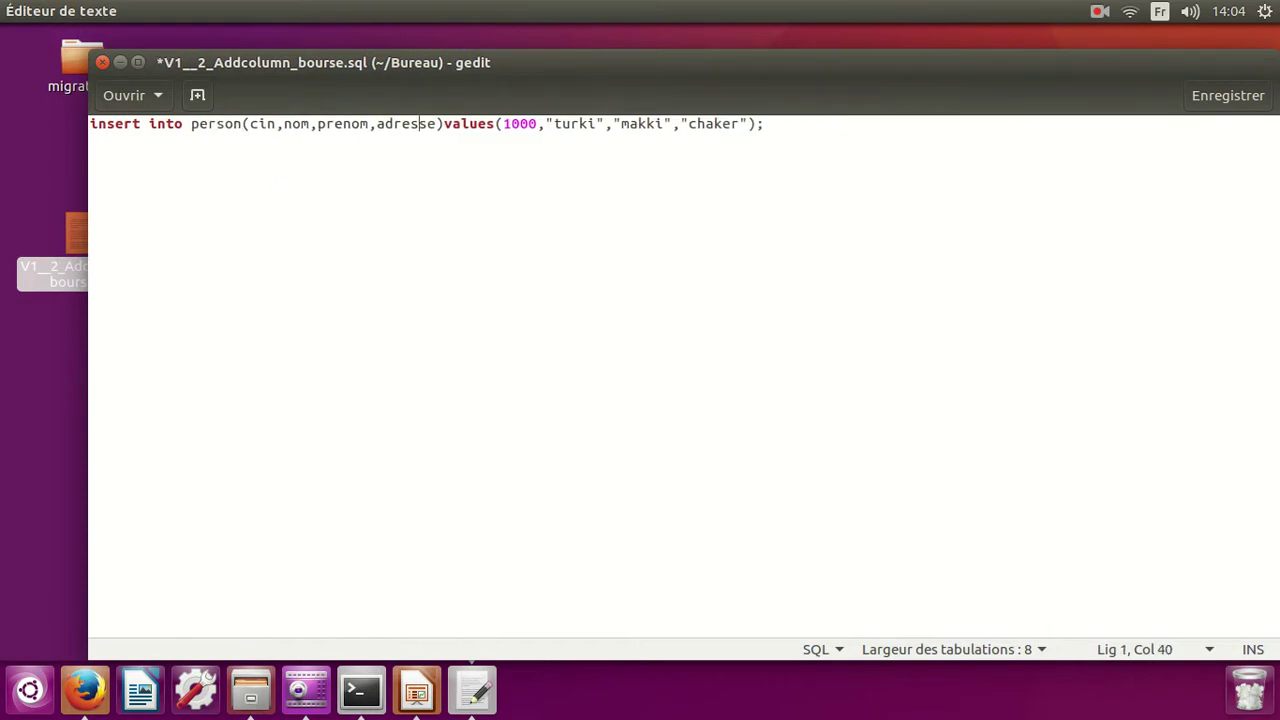
{"action": "key", "text": "BackSpace"}
{"action": "key", "text": "BackSpace"}
{"action": "key", "text": "BackSpace"}
{"action": "key", "text": "BackSpace"}
{"action": "key", "text": "BackSpace"}
{"action": "key", "text": "BackSpace"}
{"action": "key", "text": "BackSpace"}
{"action": "key", "text": "BackSpace"}
{"action": "key", "text": "BackSpace"}
{"action": "key", "text": "BackSpace"}
{"action": "key", "text": "BackSpace"}
{"action": "key", "text": "BackSpace"}
{"action": "key", "text": "BackSpace"}
{"action": "key", "text": "BackSpace"}
{"action": "key", "text": "BackSpace"}
{"action": "key", "text": "BackSpace"}
{"action": "key", "text": "BackSpace"}
{"action": "key", "text": "BackSpace"}
{"action": "key", "text": "BackSpace"}
{"action": "key", "text": "BackSpace"}
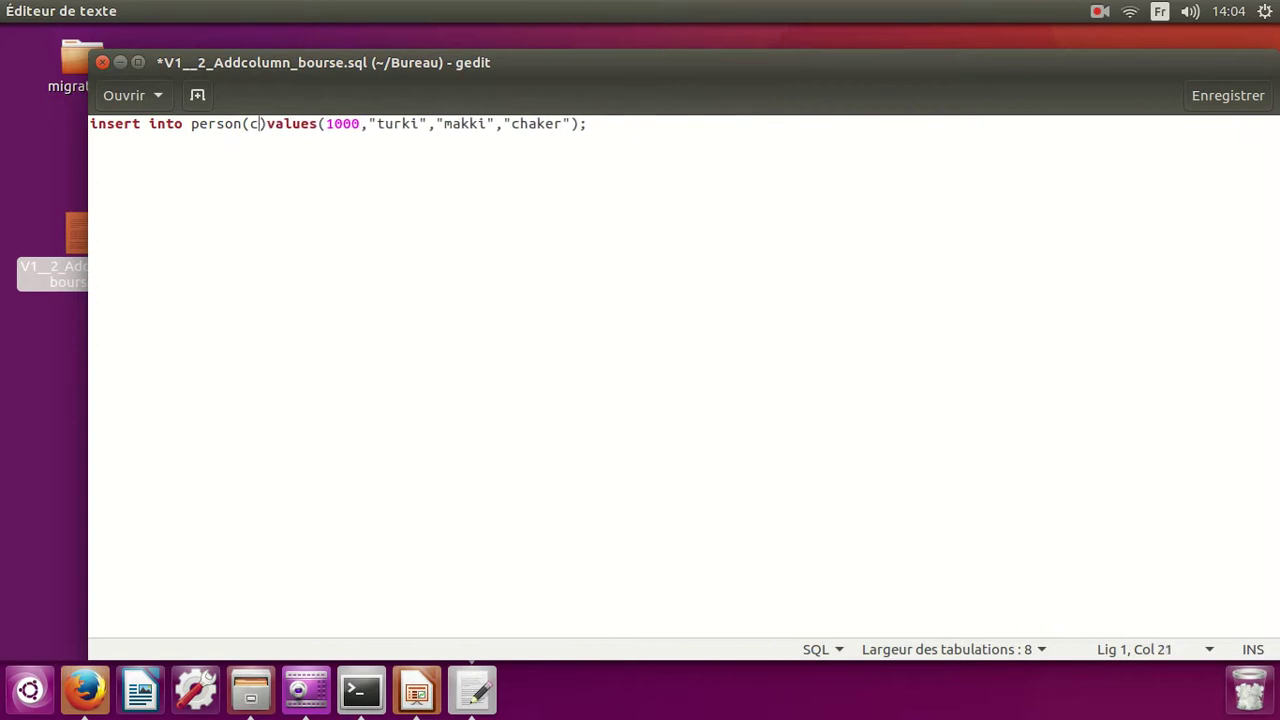
{"action": "type", "text": "id,name"}
{"action": "key", "text": "Right"}
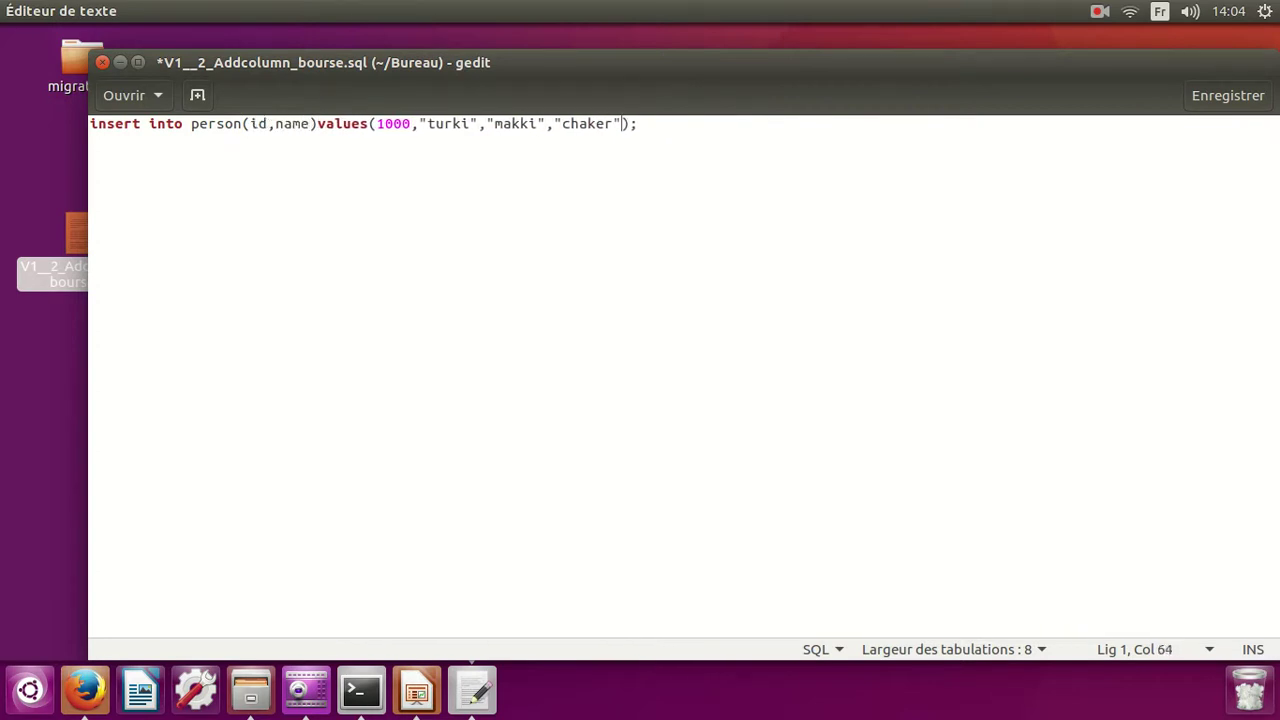
{"action": "key", "text": "BackSpace"}
{"action": "key", "text": "BackSpace"}
{"action": "key", "text": "BackSpace"}
{"action": "key", "text": "BackSpace"}
{"action": "key", "text": "BackSpace"}
{"action": "key", "text": "BackSpace"}
{"action": "key", "text": "BackSpace"}
{"action": "key", "text": "BackSpace"}
{"action": "key", "text": "BackSpace"}
{"action": "key", "text": "BackSpace"}
{"action": "key", "text": "BackSpace"}
{"action": "key", "text": "BackSpace"}
{"action": "key", "text": "BackSpace"}
{"action": "key", "text": "BackSpace"}
{"action": "key", "text": "BackSpace"}
{"action": "key", "text": "BackSpace"}
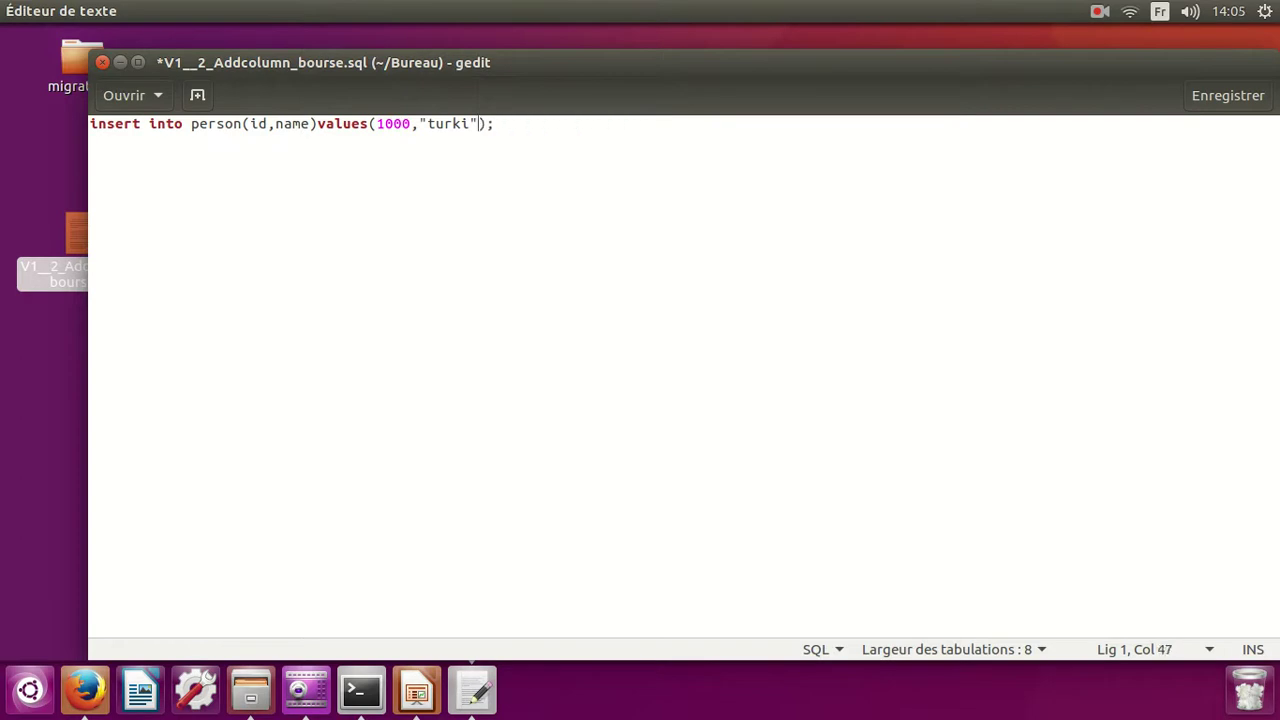
{"action": "key", "text": "ctrl+s"}
Duplicate the insert as a second row with id 1001 and a new name, then save.
{"action": "triple_click", "coordinate": [330, 124]}
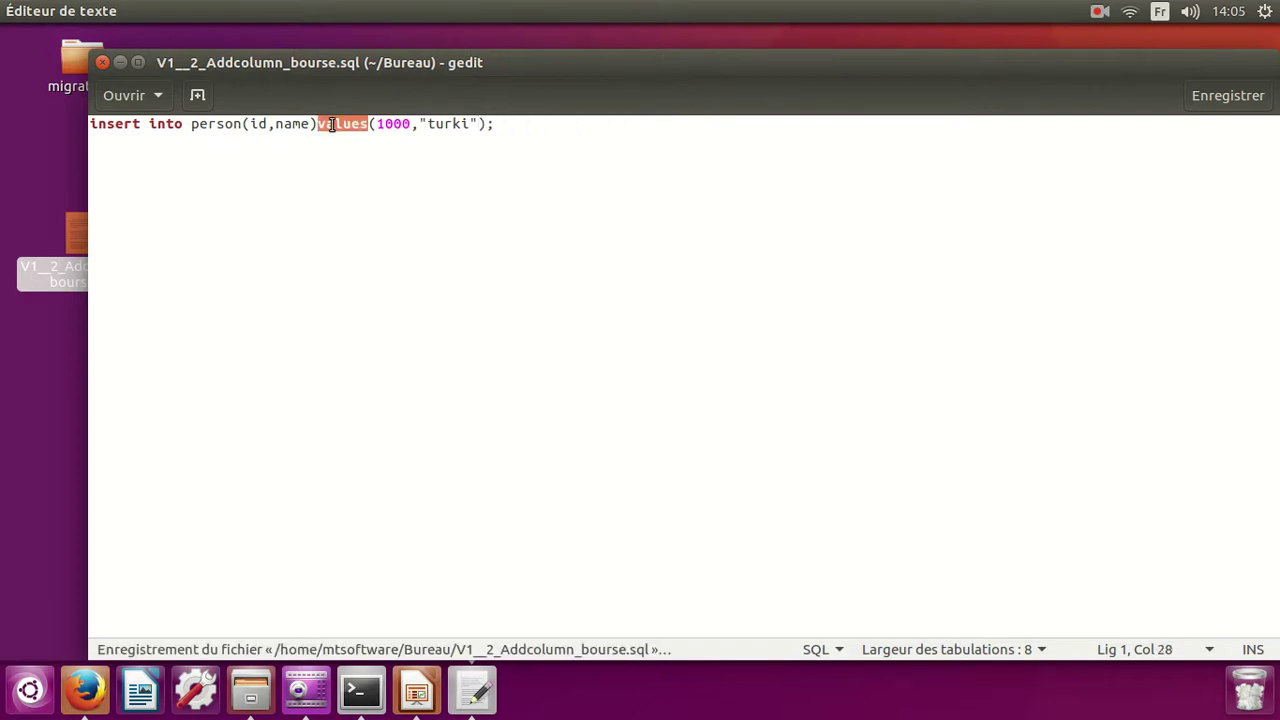
{"action": "key", "text": "ctrl+c"}
{"action": "left_click", "coordinate": [333, 143]}
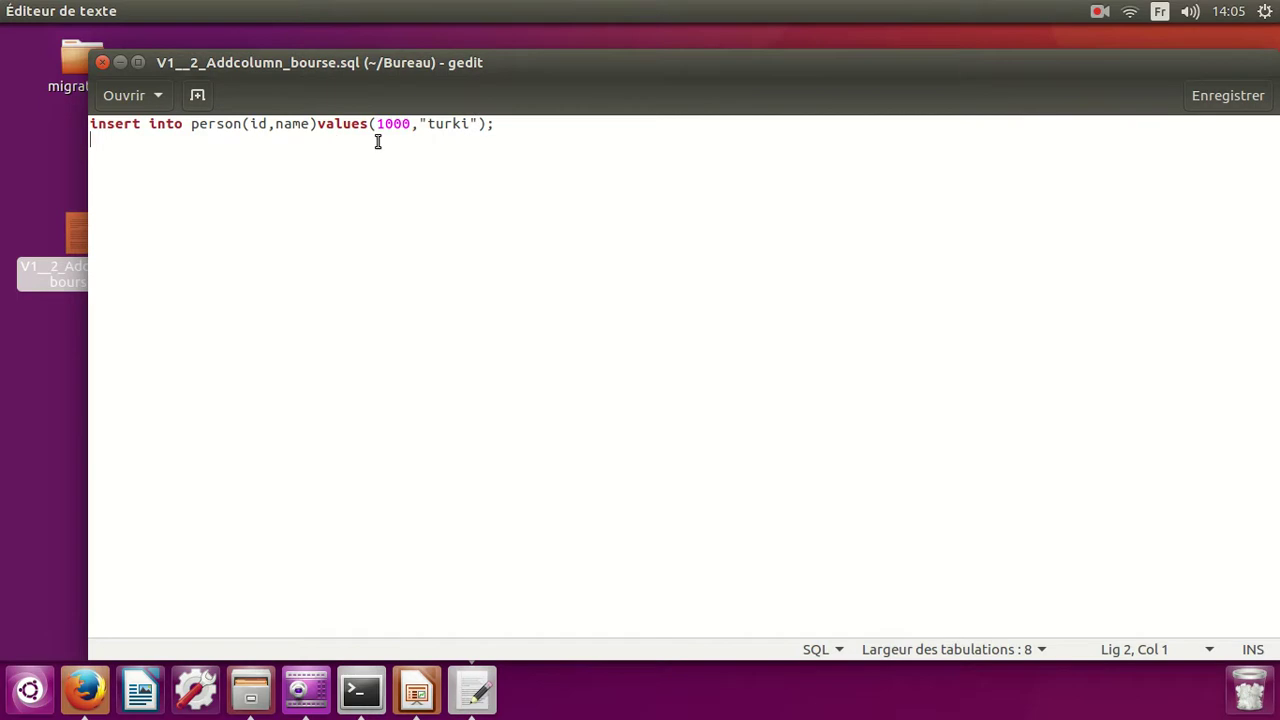
{"action": "key", "text": "ctrl+v"}
{"action": "left_click", "coordinate": [412, 140]}
{"action": "key", "text": "BackSpace"}
{"action": "type", "text": "1"}
{"action": "key", "text": "Right"}
{"action": "key", "text": "Right"}
{"action": "key", "text": "Delete"}
{"action": "key", "text": "BackSpace"}
{"action": "key", "text": "BackSpace"}
{"action": "key", "text": "BackSpace"}
{"action": "key", "text": "BackSpace"}
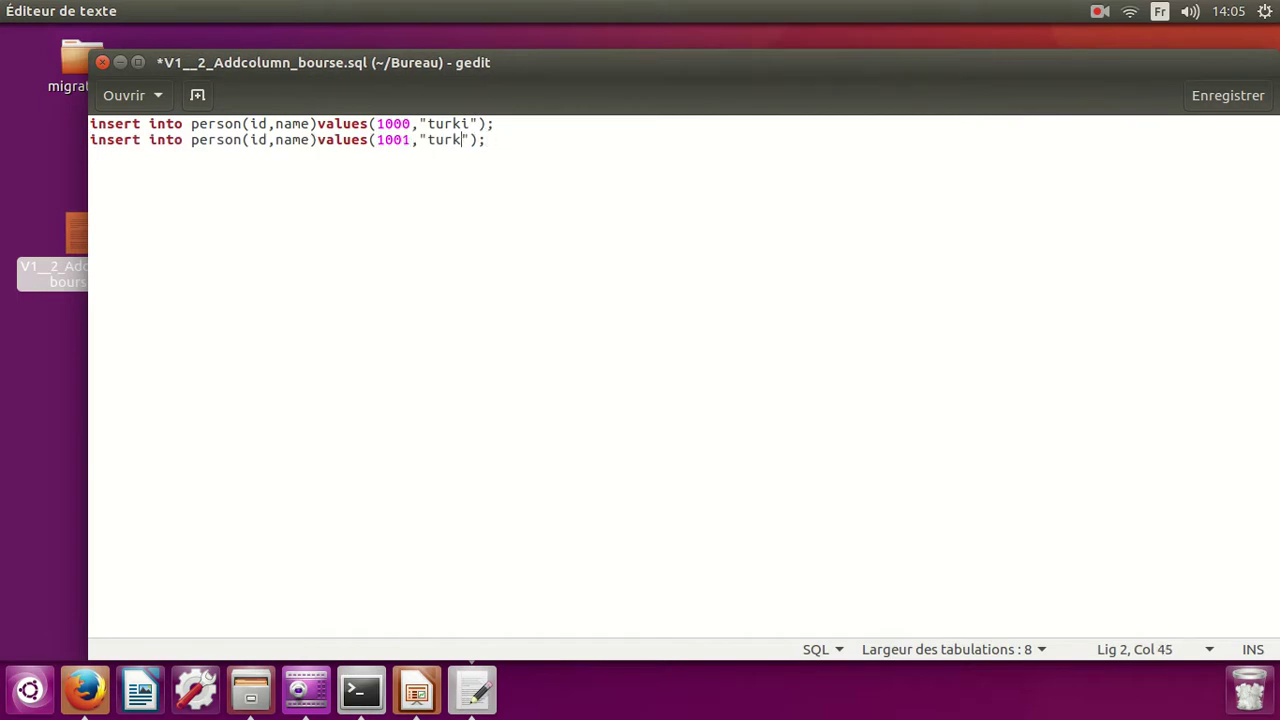
{"action": "type", "text": "maki"}
{"action": "key", "text": "ctrl+s"}
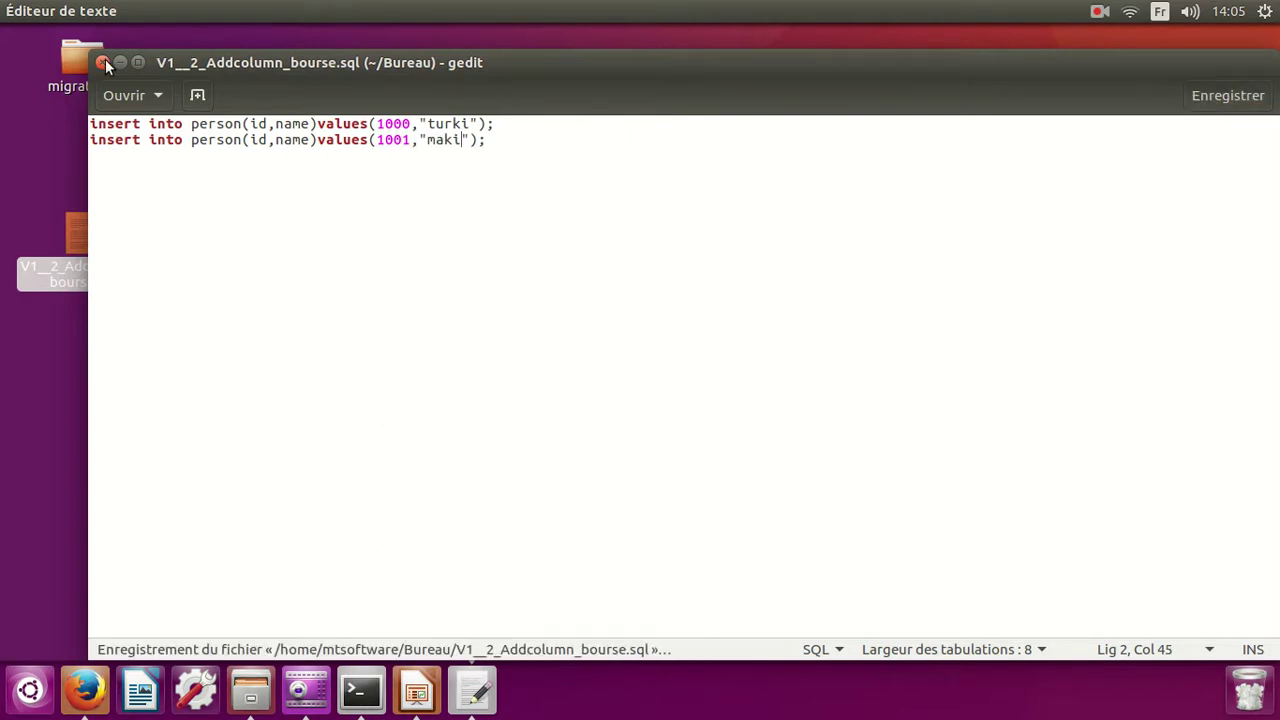
Close gedit and return to the flyway_test Jenkins configuration in Firefox.
{"action": "left_click", "coordinate": [103, 62]}
{"action": "left_click", "coordinate": [85, 690]}
{"action": "left_click", "coordinate": [150, 37]}
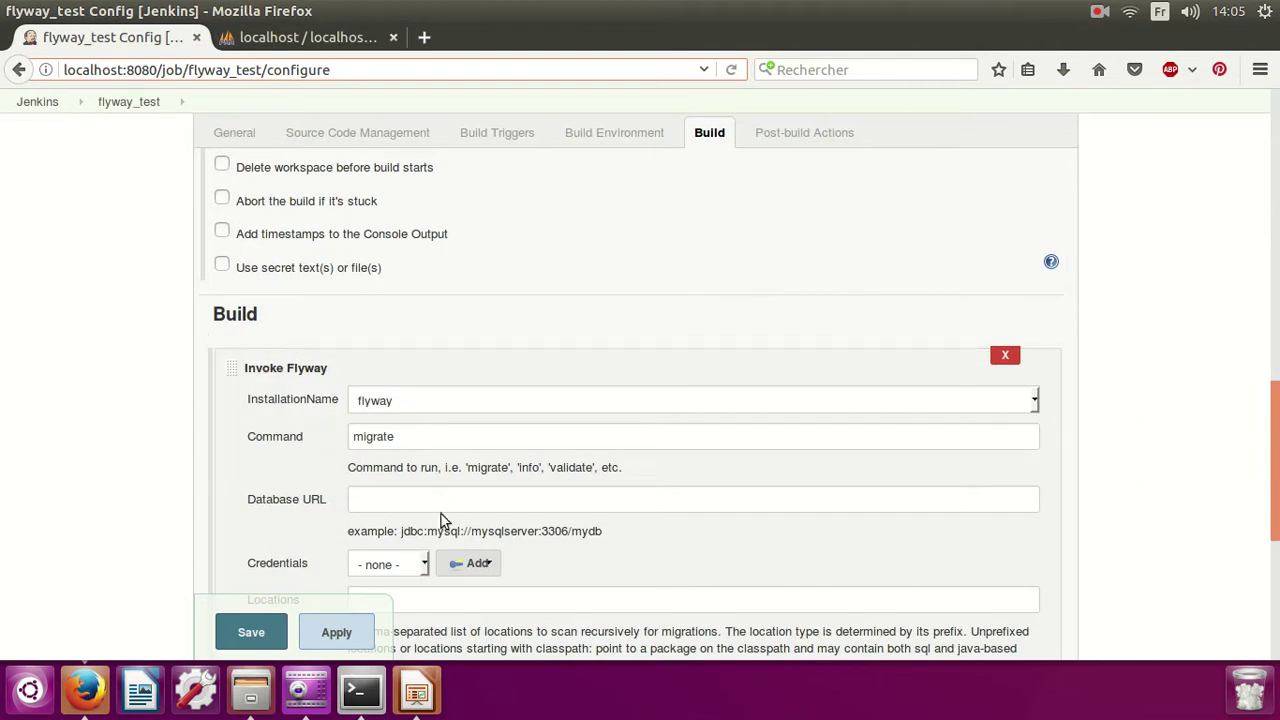
Set the Database URL to jdbc:mysql://localhost:3306/test2.
{"action": "left_click", "coordinate": [1099, 11]}
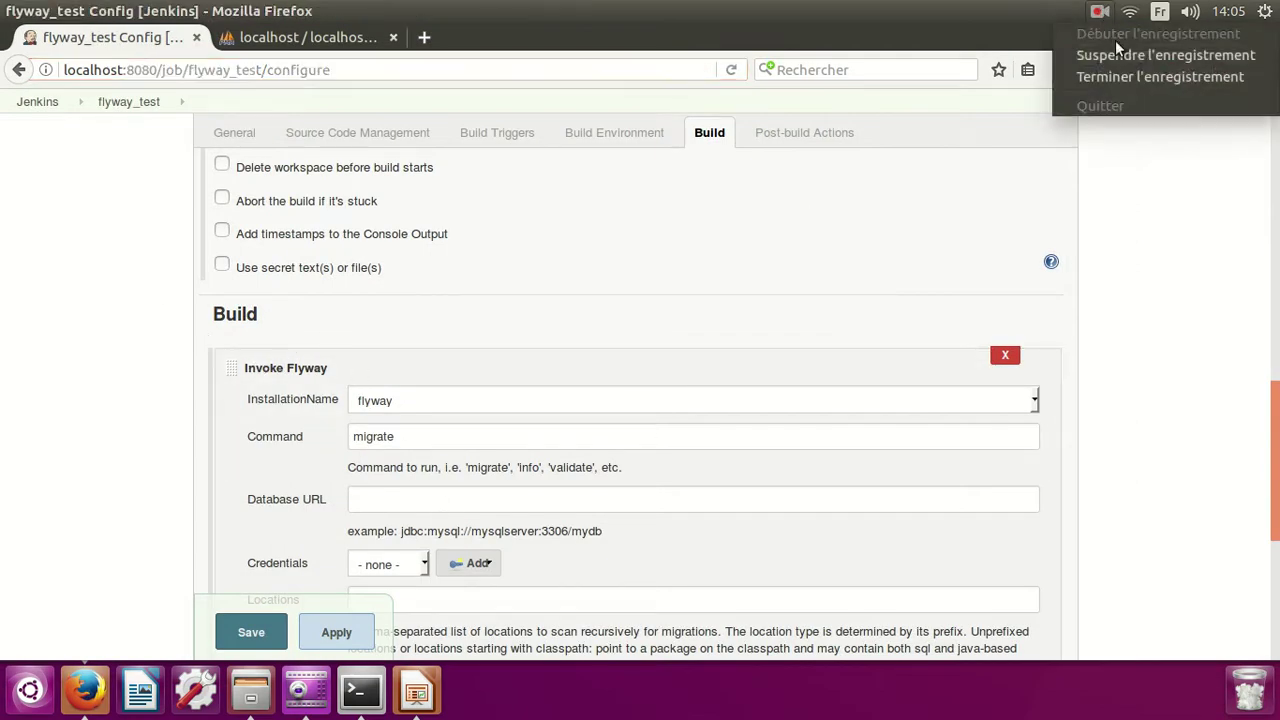
{"action": "left_click", "coordinate": [1140, 51]}
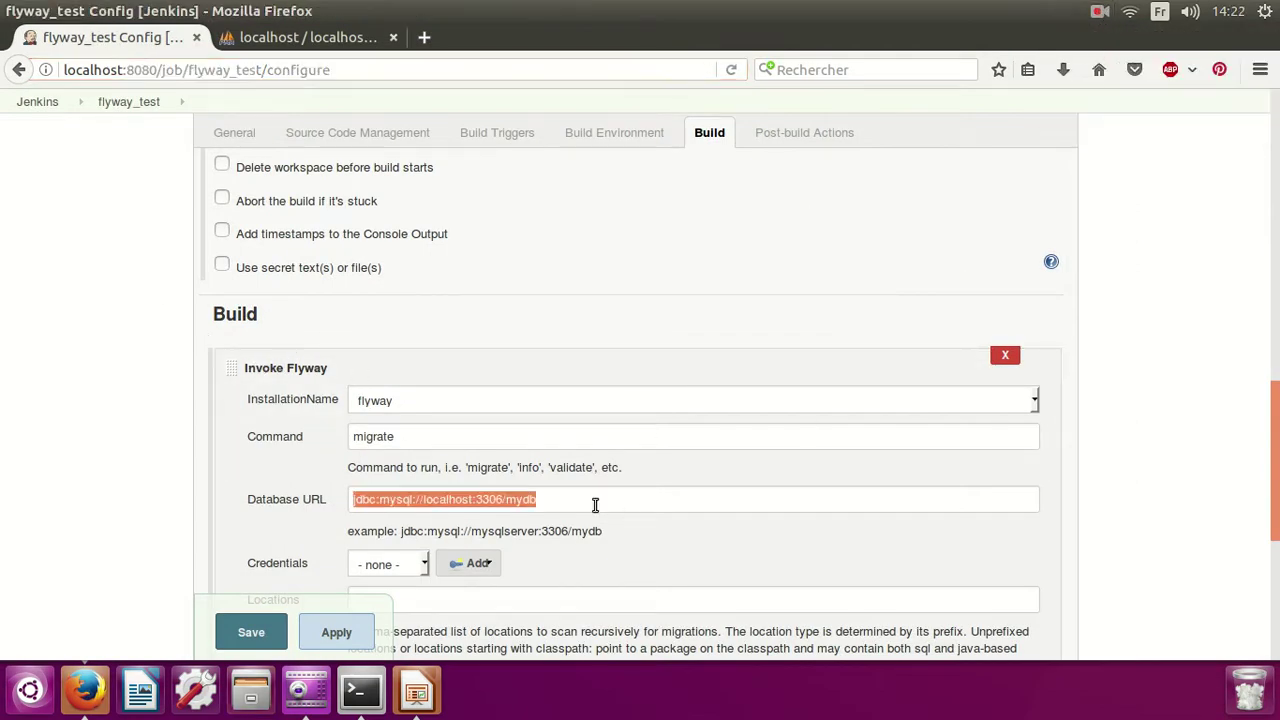
{"action": "left_click", "coordinate": [557, 507]}
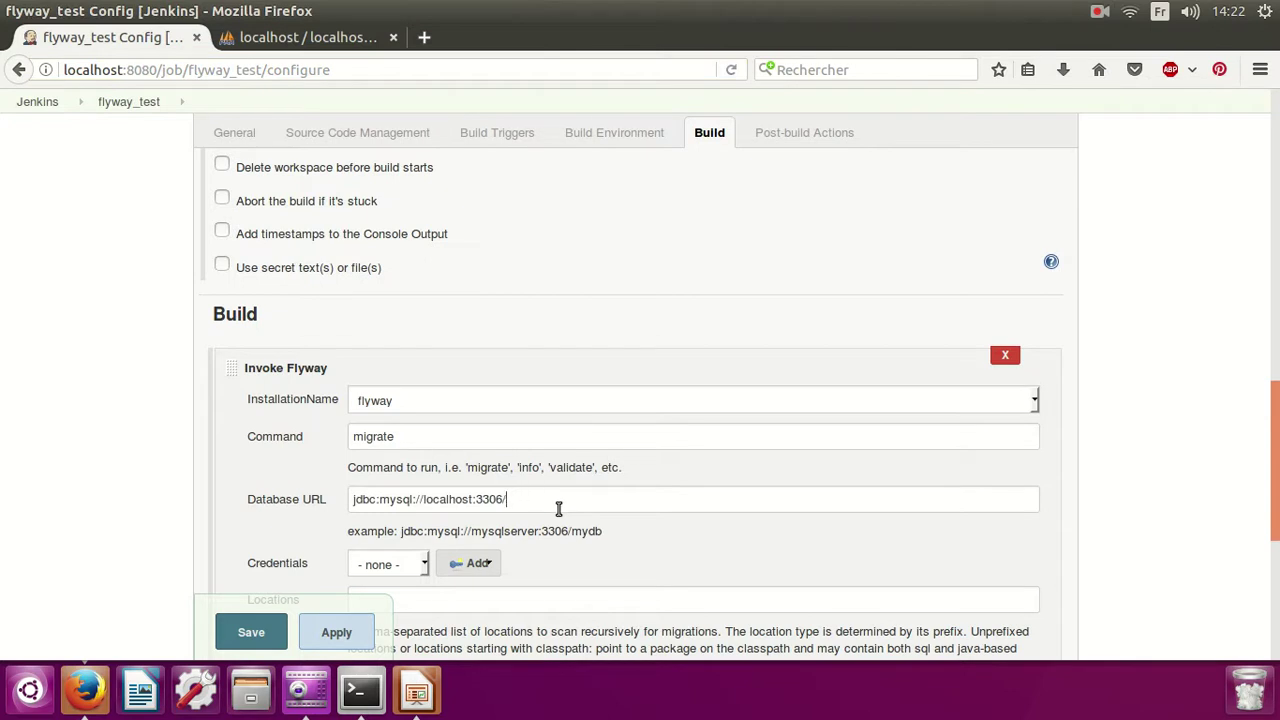
{"action": "type", "text": "test2"}
{"action": "scroll", "coordinate": [614, 500], "scroll_direction": "down", "scroll_amount": 1}
Add a Jenkins credential with username root and its password, and select it.
{"action": "left_click", "coordinate": [400, 510]}
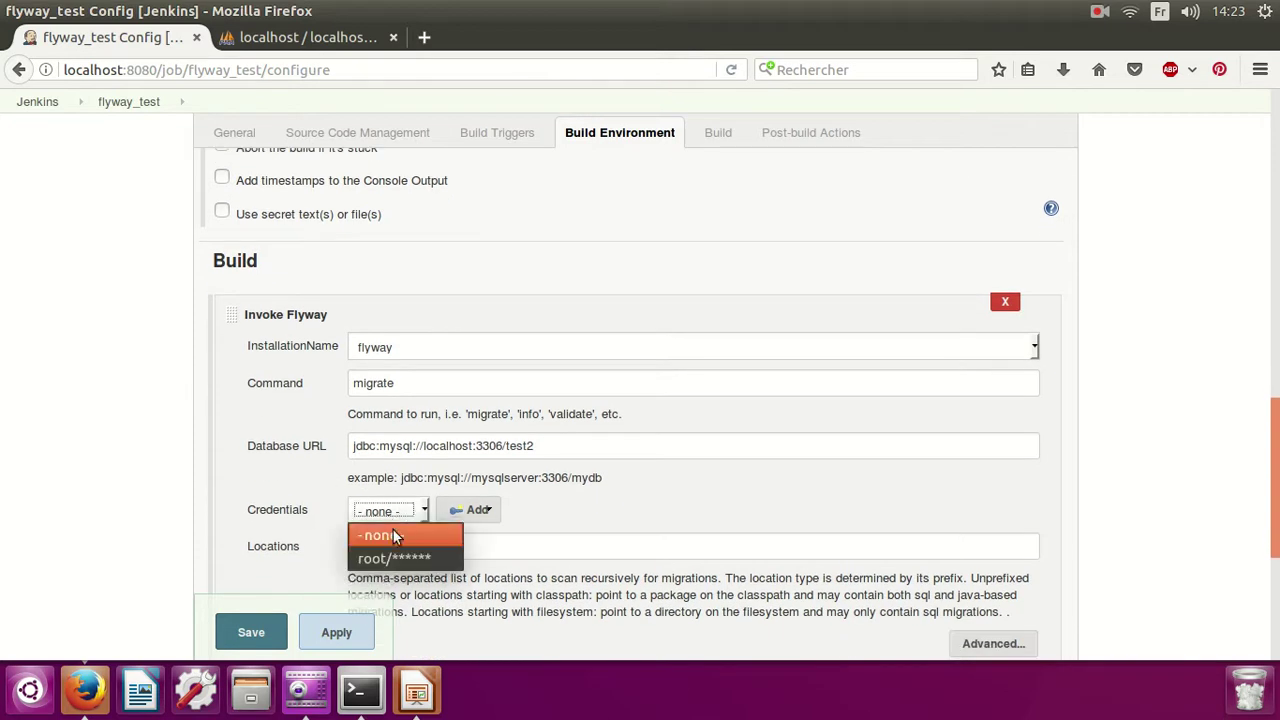
{"action": "left_click", "coordinate": [396, 558]}
{"action": "left_click", "coordinate": [465, 511]}
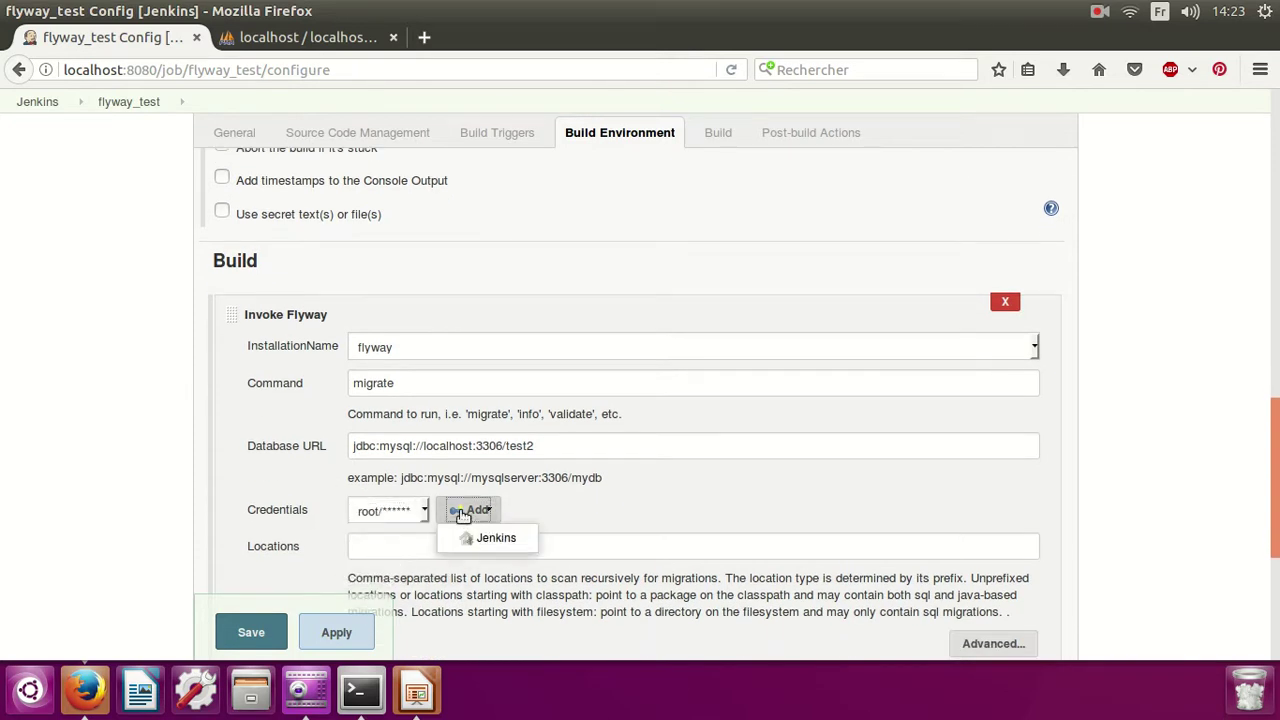
{"action": "left_click", "coordinate": [482, 536]}
{"action": "left_click", "coordinate": [337, 432]}
{"action": "type", "text": "ro"}
{"action": "key", "text": "Tab"}
{"action": "type", "text": "root"}
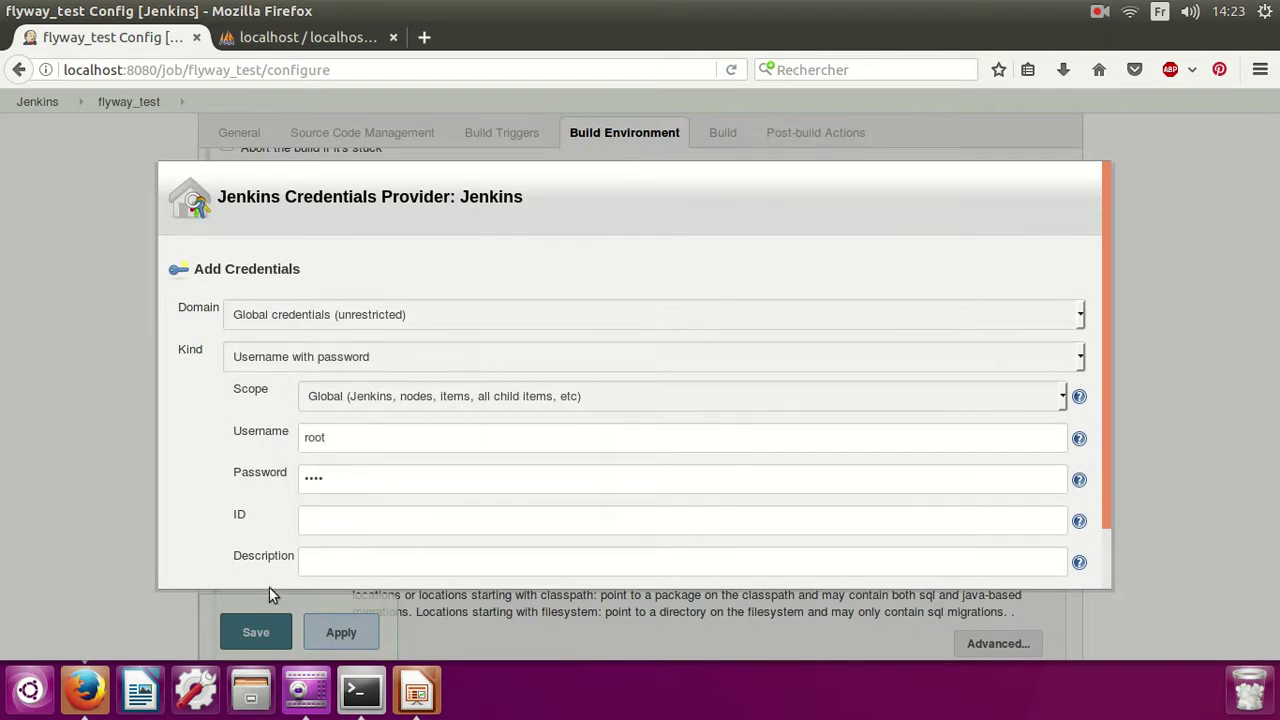
{"action": "scroll", "coordinate": [361, 478], "scroll_direction": "down", "scroll_amount": 1}
{"action": "left_click", "coordinate": [205, 562]}
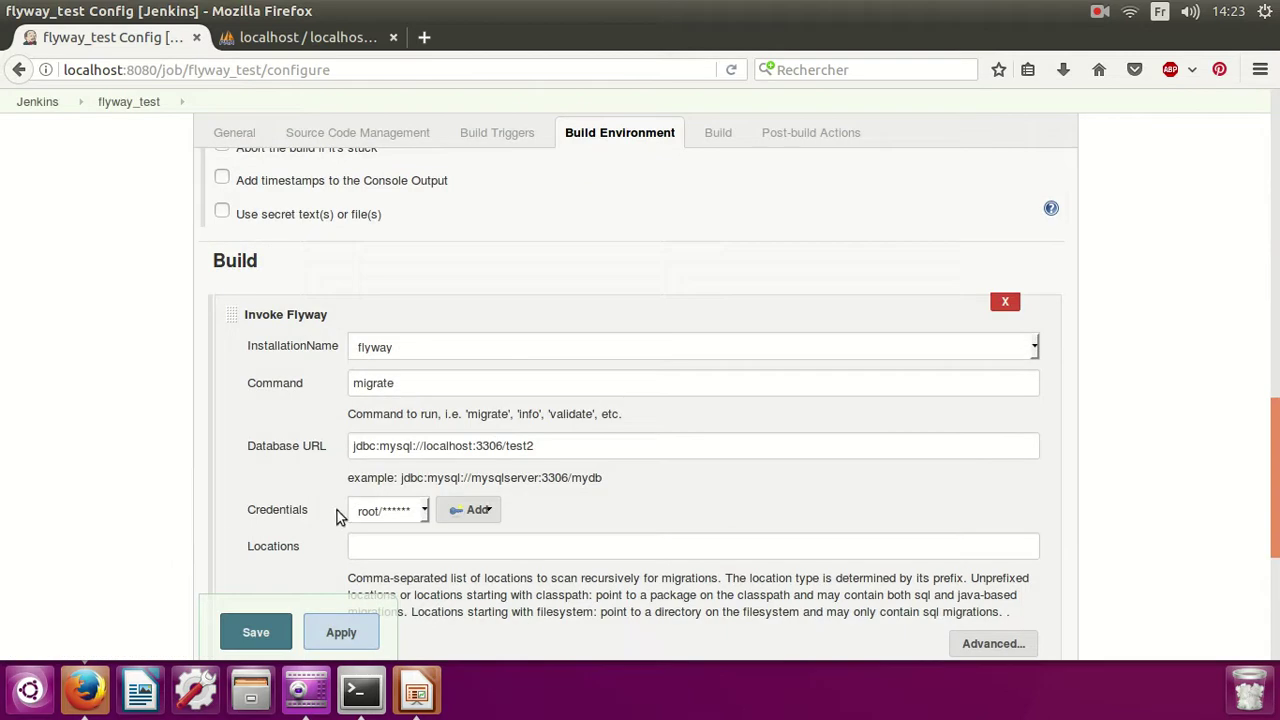
{"action": "left_click", "coordinate": [385, 511]}
{"action": "left_click", "coordinate": [403, 561]}
Look over the Locations field and its help text.
{"action": "left_click", "coordinate": [356, 546]}
{"action": "scroll", "coordinate": [541, 503], "scroll_direction": "down", "scroll_amount": 2}
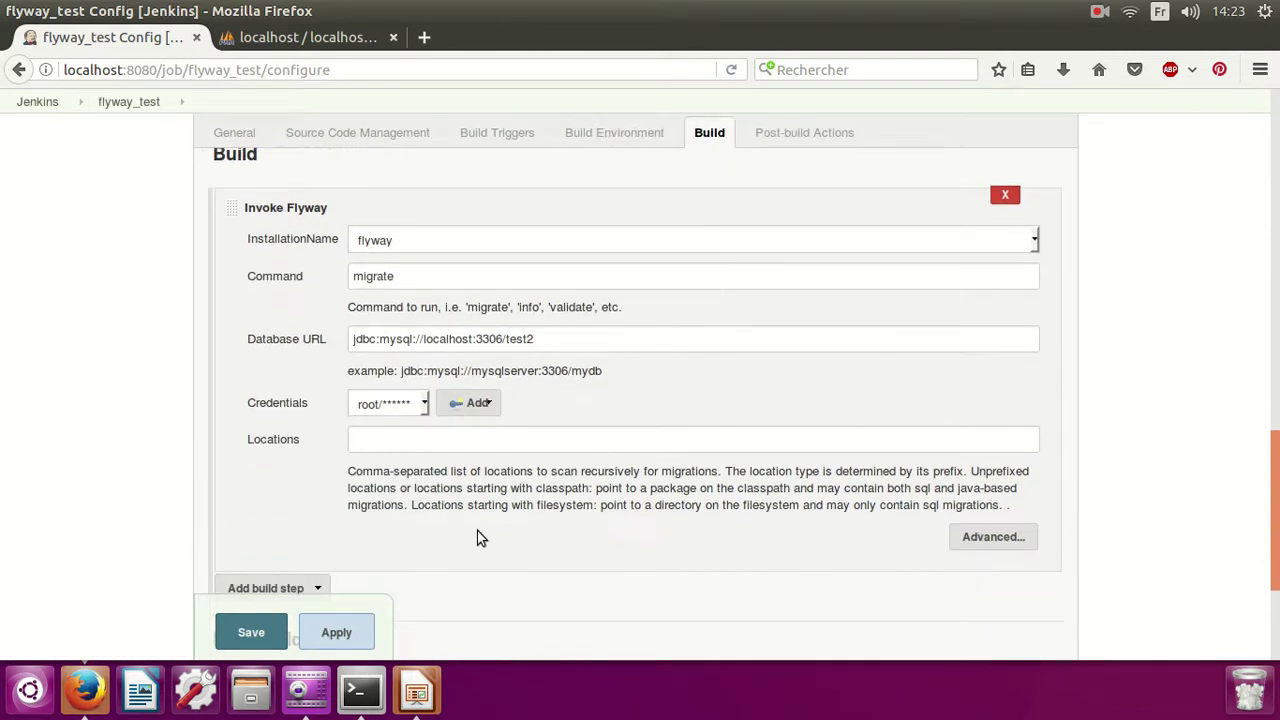
{"action": "left_click_drag", "start_coordinate": [508, 466], "coordinate": [688, 470]}
Open the desktop SQL file in gedit to check both person inserts, then close it.
{"action": "left_click", "coordinate": [690, 506]}
{"action": "left_click", "coordinate": [40, 11]}
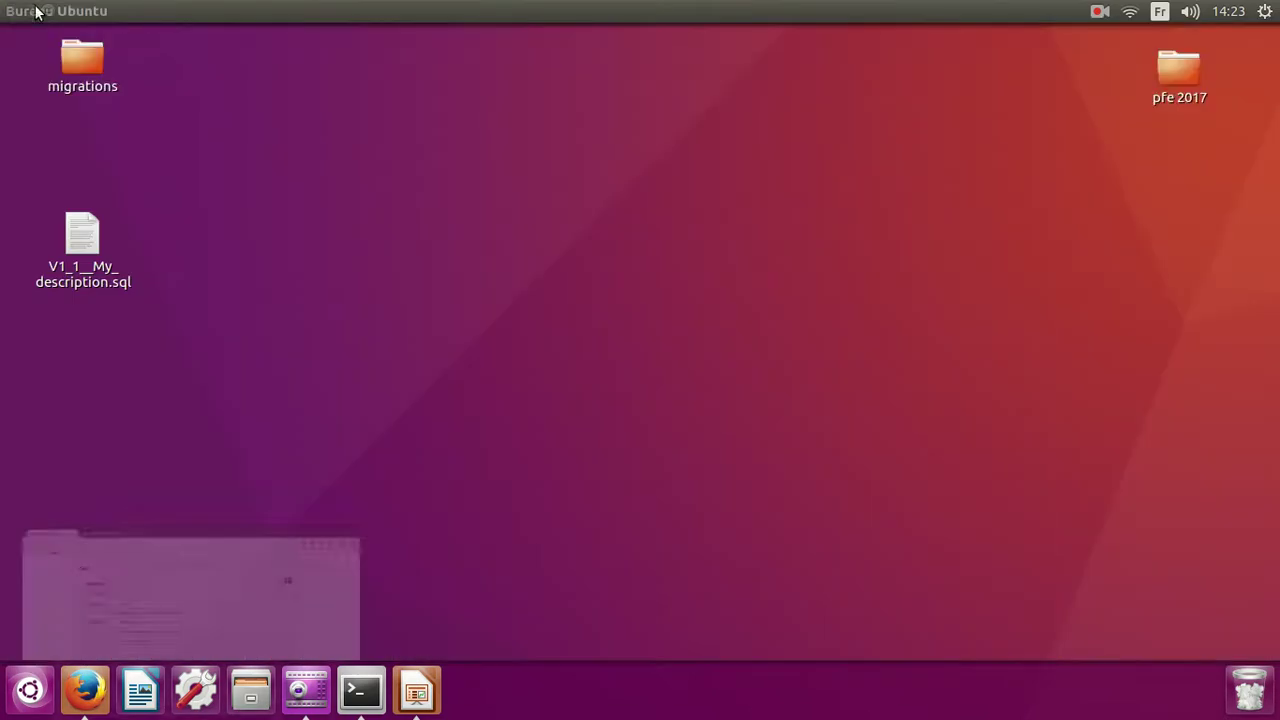
{"action": "left_click", "coordinate": [96, 231]}
{"action": "right_click", "coordinate": [96, 231]}
{"action": "left_click", "coordinate": [100, 232]}
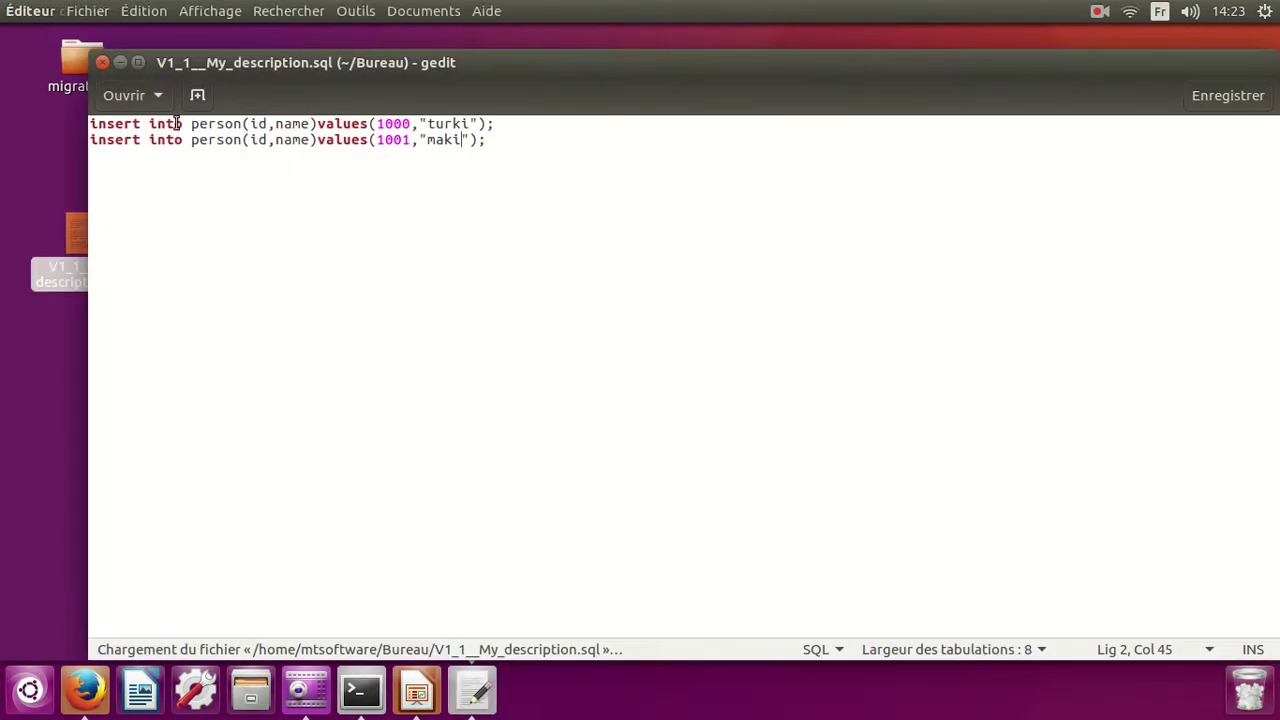
{"action": "key", "text": "End"}
{"action": "left_click", "coordinate": [103, 63]}
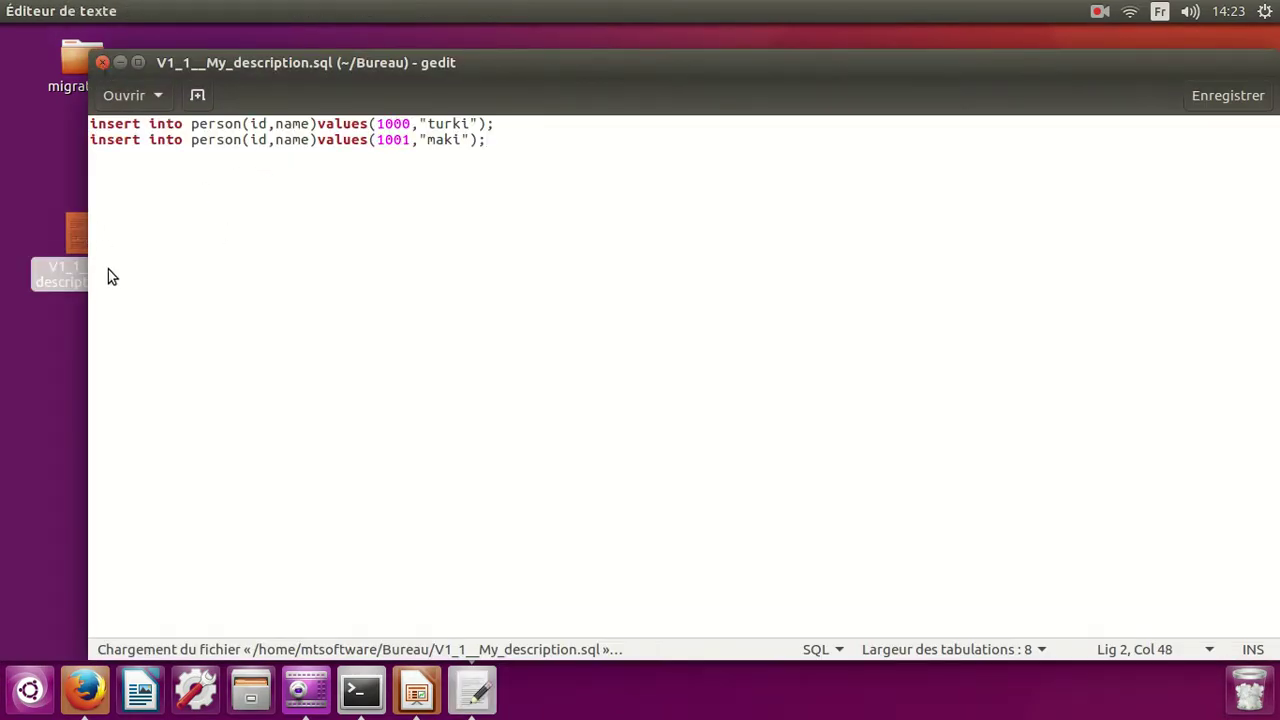
Close the old terminal window and open a new terminal from the desktop.
{"action": "right_click", "coordinate": [168, 396]}
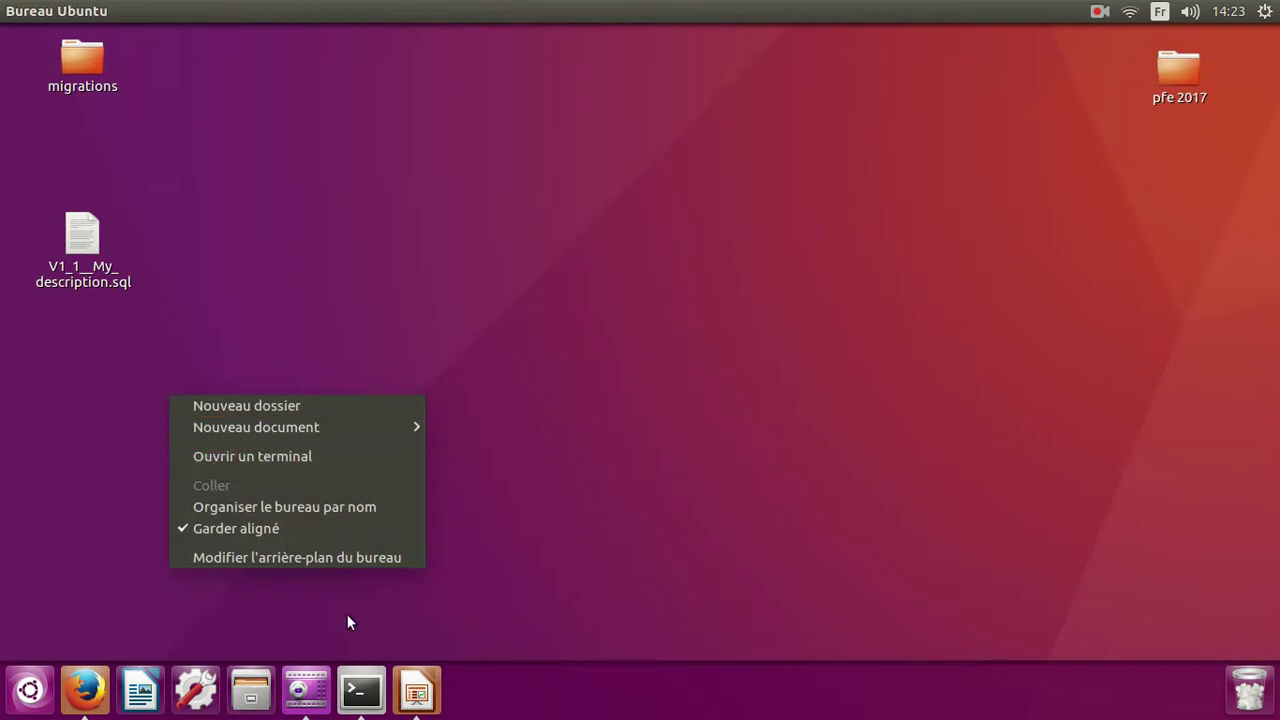
{"action": "left_click", "coordinate": [366, 706]}
{"action": "left_click", "coordinate": [358, 705]}
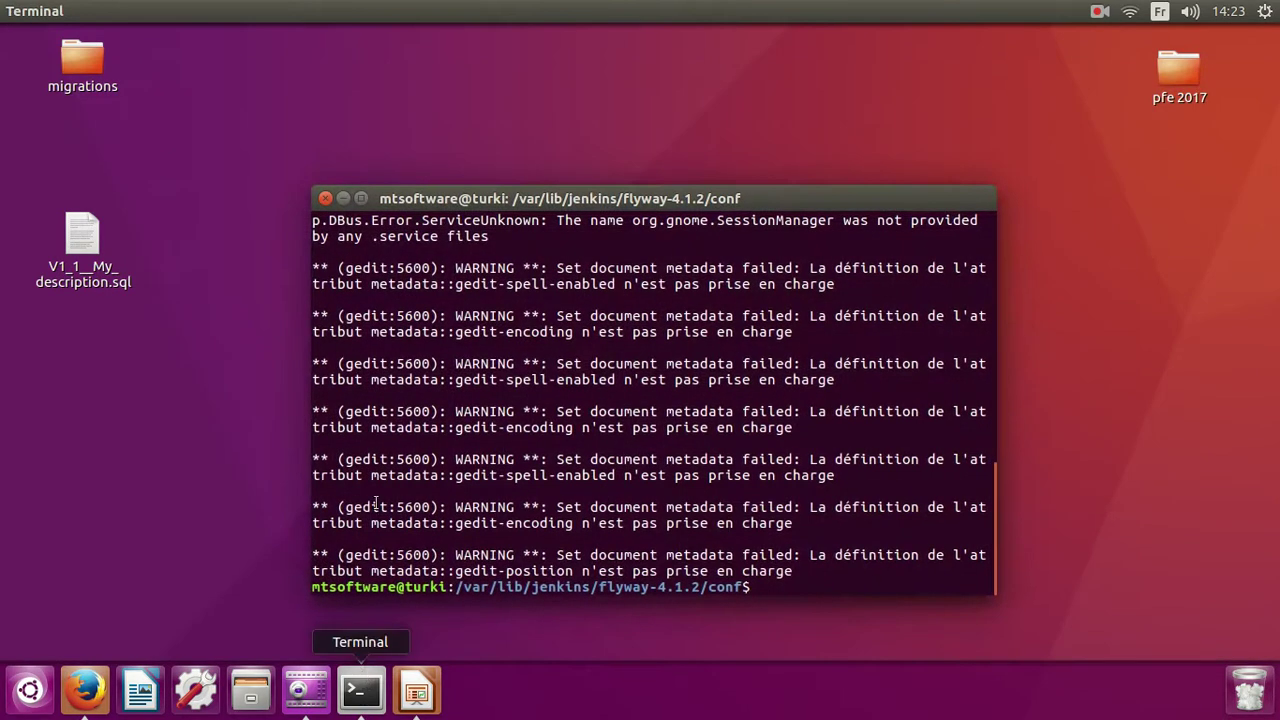
{"action": "left_click", "coordinate": [325, 198]}
{"action": "right_click", "coordinate": [303, 234]}
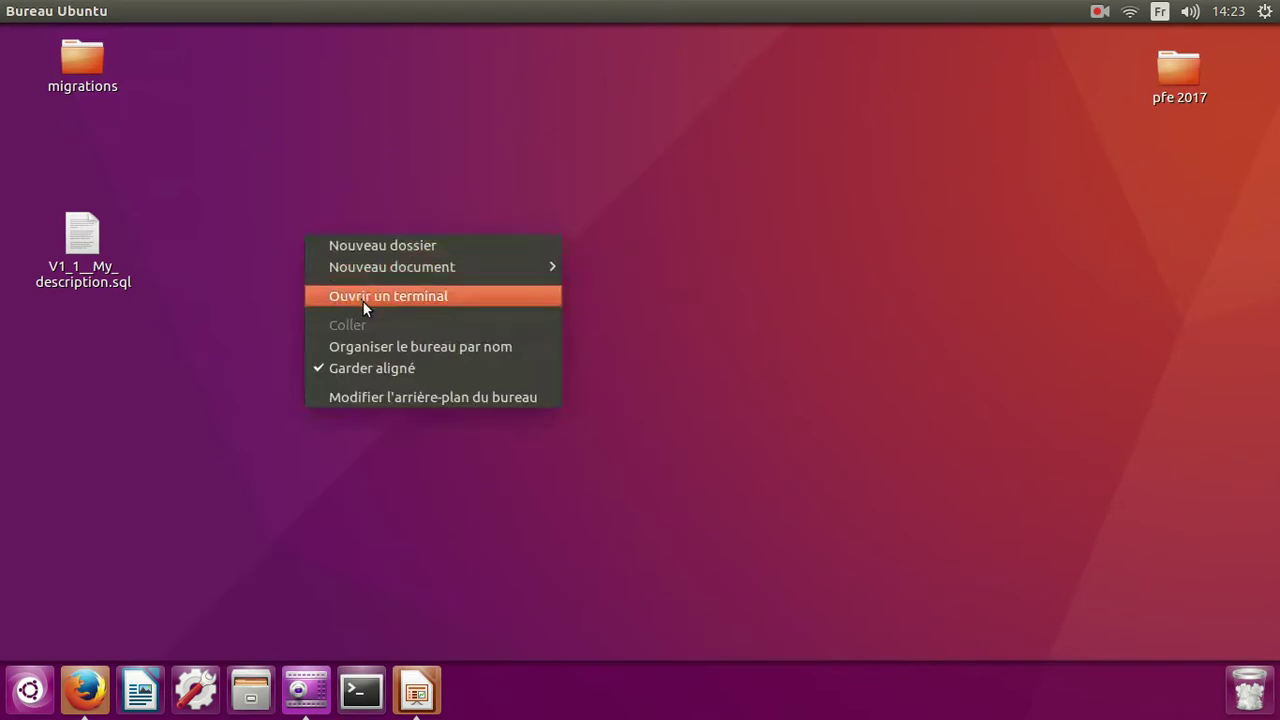
{"action": "left_click", "coordinate": [363, 298]}
Move into the Bureau folder and list its files.
{"action": "type", "text": "ls"}
{"action": "key", "text": "Return"}
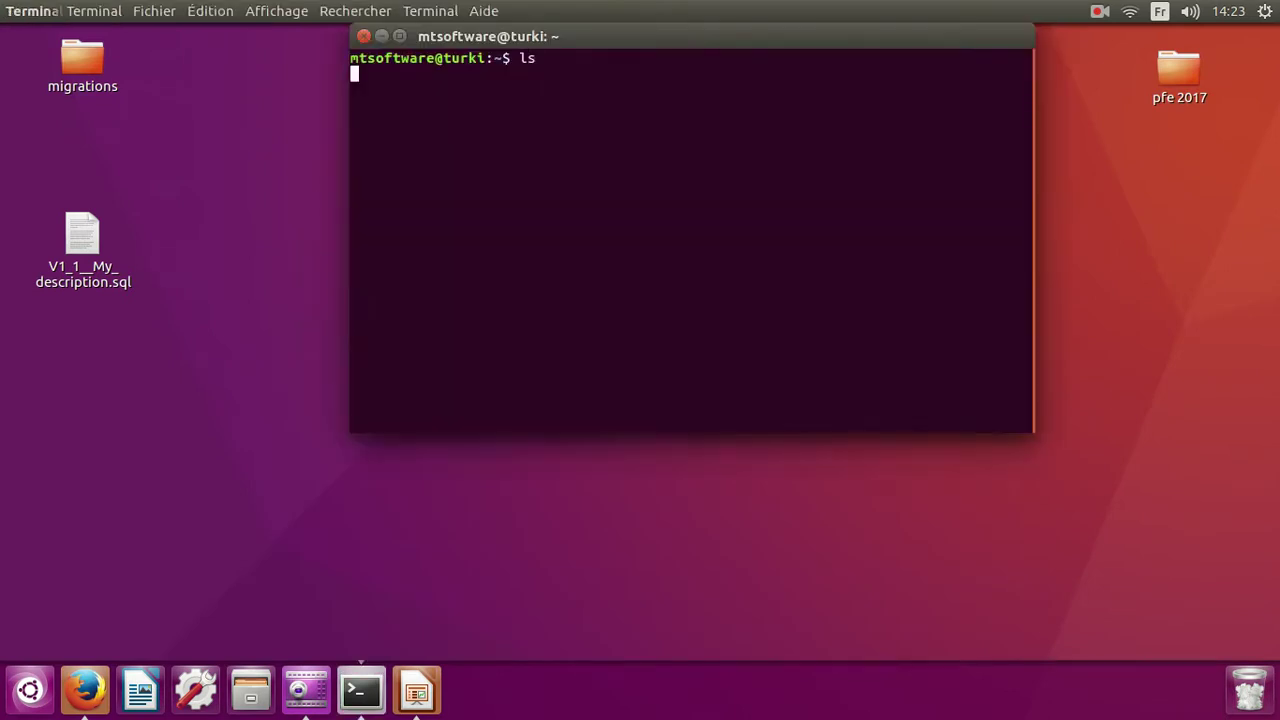
{"action": "type", "text": "c"}
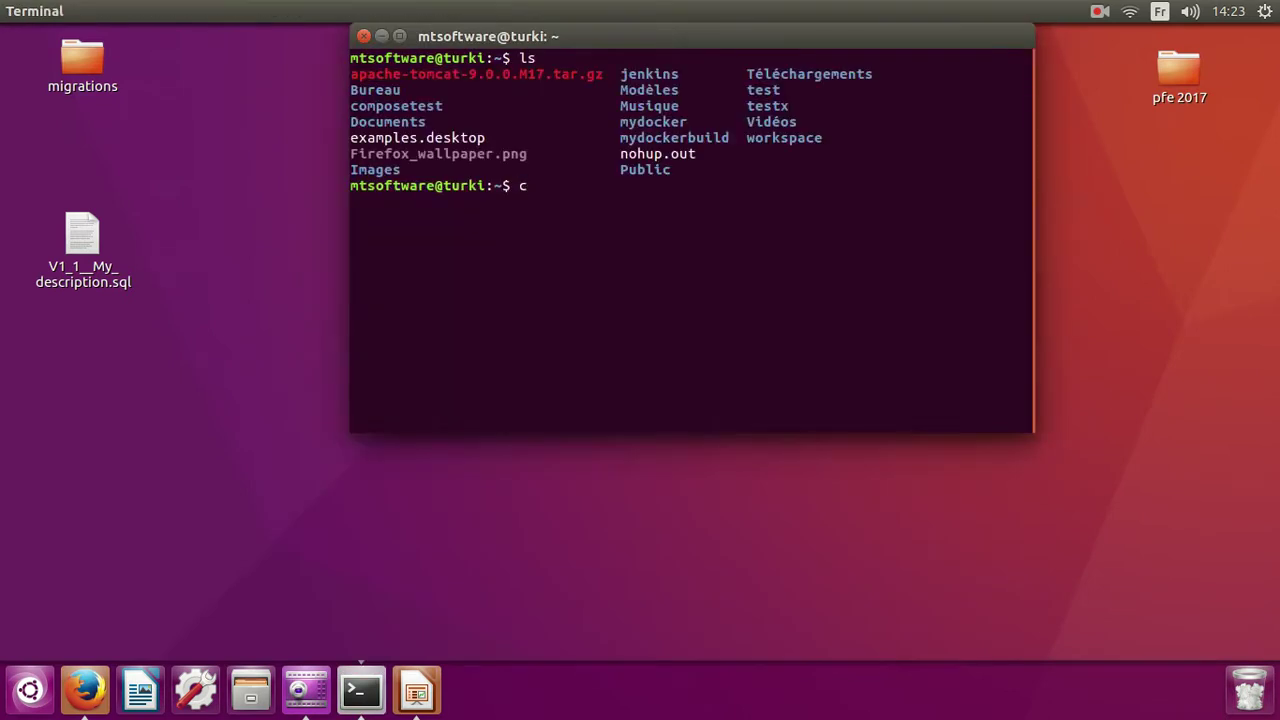
{"action": "type", "text": "p"}
{"action": "key", "text": "BackSpace"}
{"action": "type", "text": "s"}
{"action": "key", "text": "BackSpace"}
{"action": "type", "text": "d BUY"}
{"action": "key", "text": "BackSpace"}
{"action": "key", "text": "BackSpace"}
{"action": "type", "text": "ureau"}
{"action": "key", "text": "Return"}
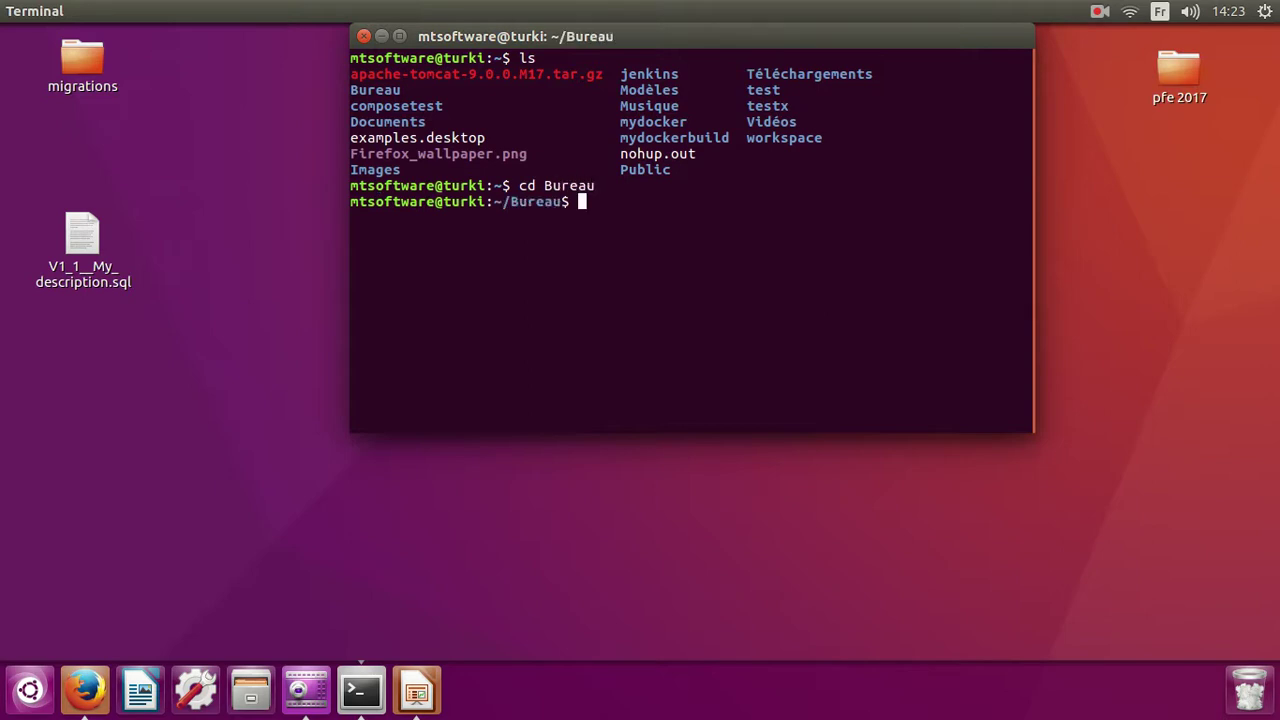
{"action": "type", "text": "ls"}
{"action": "key", "text": "Return"}
Run sudo cp V1_1__My_description.sql /var/lib/jenkins/flyway-4.1.2/sql/ and enter the password.
{"action": "type", "text": "cp V1"}
{"action": "key", "text": "Tab"}
{"action": "type", "text": "/"}
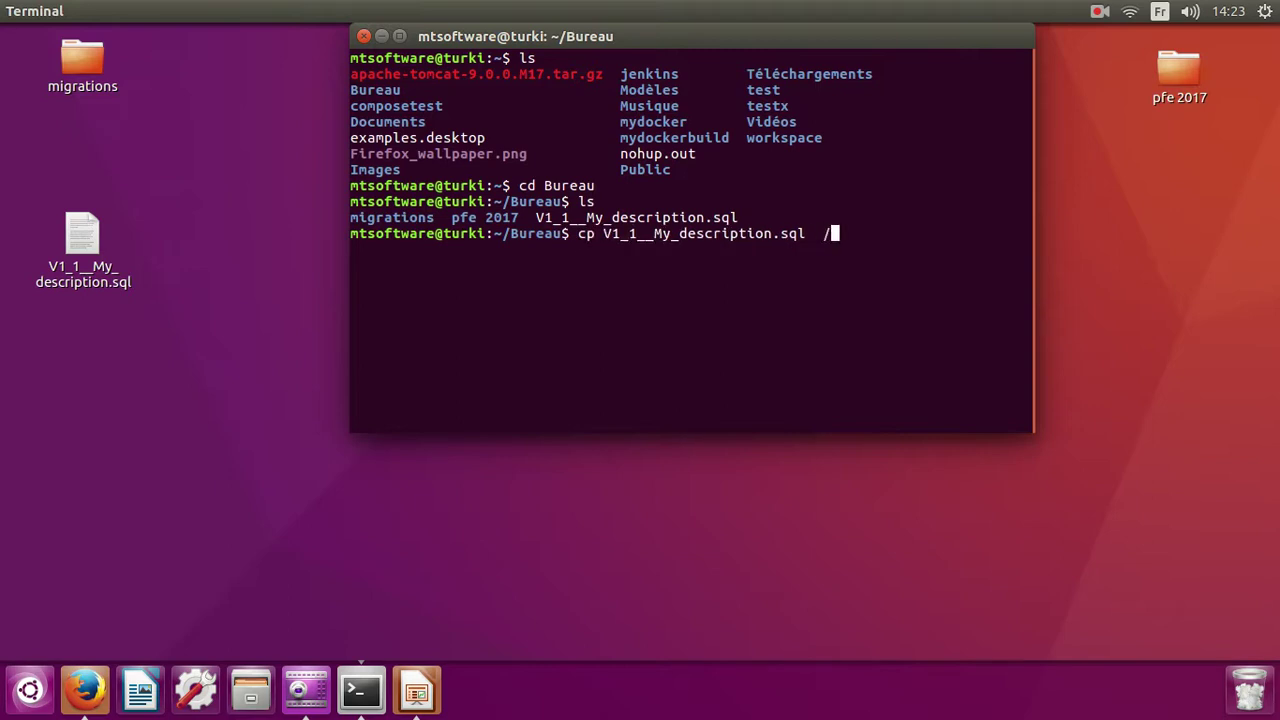
{"action": "type", "text": "var/lib/jenkins/fk"}
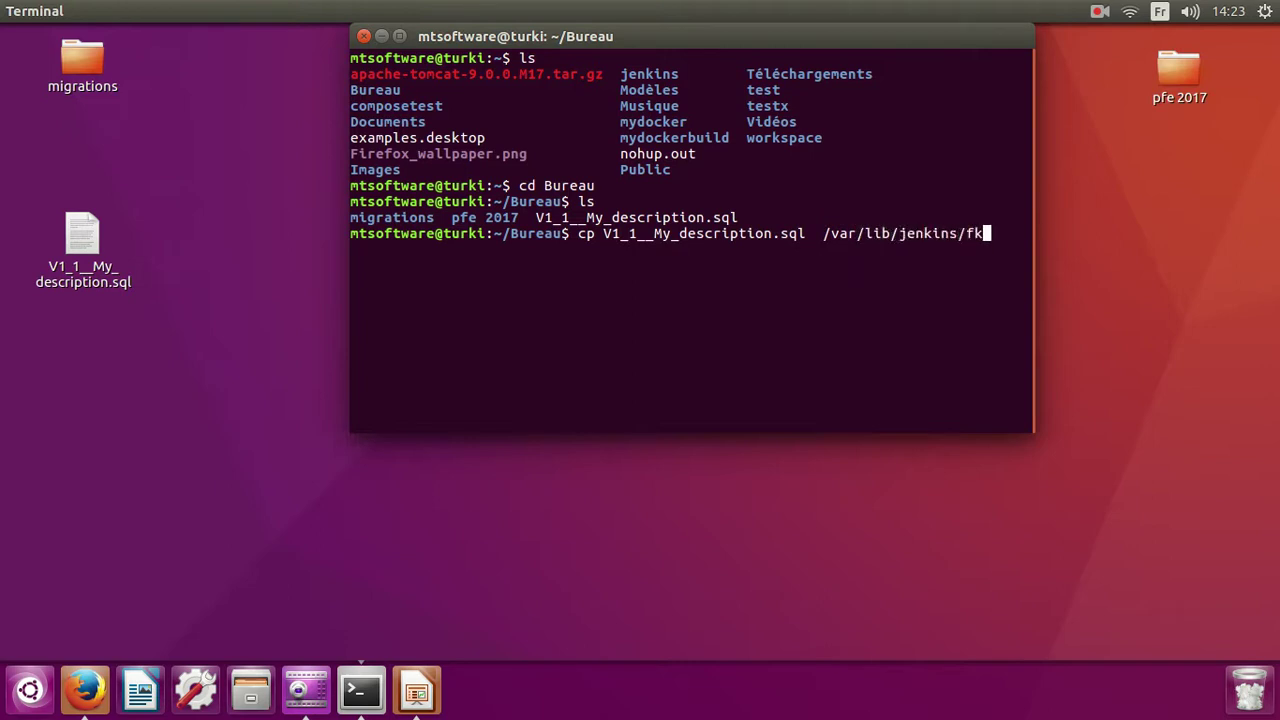
{"action": "key", "text": "BackSpace"}
{"action": "type", "text": "l"}
{"action": "key", "text": "Tab"}
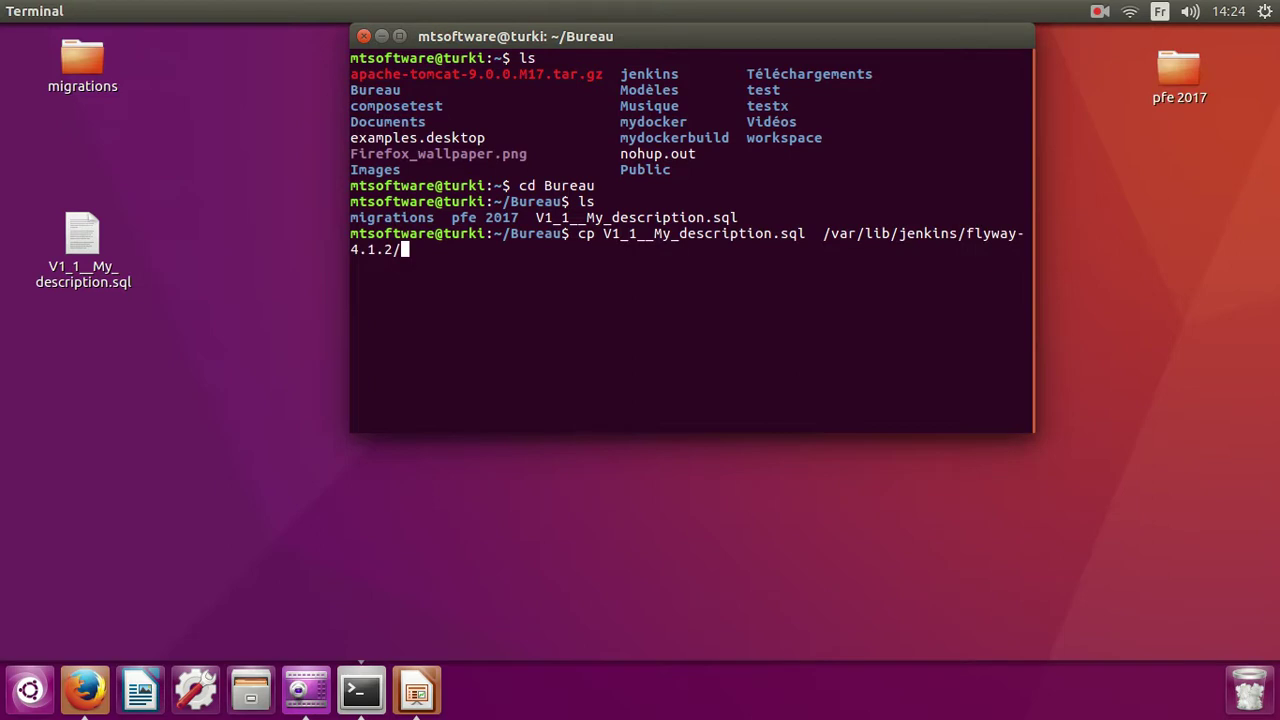
{"action": "type", "text": "s"}
{"action": "key", "text": "Tab"}
{"action": "key", "text": "Left"}
{"action": "key", "text": "Left"}
{"action": "key", "text": "Left"}
{"action": "key", "text": "Left"}
{"action": "key", "text": "Left"}
{"action": "key", "text": "Left"}
{"action": "key", "text": "Left"}
{"action": "key", "text": "Left"}
{"action": "key", "text": "Left"}
{"action": "key", "text": "Left"}
{"action": "key", "text": "Left"}
{"action": "key", "text": "Left"}
{"action": "key", "text": "Left"}
{"action": "key", "text": "Left"}
{"action": "key", "text": "Left"}
{"action": "key", "text": "Left"}
{"action": "key", "text": "Left"}
{"action": "key", "text": "Left"}
{"action": "key", "text": "Left"}
{"action": "key", "text": "Left"}
{"action": "key", "text": "Left"}
{"action": "key", "text": "Left"}
{"action": "key", "text": "Left"}
{"action": "key", "text": "Left"}
{"action": "key", "text": "Left"}
{"action": "key", "text": "Left"}
{"action": "key", "text": "Left"}
{"action": "key", "text": "Left"}
{"action": "key", "text": "Left"}
{"action": "key", "text": "Left"}
{"action": "key", "text": "Left"}
{"action": "key", "text": "Left"}
{"action": "key", "text": "Left"}
{"action": "key", "text": "Left"}
{"action": "key", "text": "Left"}
{"action": "key", "text": "Left"}
{"action": "key", "text": "Left"}
{"action": "key", "text": "Left"}
{"action": "key", "text": "Left"}
{"action": "key", "text": "Left"}
{"action": "type", "text": "sudo"}
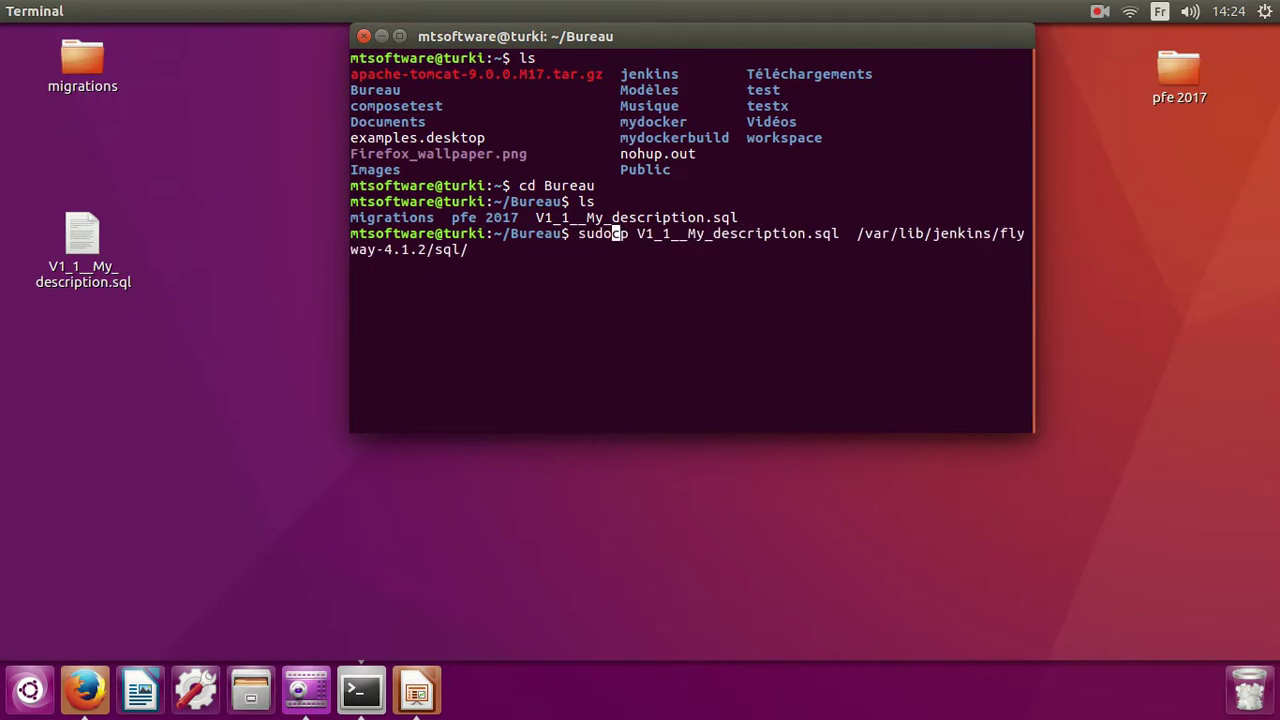
{"action": "key", "text": "Return"}
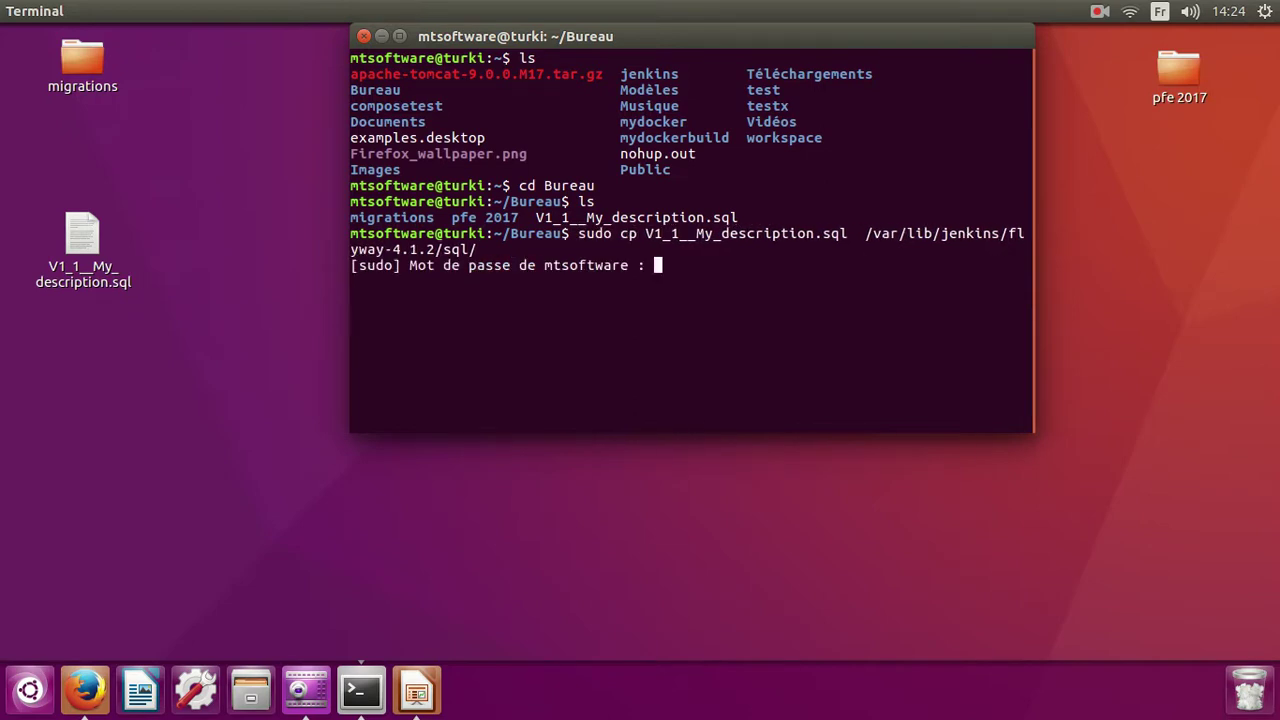
{"action": "key", "text": "Return"}
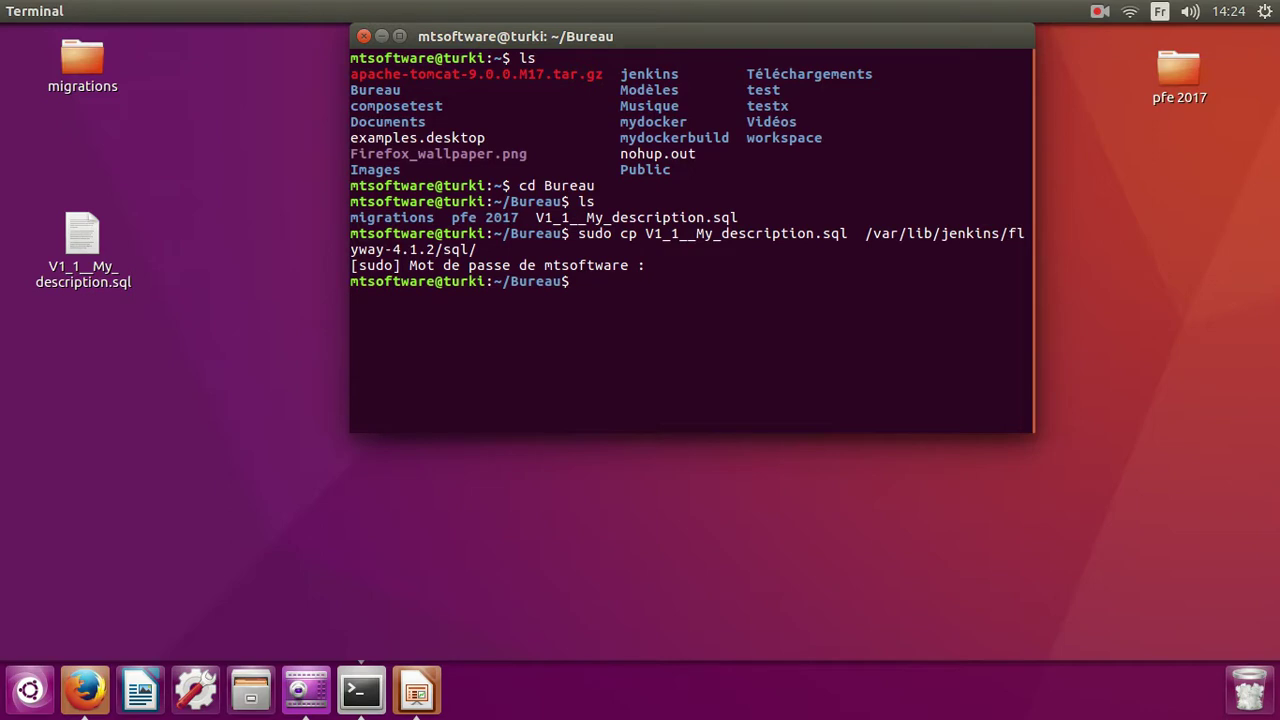
{"action": "type", "text": "cd /var/lib/jenkins"}
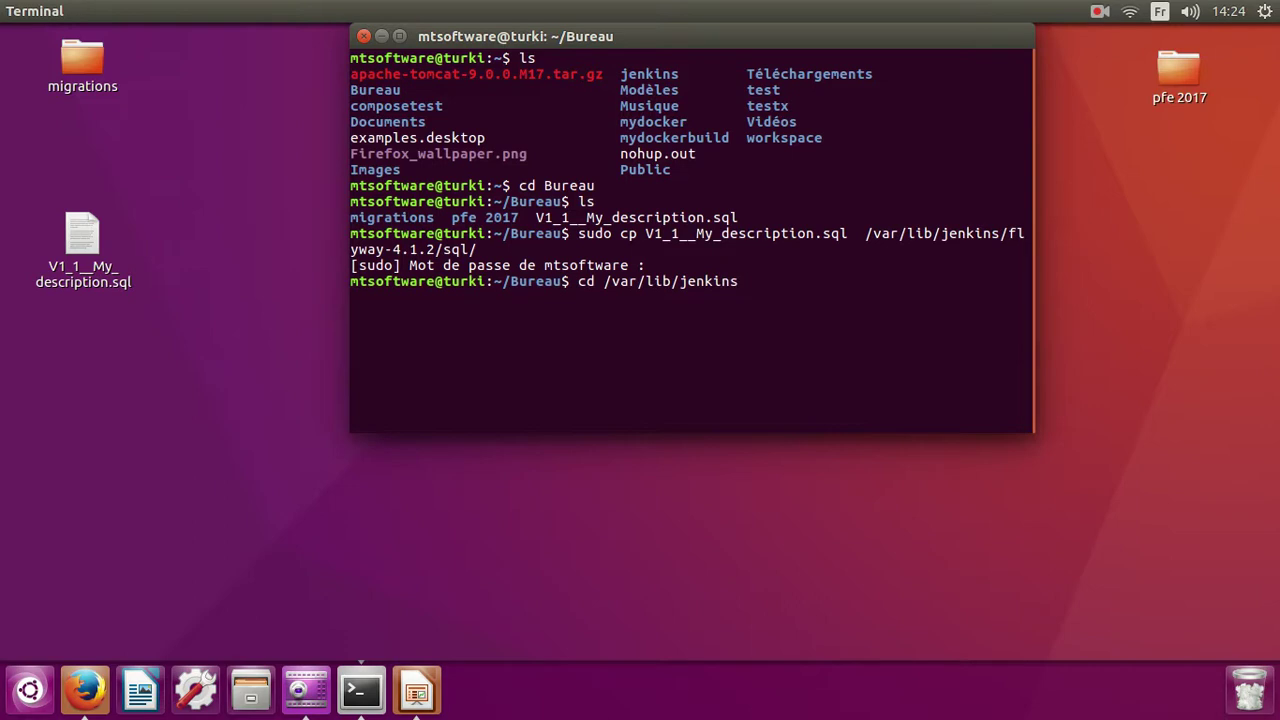
Go into /var/lib/jenkins/flyway-4.1.2/sql/ and list it to confirm V1_1__My_description.sql is there.
{"action": "left_click", "coordinate": [1099, 11]}
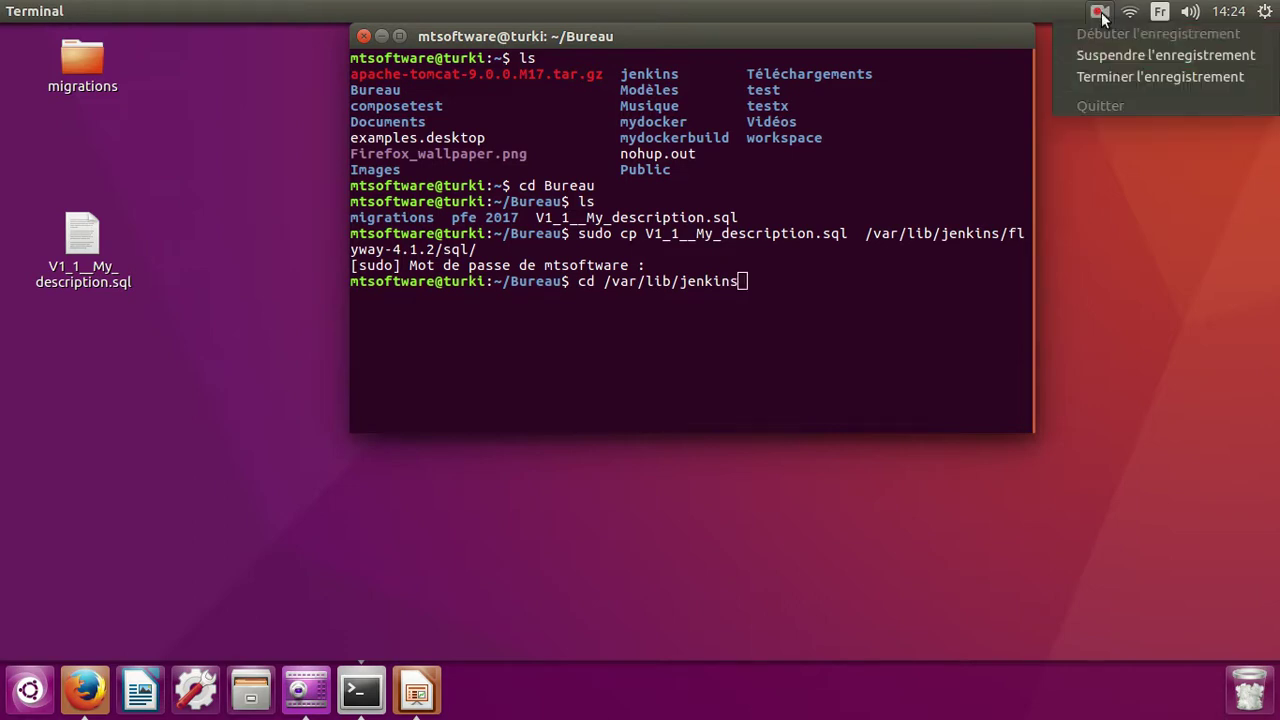
{"action": "left_click", "coordinate": [1119, 52]}
{"action": "type", "text": "/"}
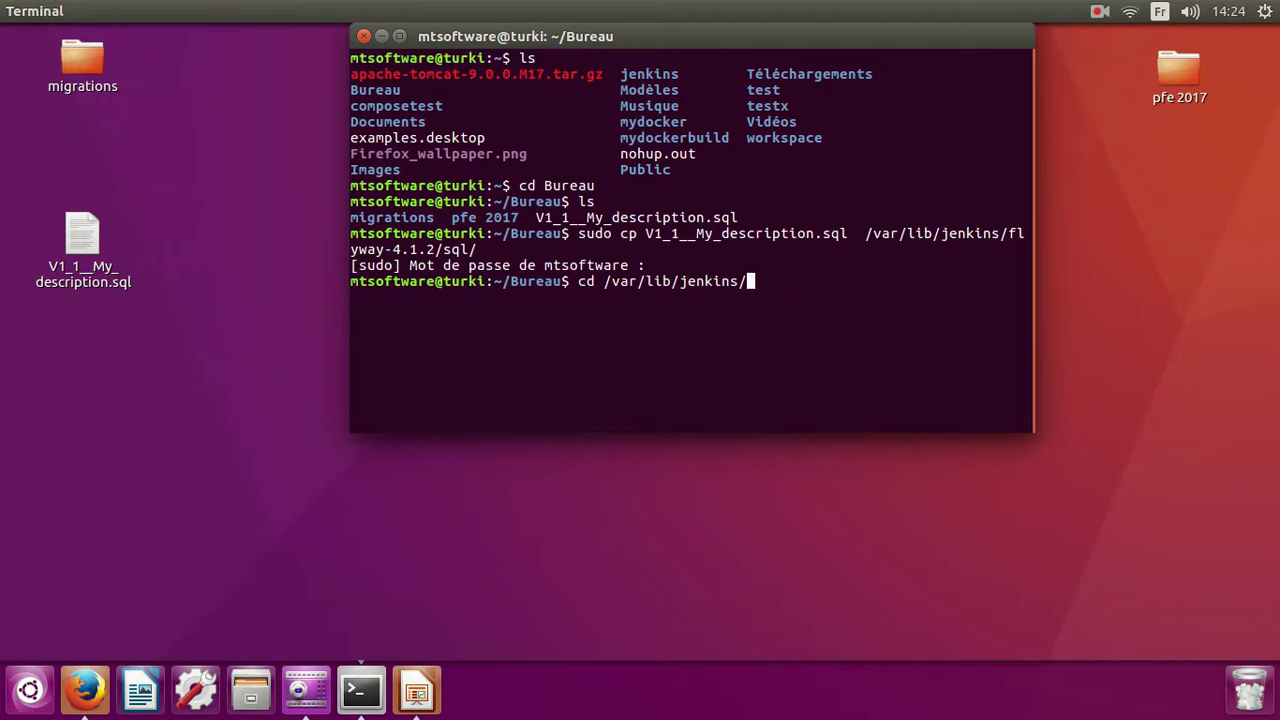
{"action": "type", "text": "fl"}
{"action": "key", "text": "Tab"}
{"action": "type", "text": "sql/"}
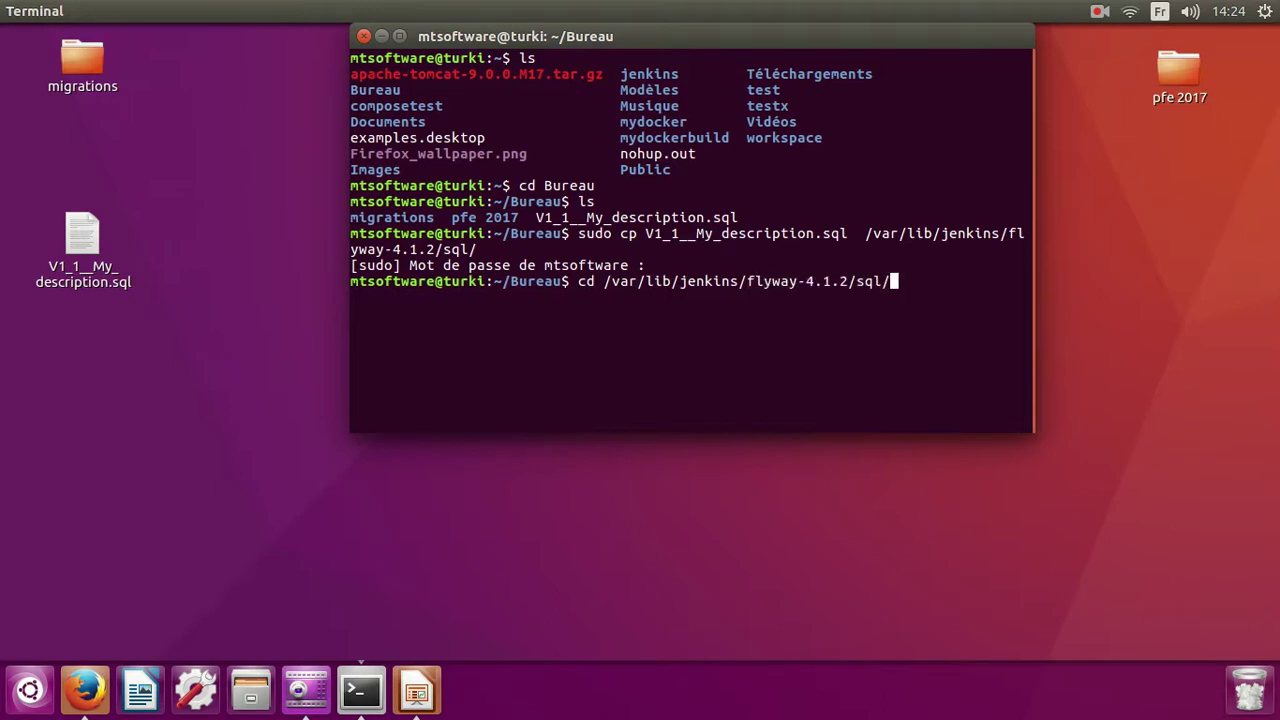
{"action": "key", "text": "Return"}
{"action": "type", "text": "ls"}
{"action": "key", "text": "Return"}
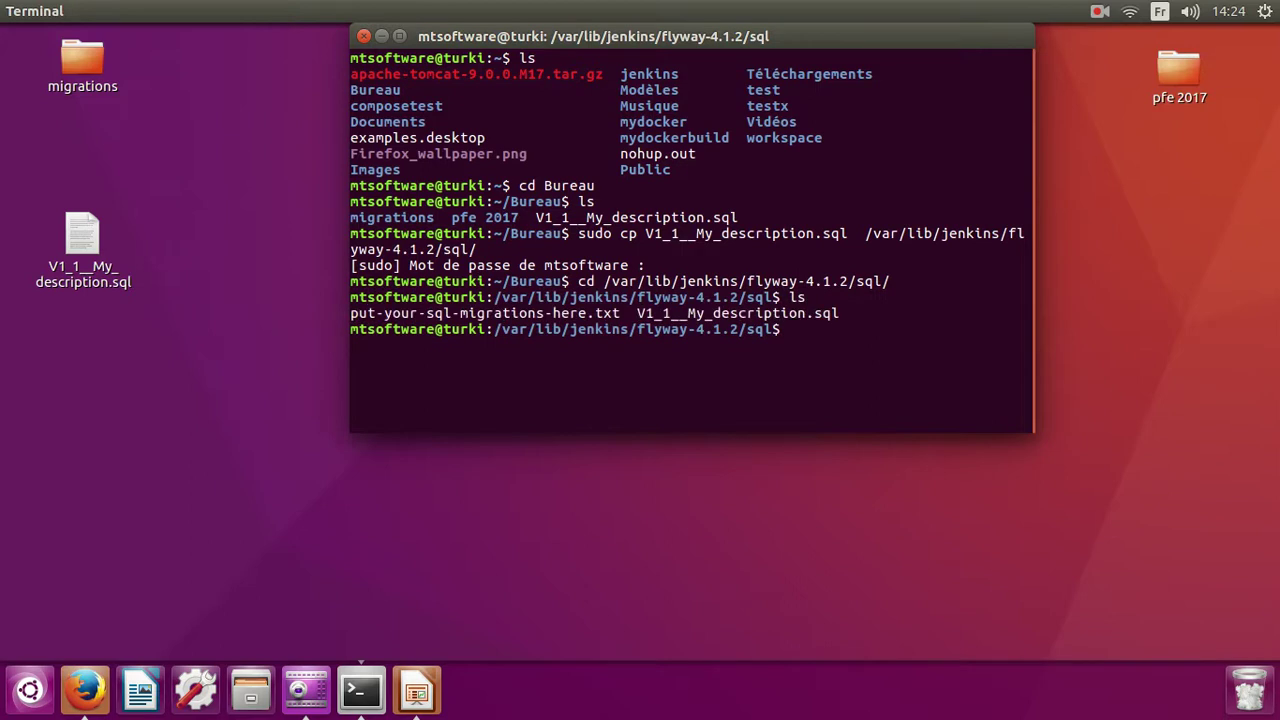
{"action": "left_click_drag", "start_coordinate": [636, 313], "coordinate": [845, 313]}
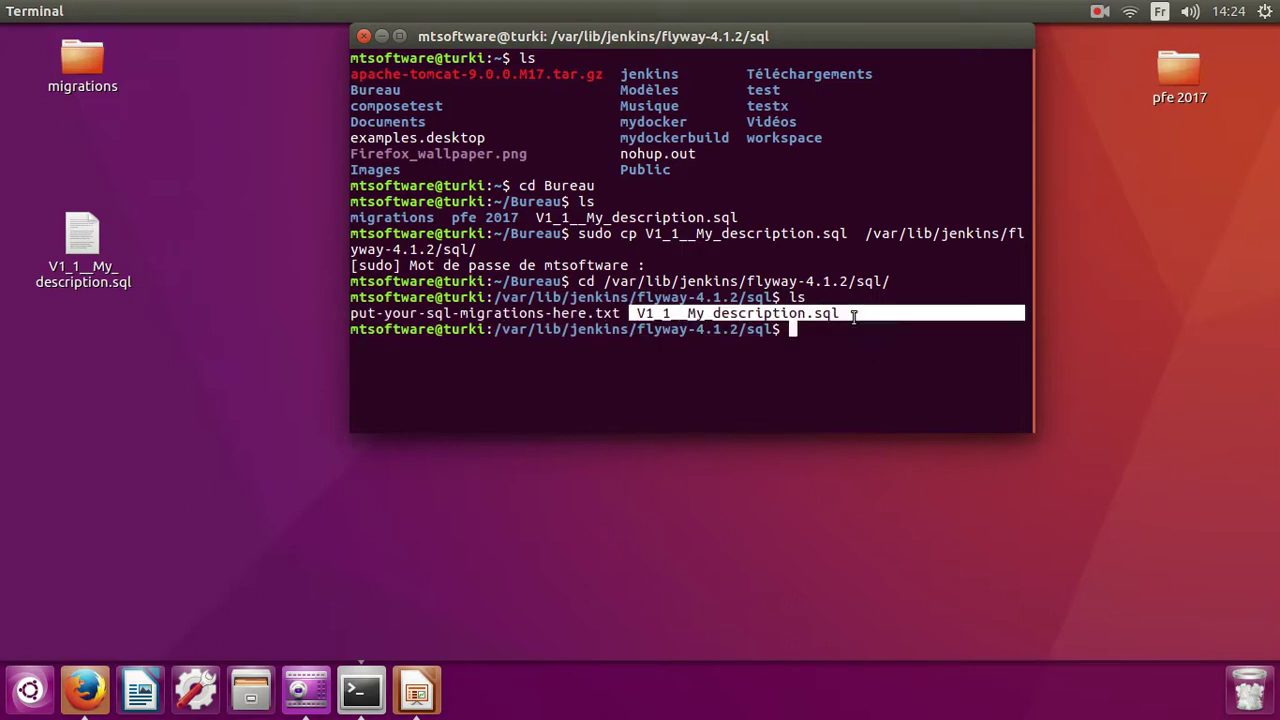
{"action": "left_click", "coordinate": [827, 371]}
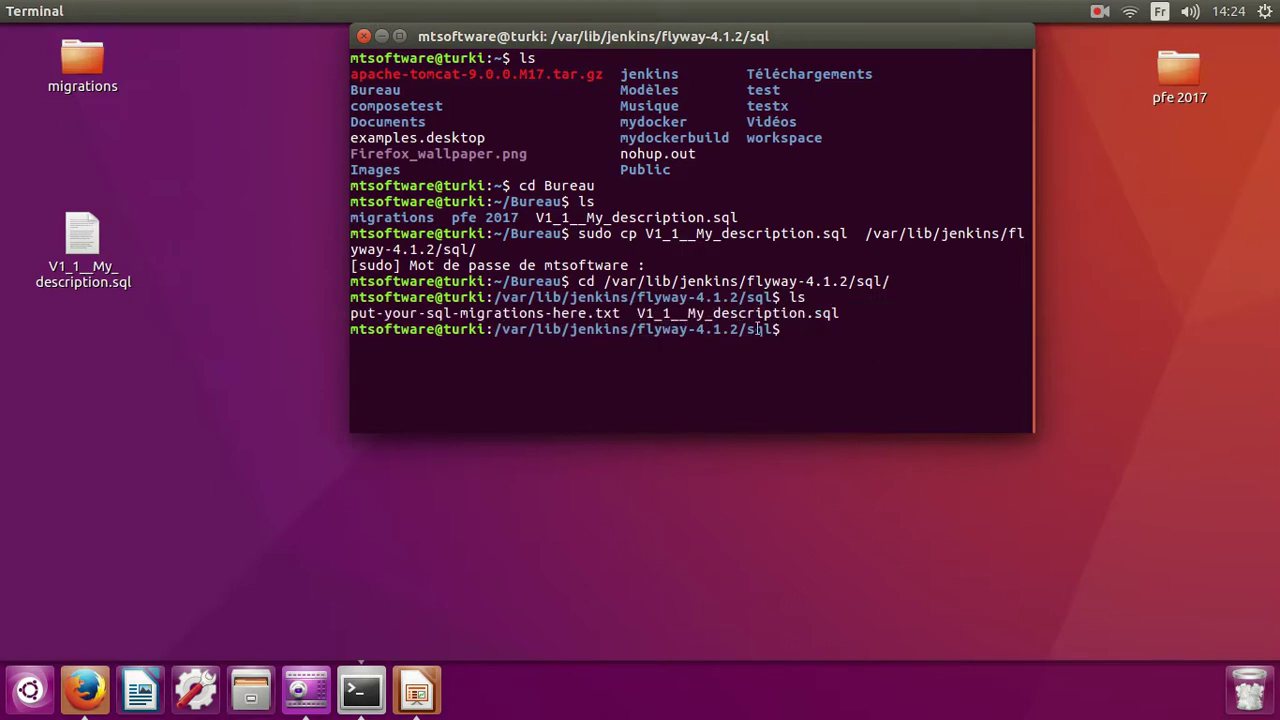
Go up to flyway-4.1.2 and list its contents.
{"action": "type", "text": "cd .."}
{"action": "key", "text": "Return"}
{"action": "type", "text": "ls"}
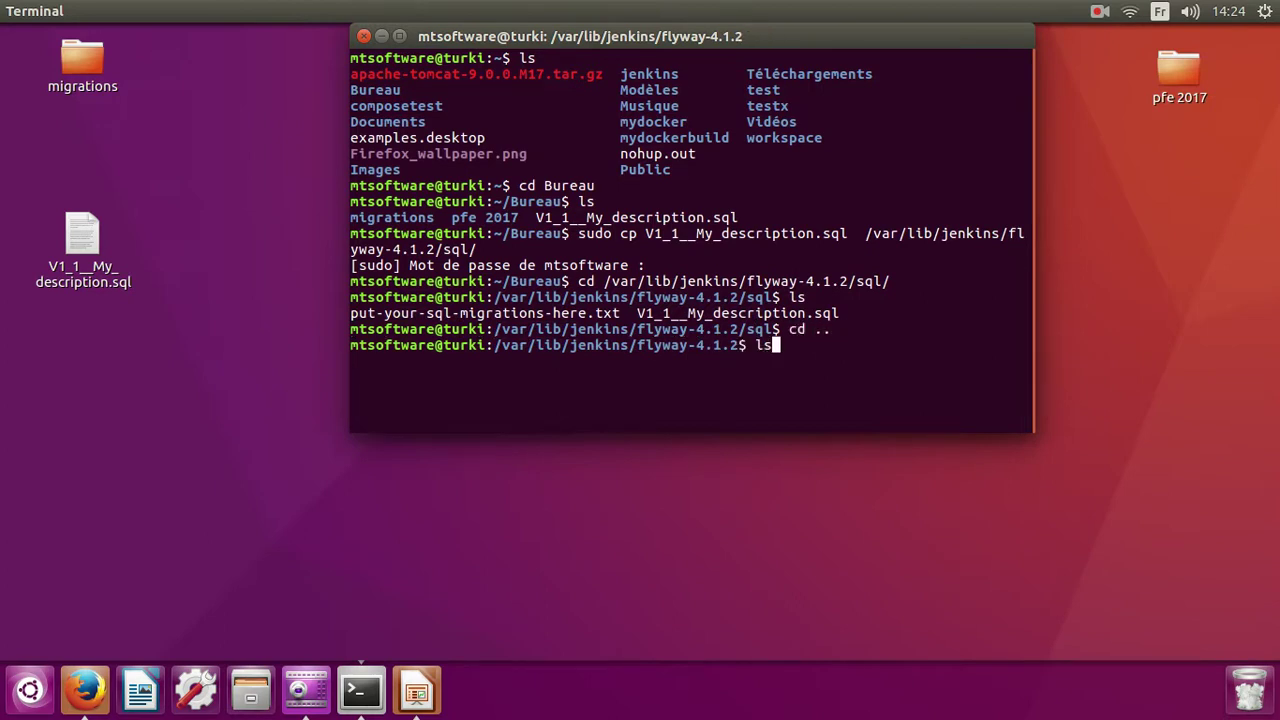
{"action": "key", "text": "Return"}
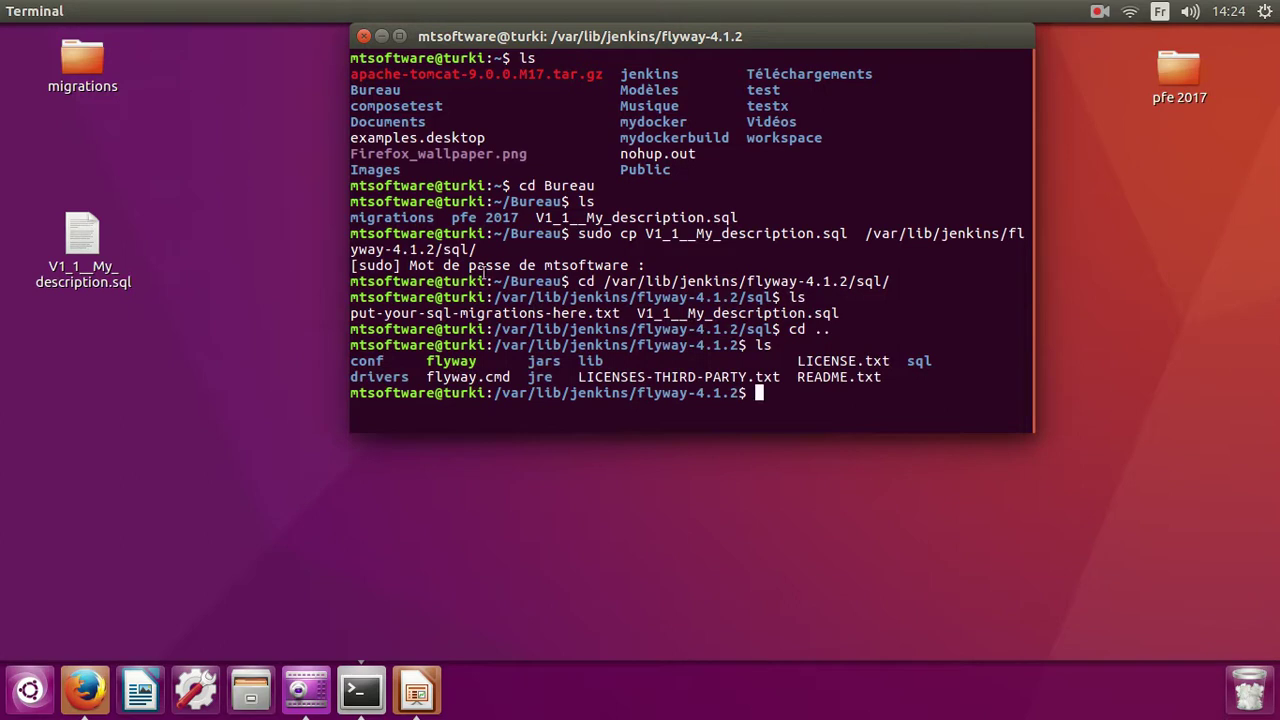
{"action": "type", "text": "cd"}
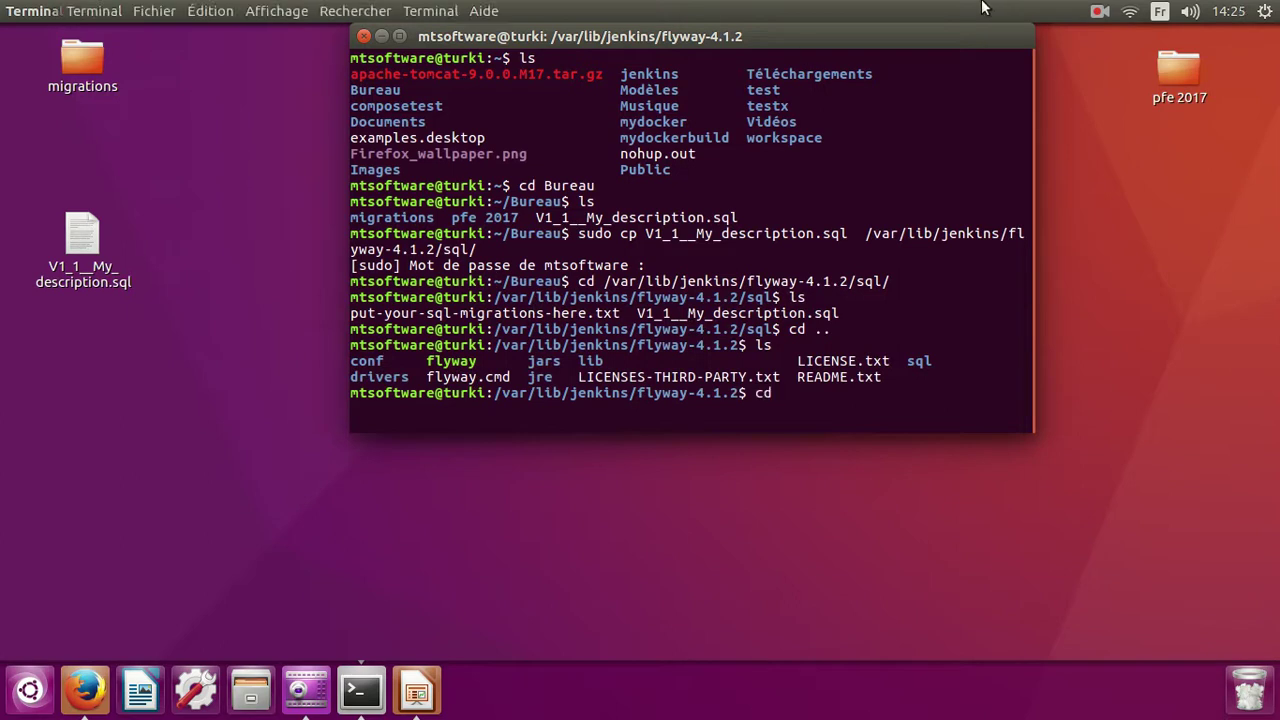